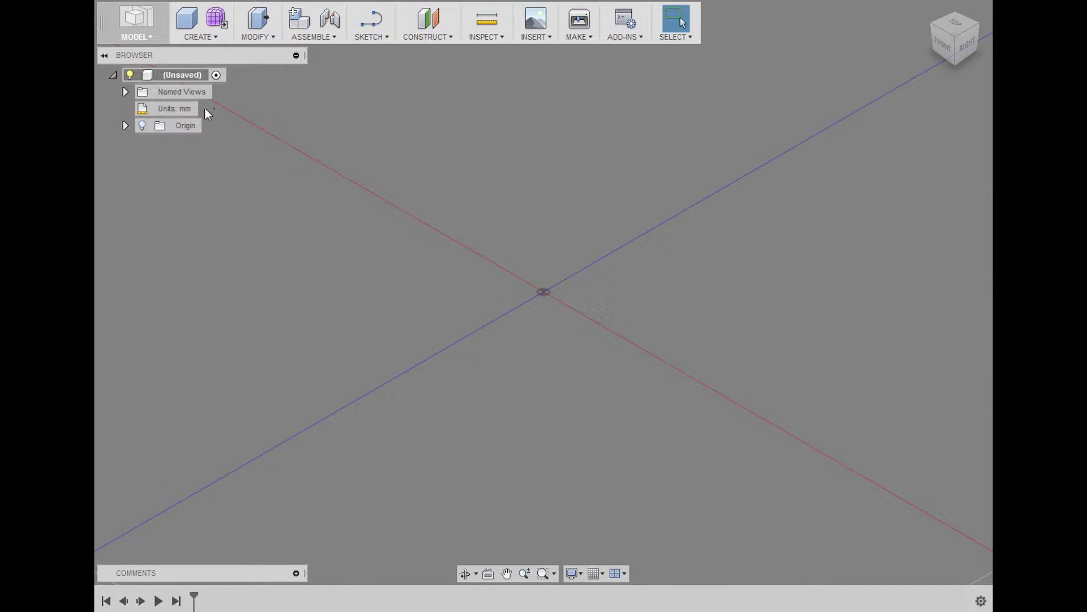
Open the Unit Type list for the design's Millimeter units in Change Active Units.
mouse_move(208, 113)
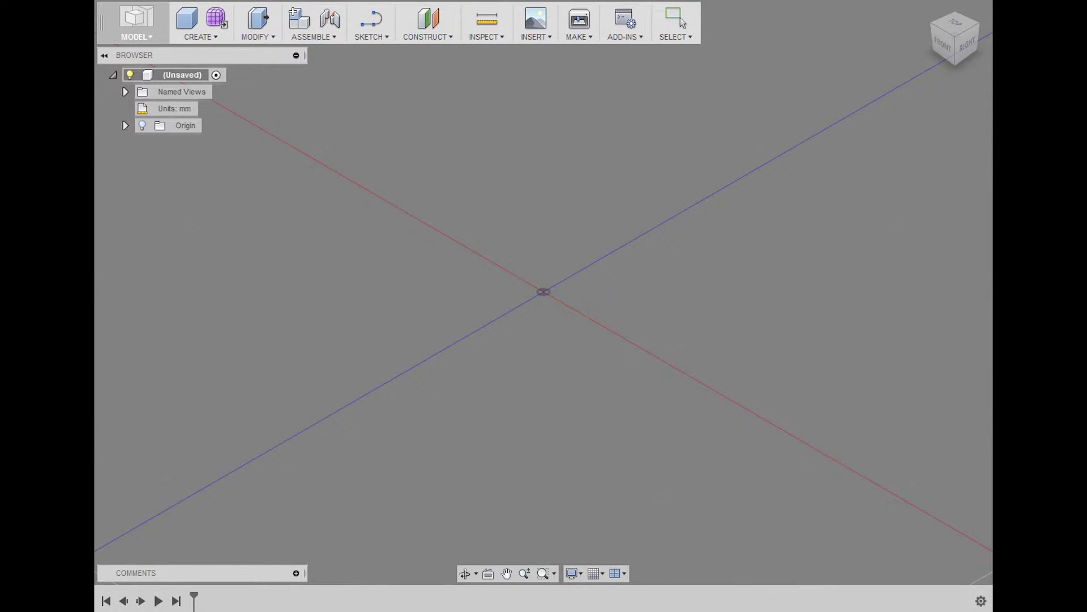
left_click(841, 179)
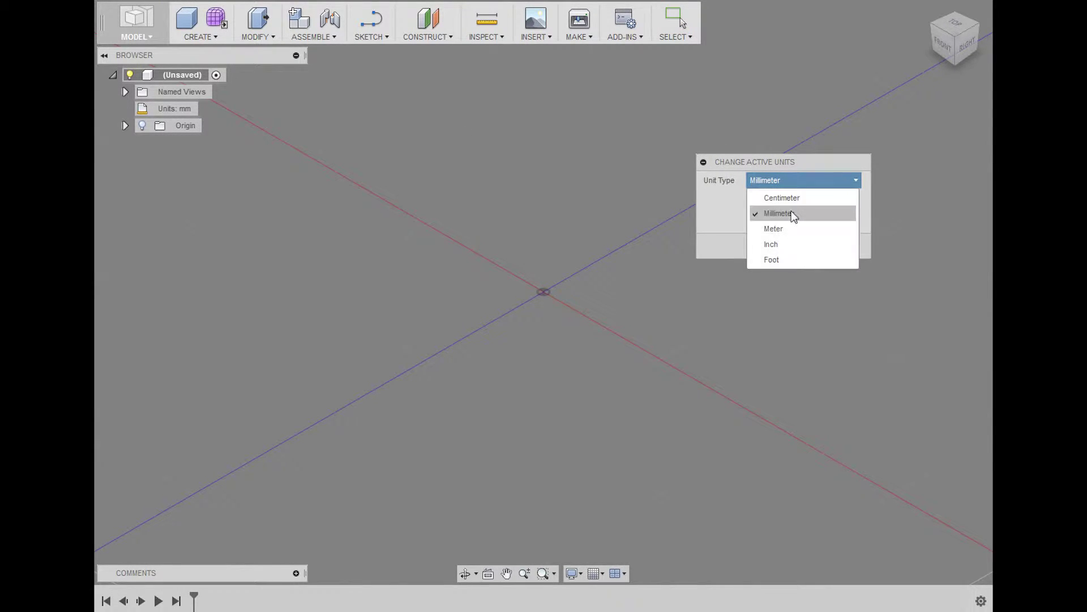
Switch the Unit Type from Millimeter to Inch and confirm, so the Browser reads Units: in.
left_click(783, 245)
left_click(794, 245)
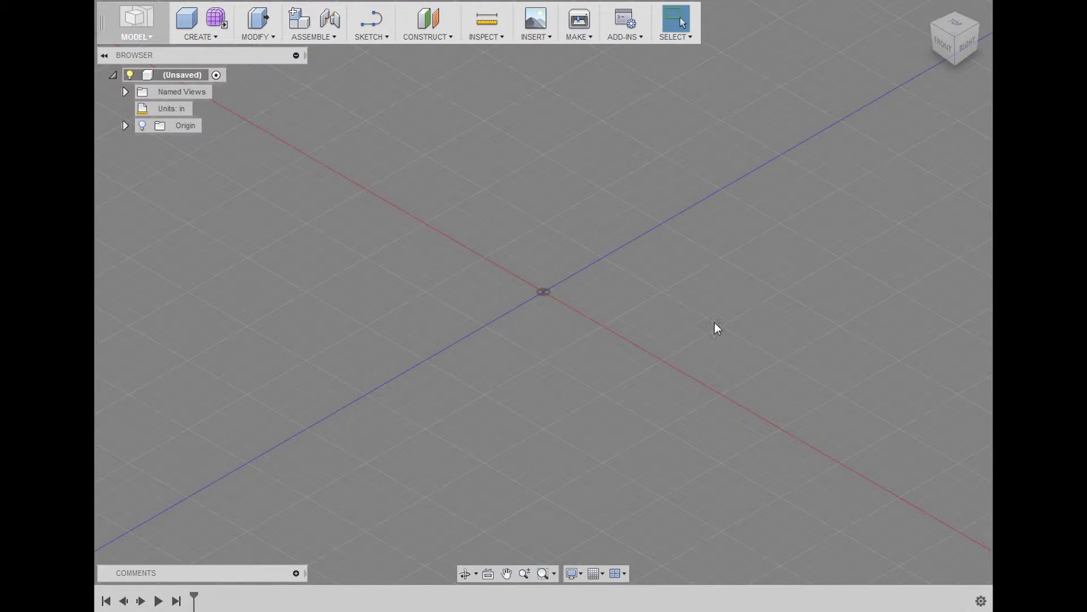
middle_click_drag(714, 323, 731, 229)
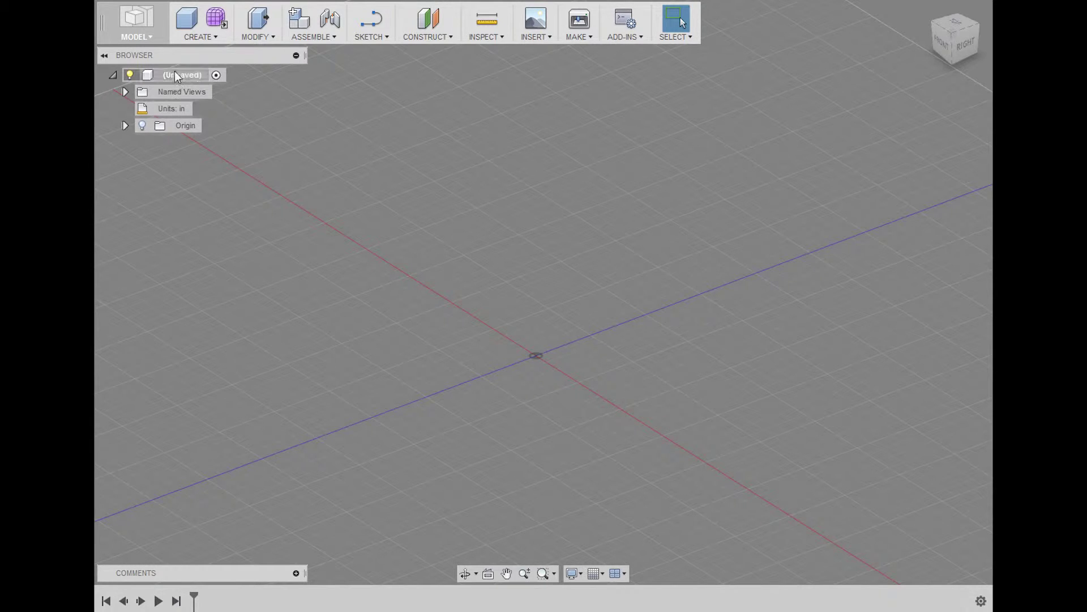
left_click(143, 125)
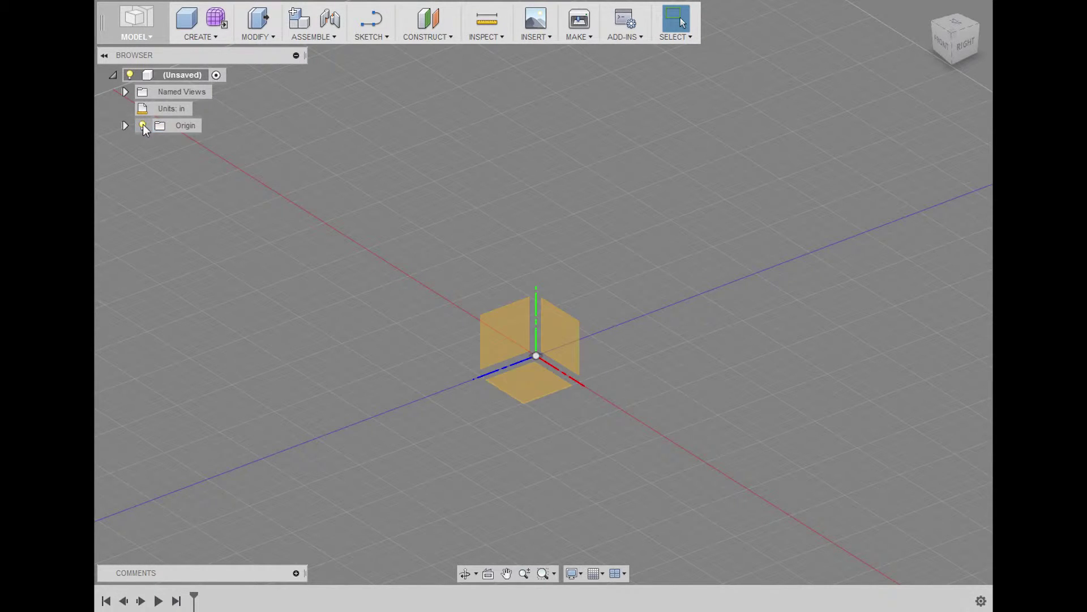
left_click(125, 125)
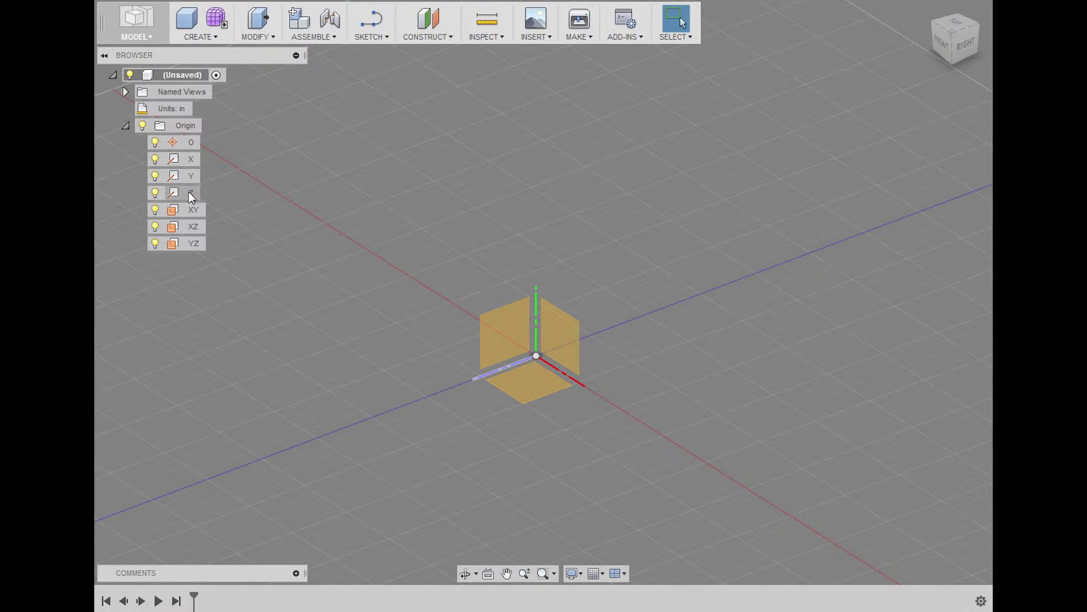
left_click(143, 126)
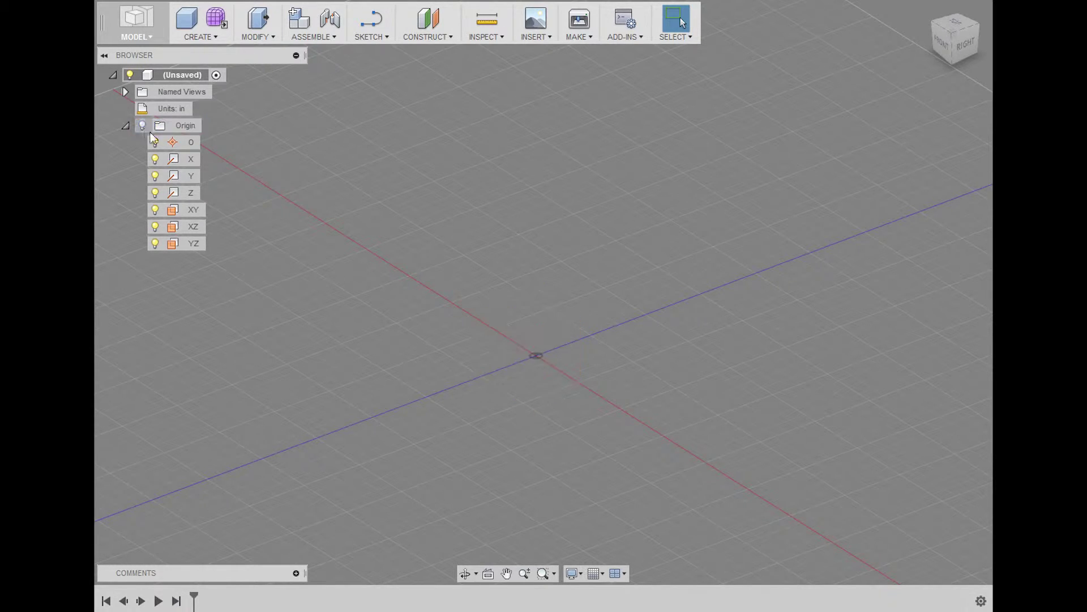
left_click(126, 125)
middle_click_drag(408, 183, 347, 255)
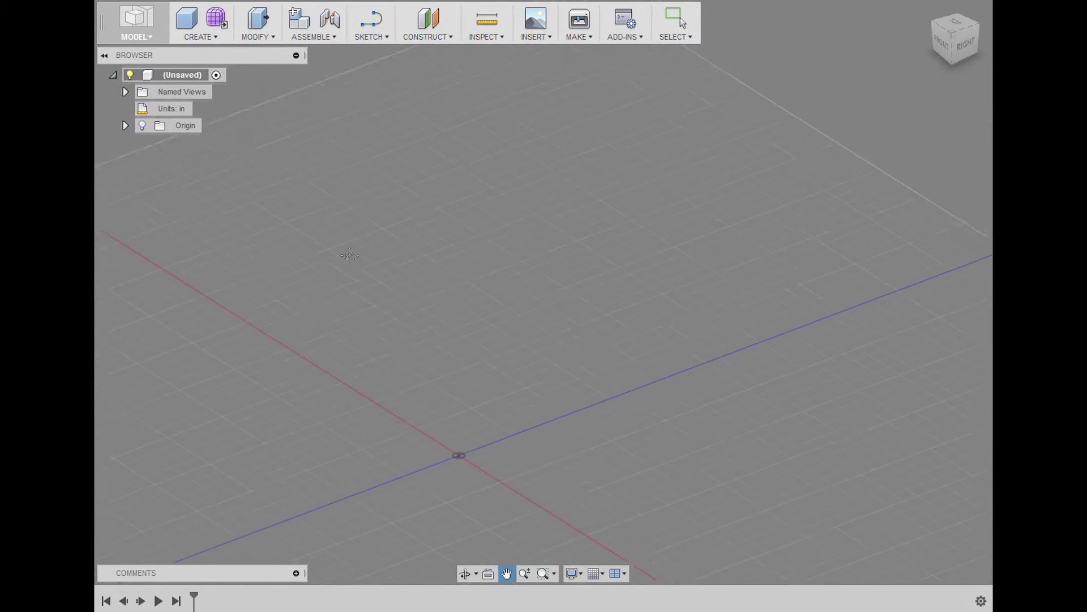
middle_click_drag(391, 209, 338, 143)
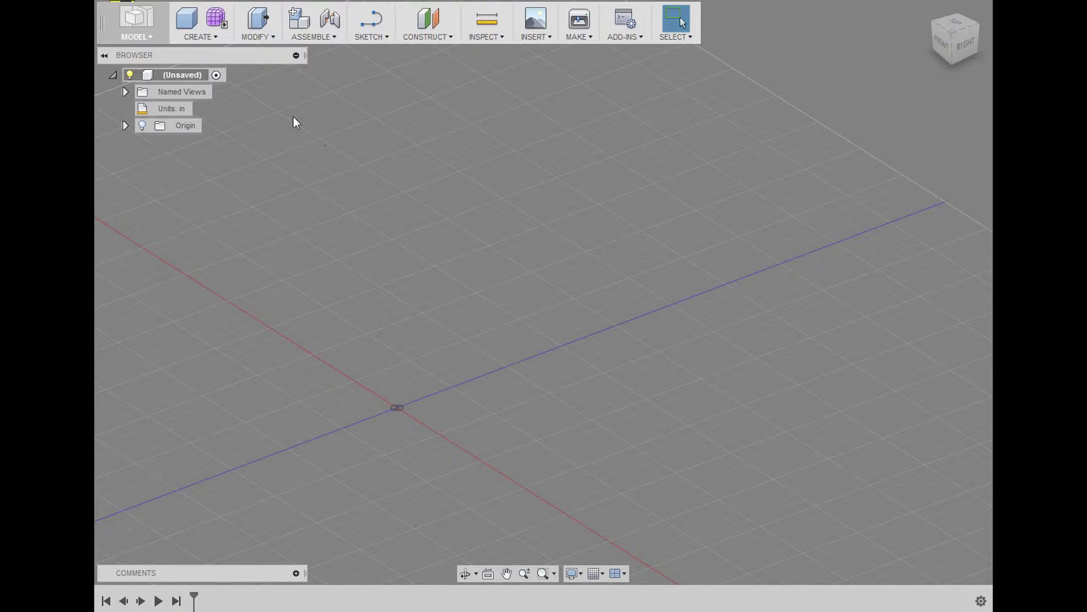
Start a box on the ground plane at the origin with a 22 × 3 in footprint.
left_click(199, 38)
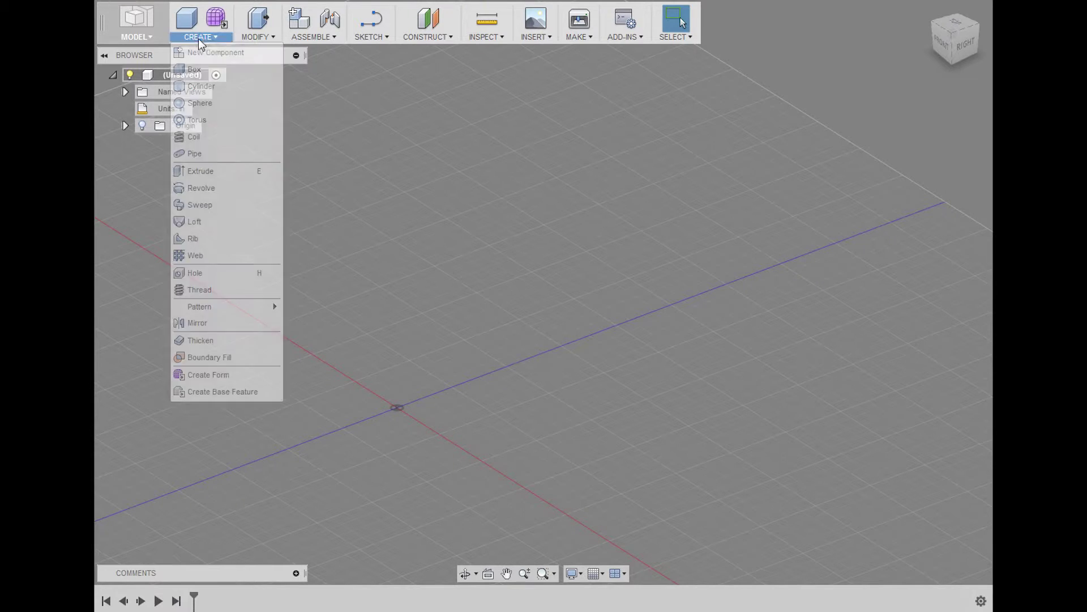
left_click(215, 68)
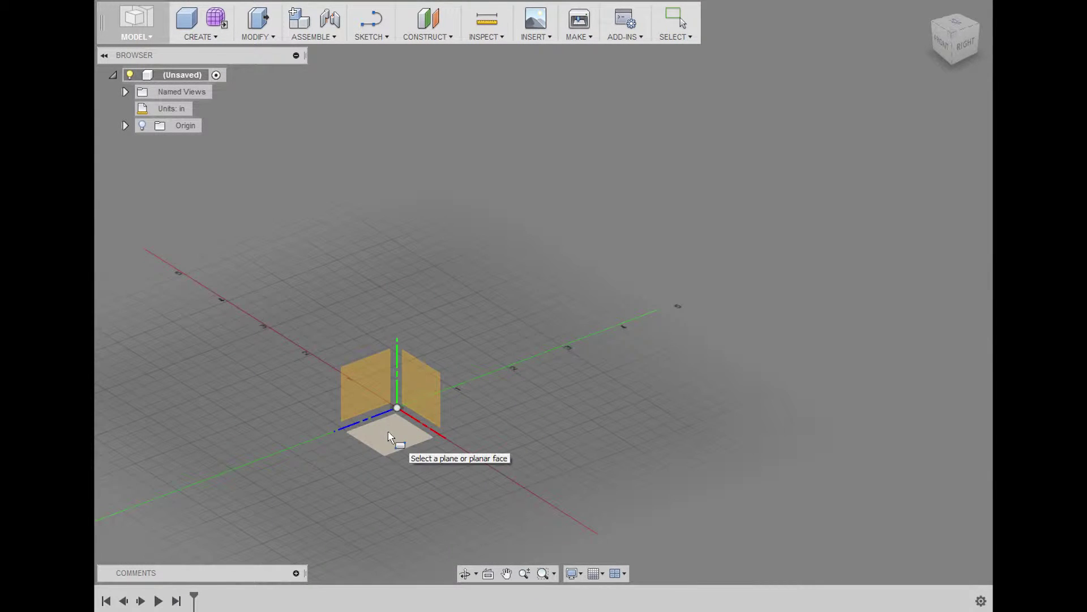
left_click(389, 435)
left_click(396, 408)
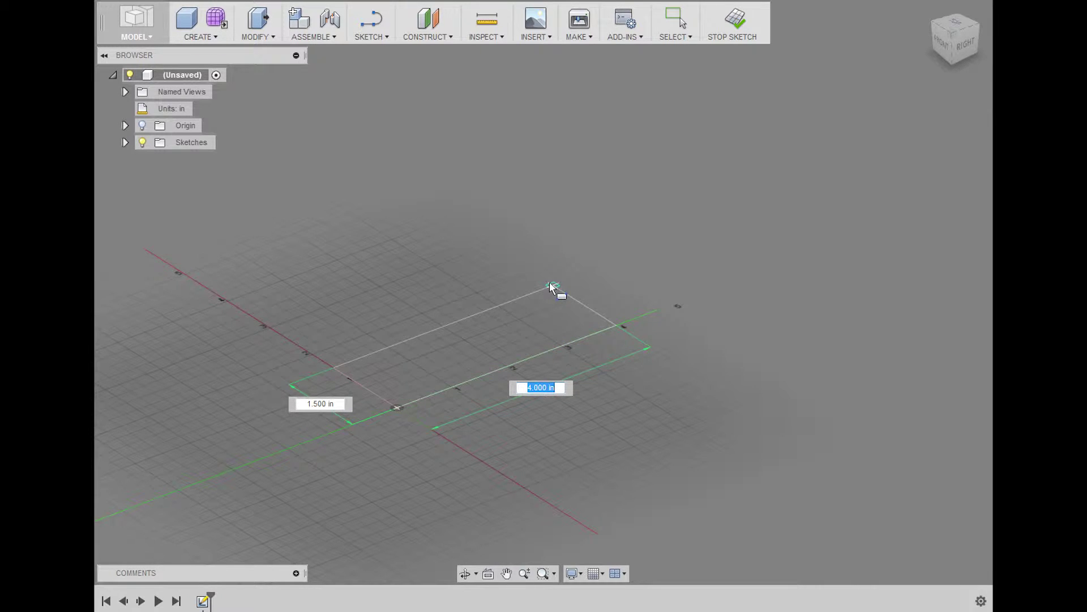
type("22")
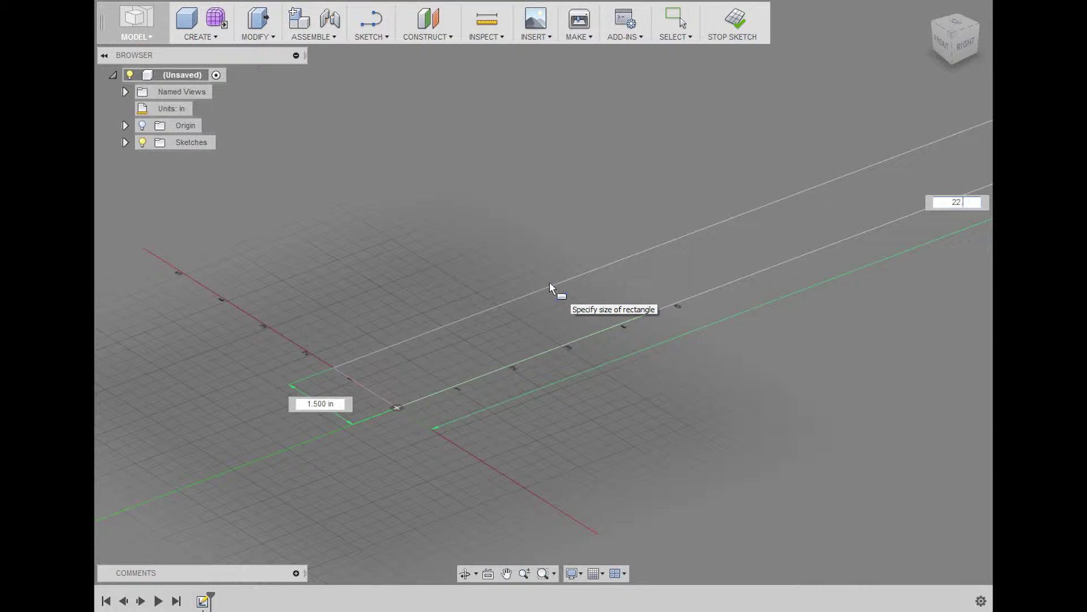
key("Tab")
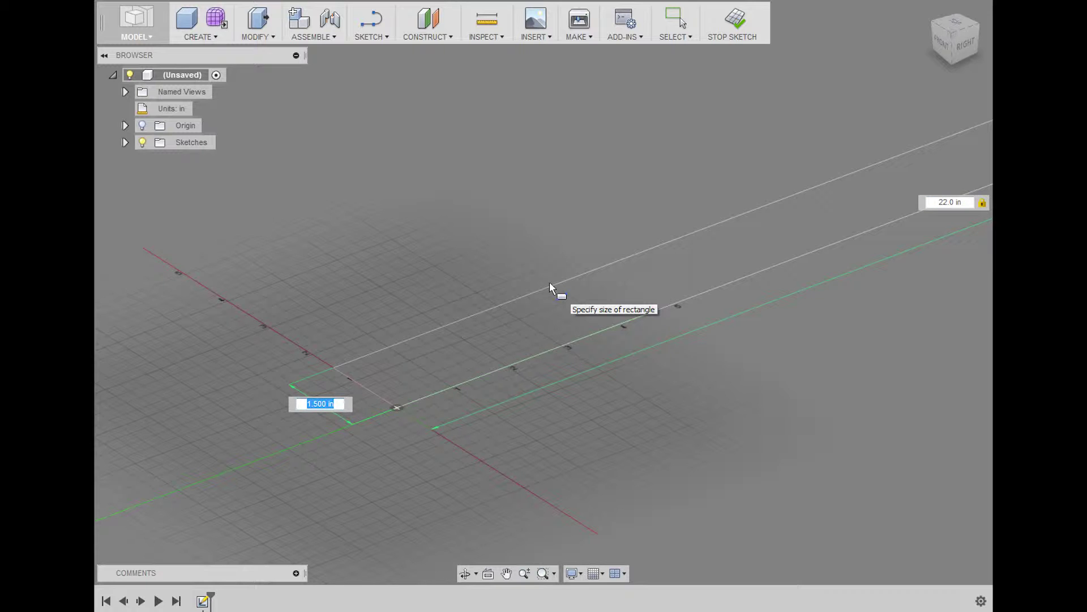
type("3")
key("Tab")
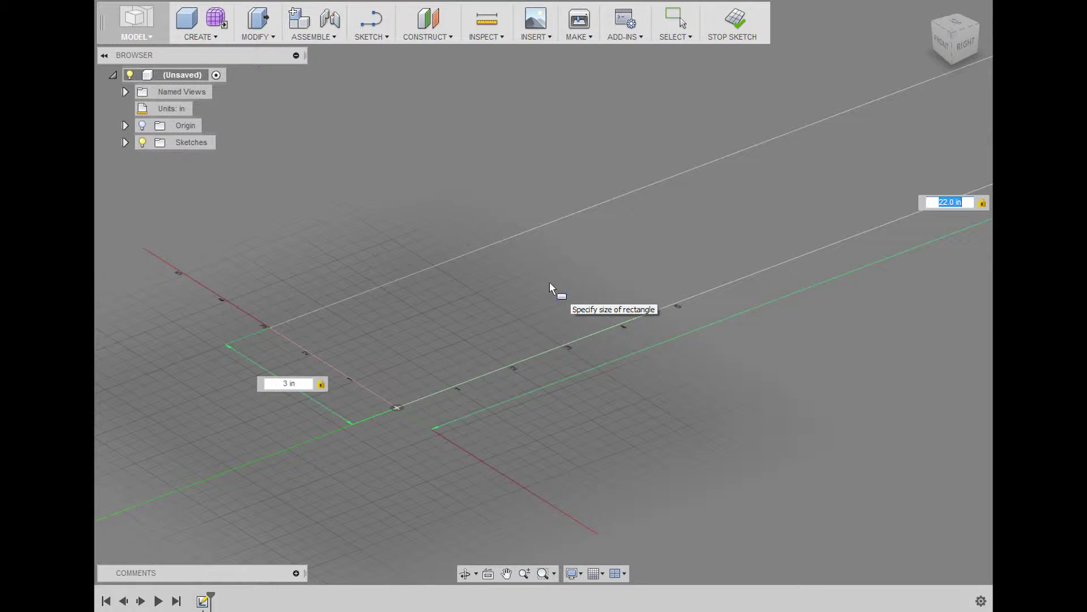
key("Return")
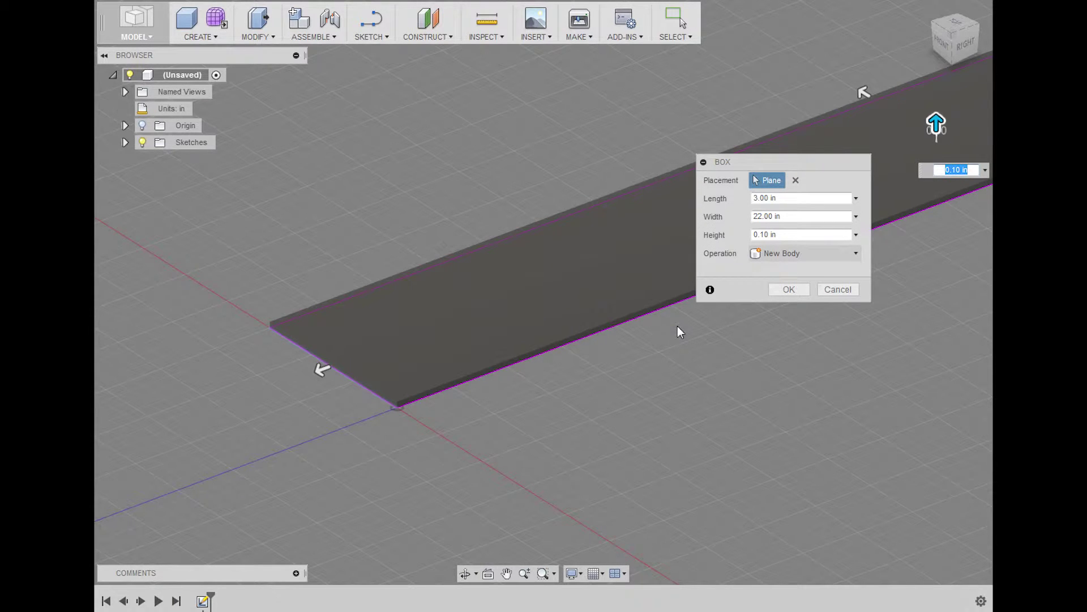
Give the box a 0.75 in height and frame the whole board in view.
type("0.75")
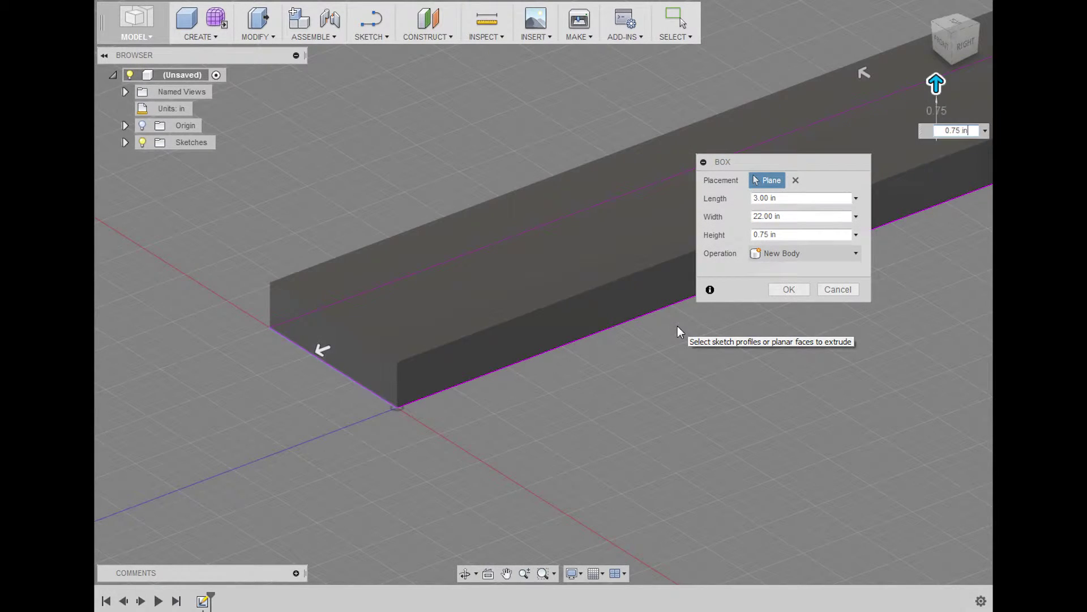
key("Return")
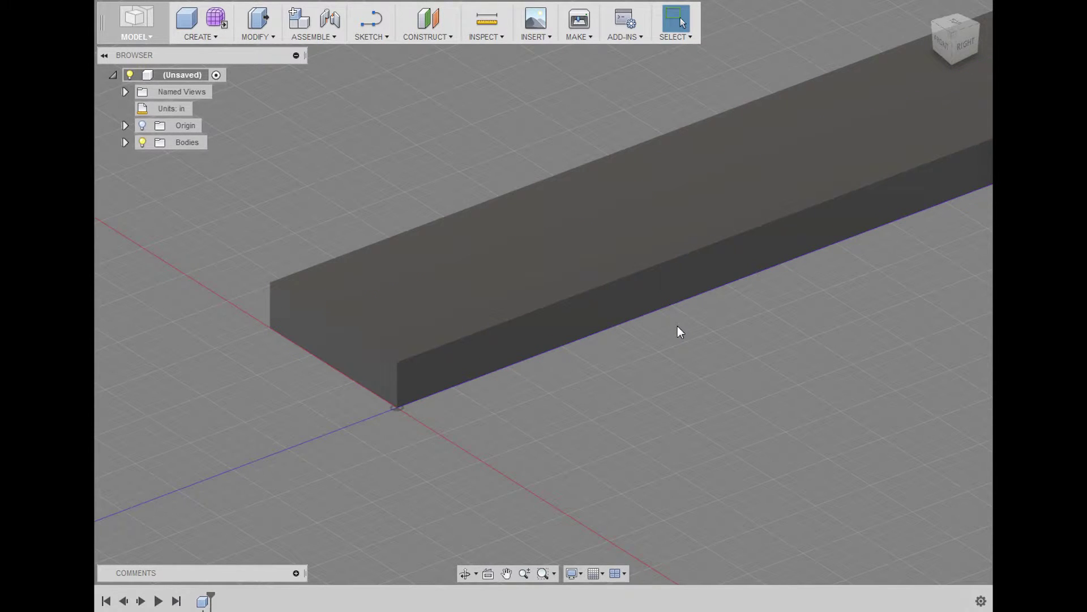
middle_click_drag(677, 325, 643, 385)
scroll(711, 364, "down", 3)
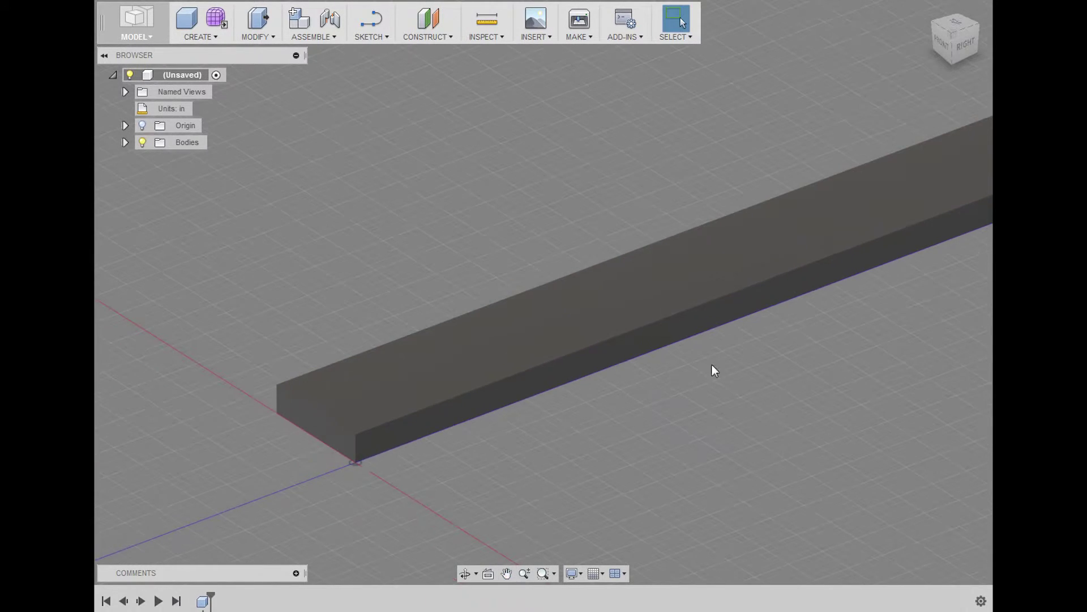
middle_click_drag(711, 364, 667, 391)
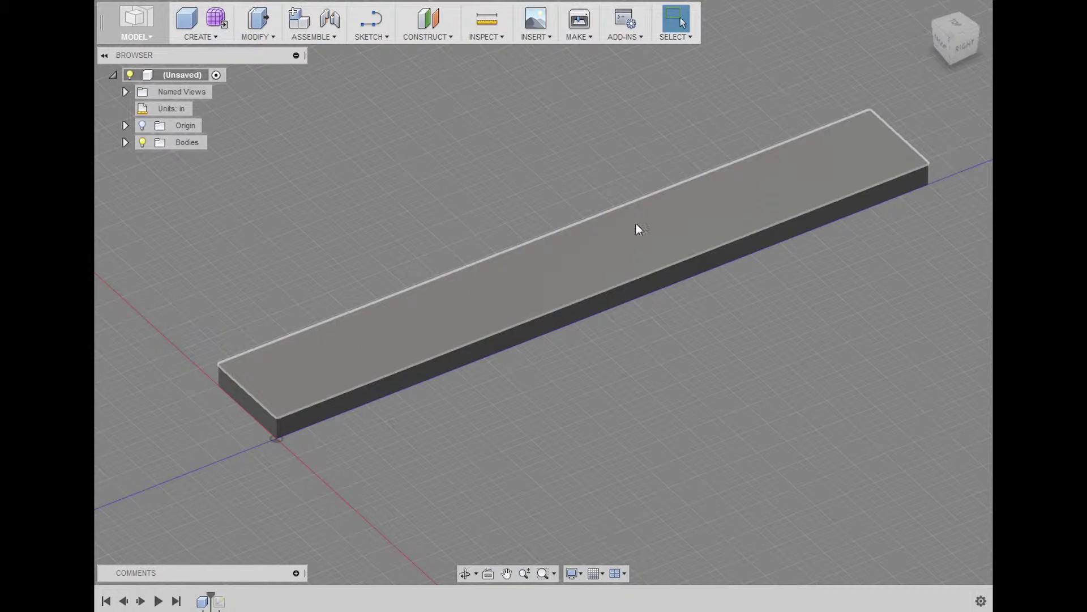
Start a Text sketch on the board's top face and orient the view with the board horizontal.
left_click(370, 37)
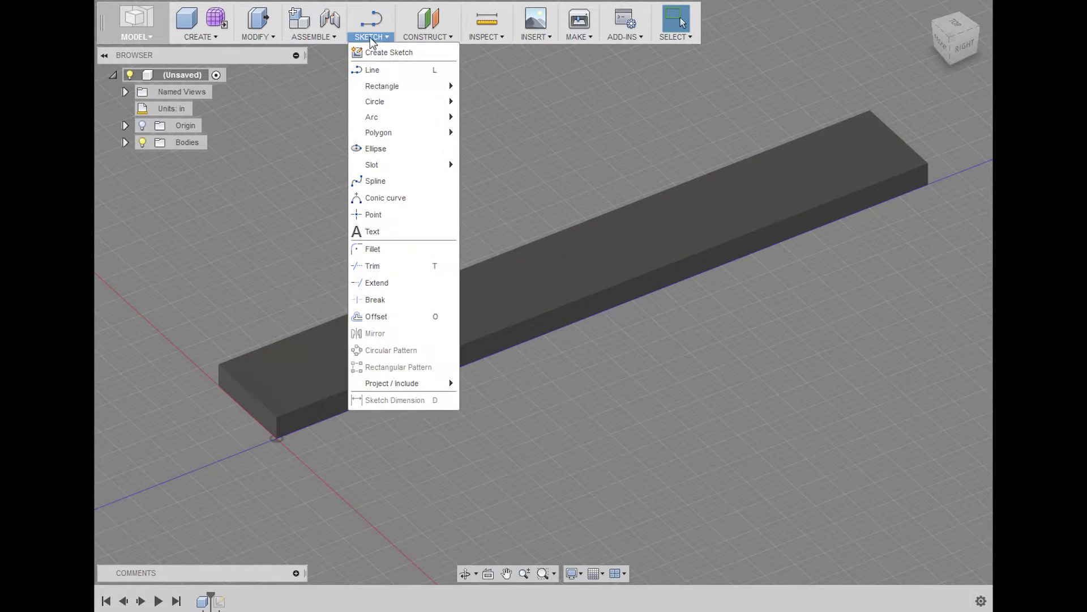
left_click(379, 231)
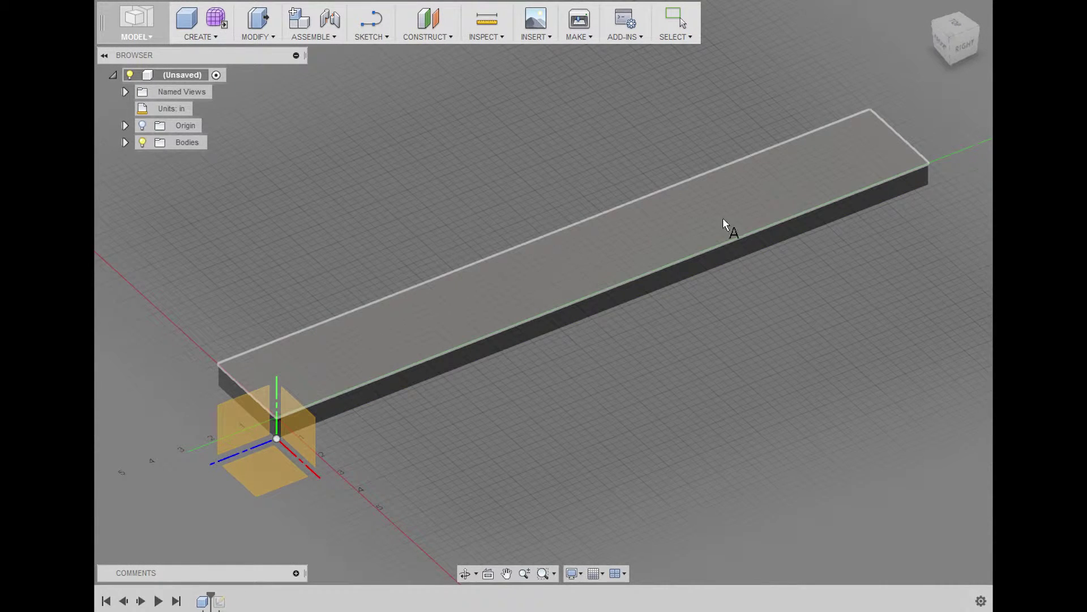
left_click(505, 294)
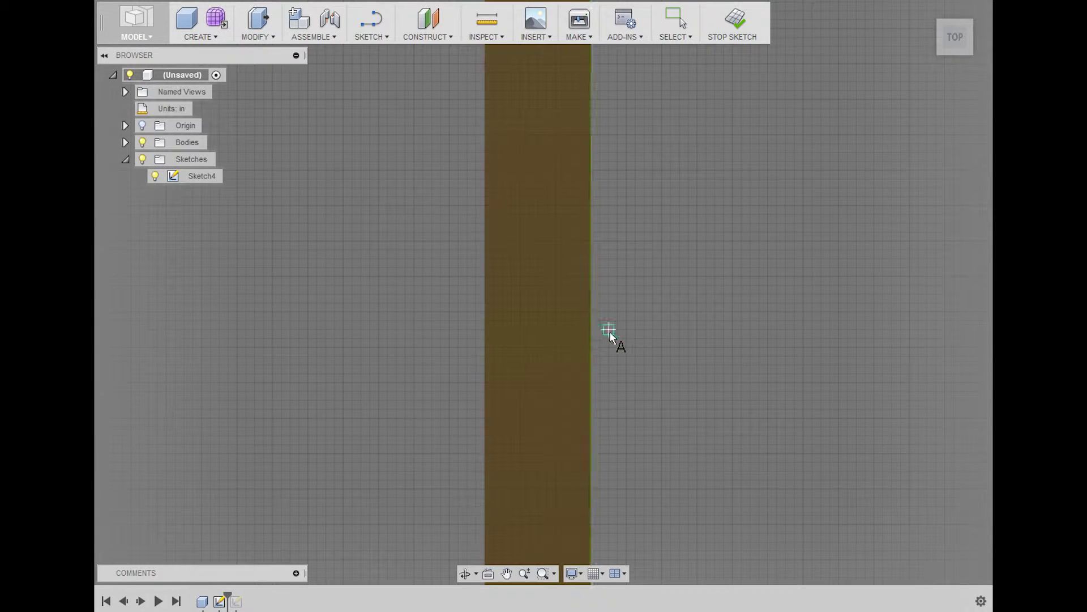
scroll(609, 334, "down", 5)
middle_click_drag(634, 289, 645, 311)
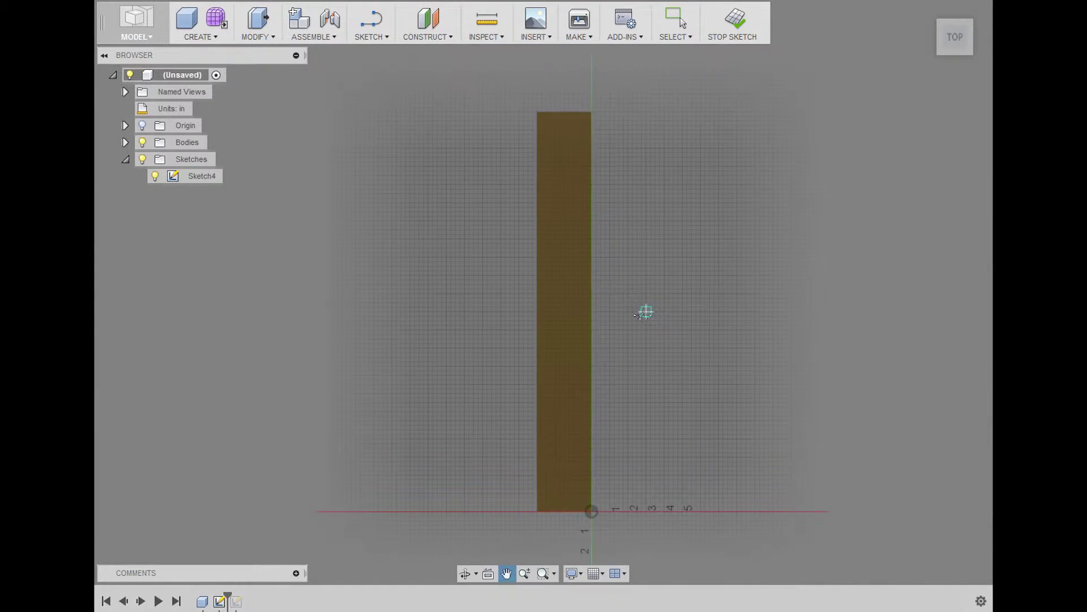
mouse_move(668, 347)
middle_mouse_down("shift")
mouse_move(636, 352)
mouse_move(716, 345)
middle_mouse_up("shift")
scroll(656, 379, "up", 2)
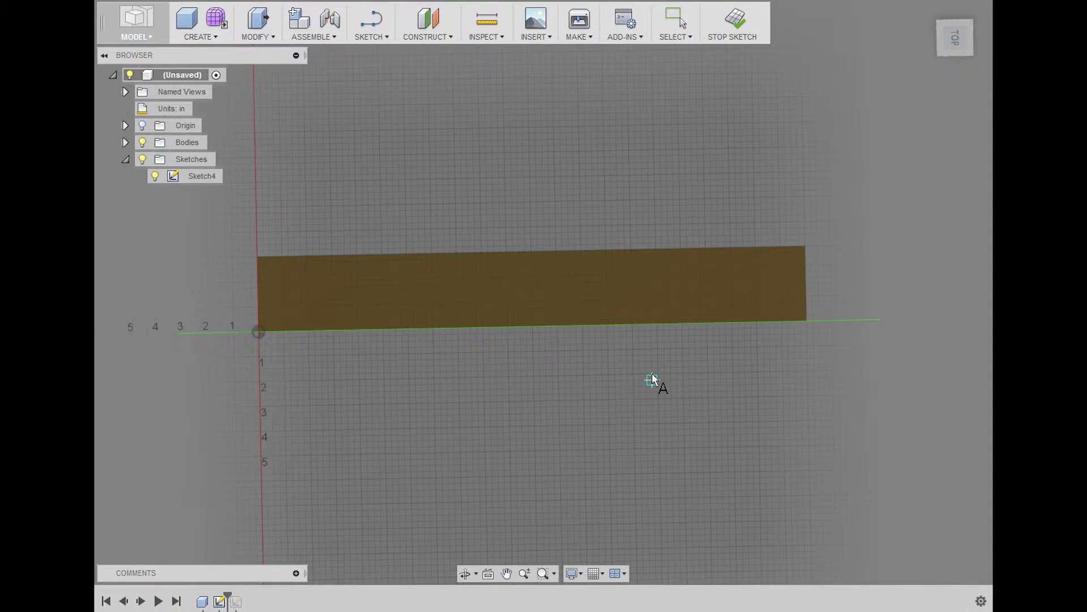
scroll(652, 375, "up", 1)
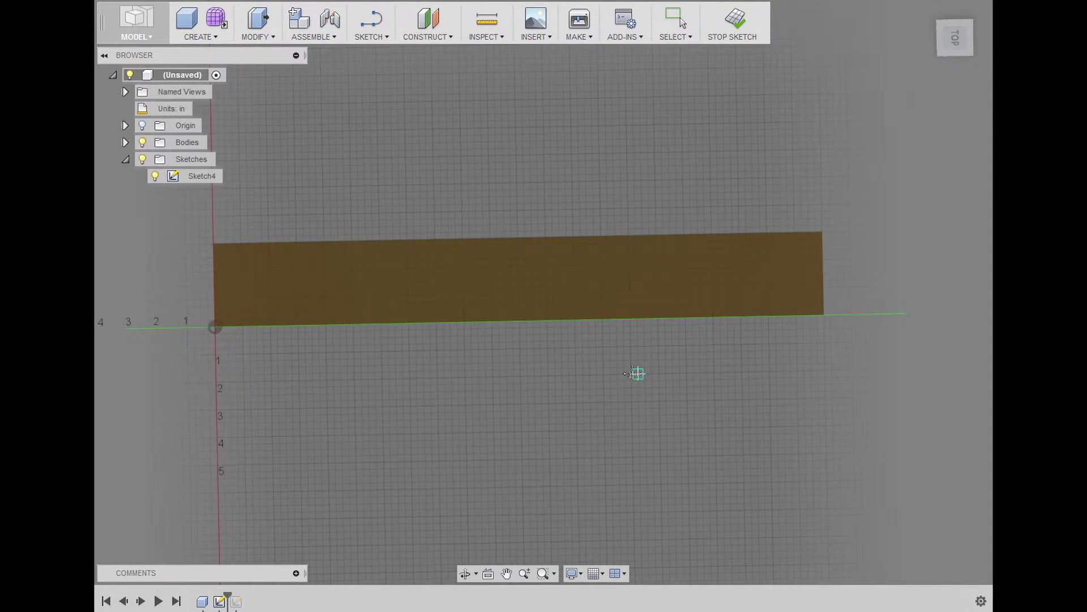
Place the text 'Ace Monster Toys' at a 270 deg angle and 1.5 in height.
left_click(272, 254)
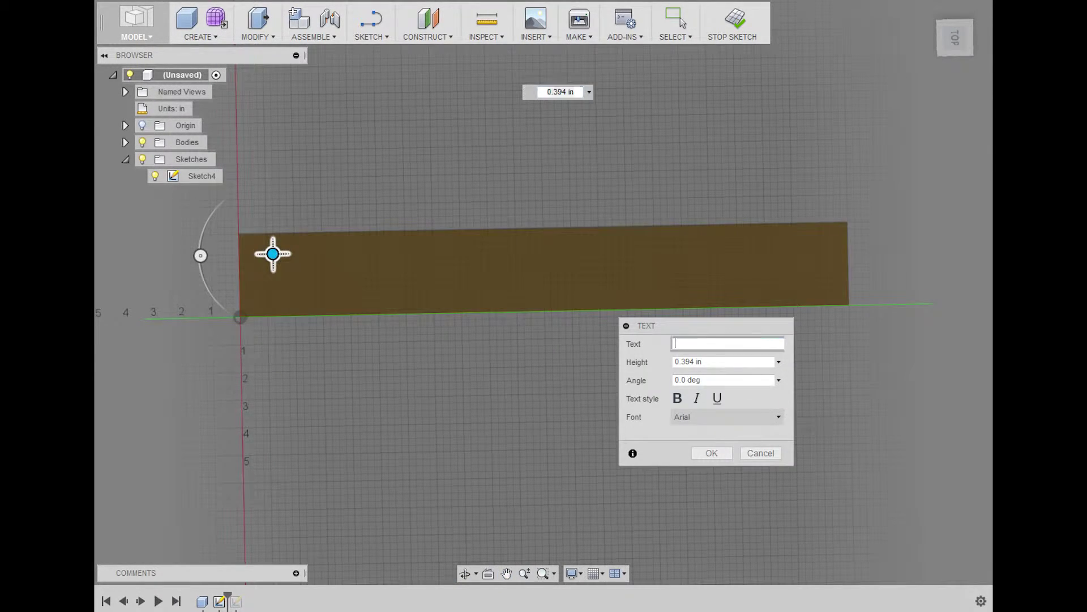
type("Ace Monster Toys")
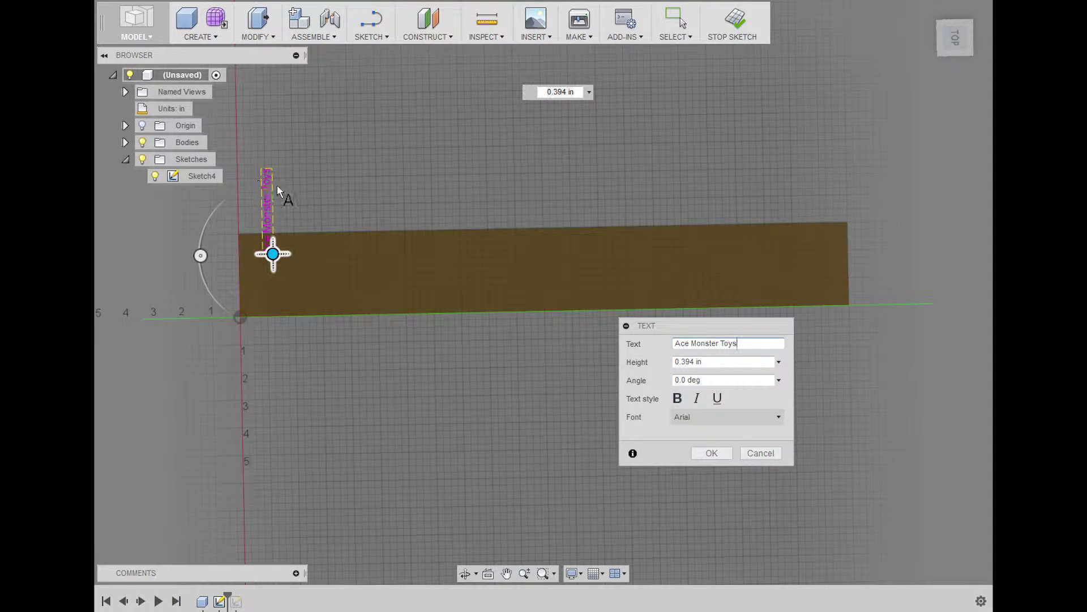
key("Tab")
key("Tab")
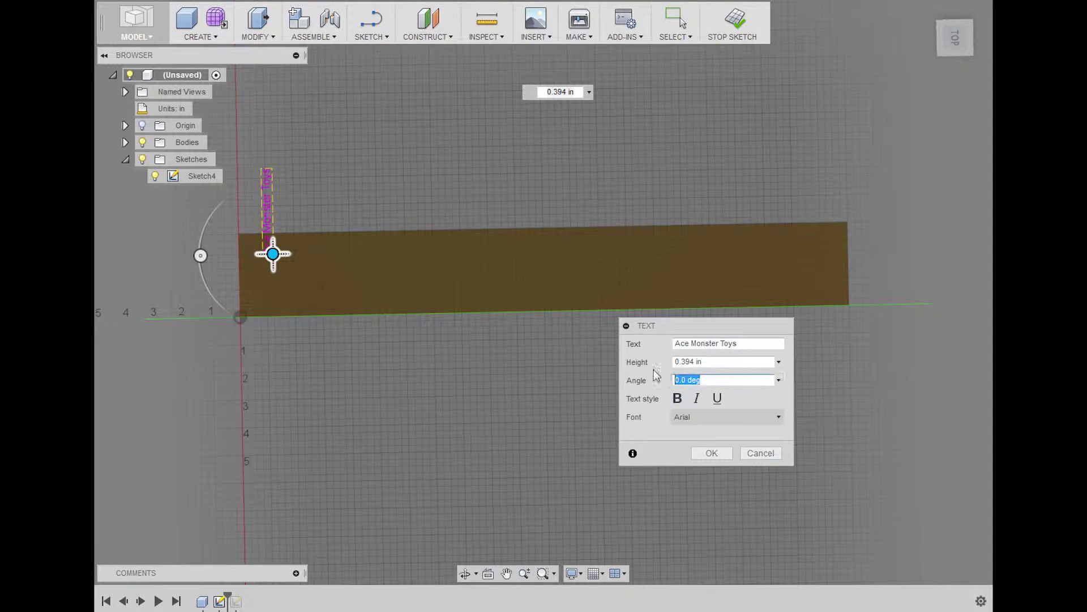
type("90 d")
key("Tab")
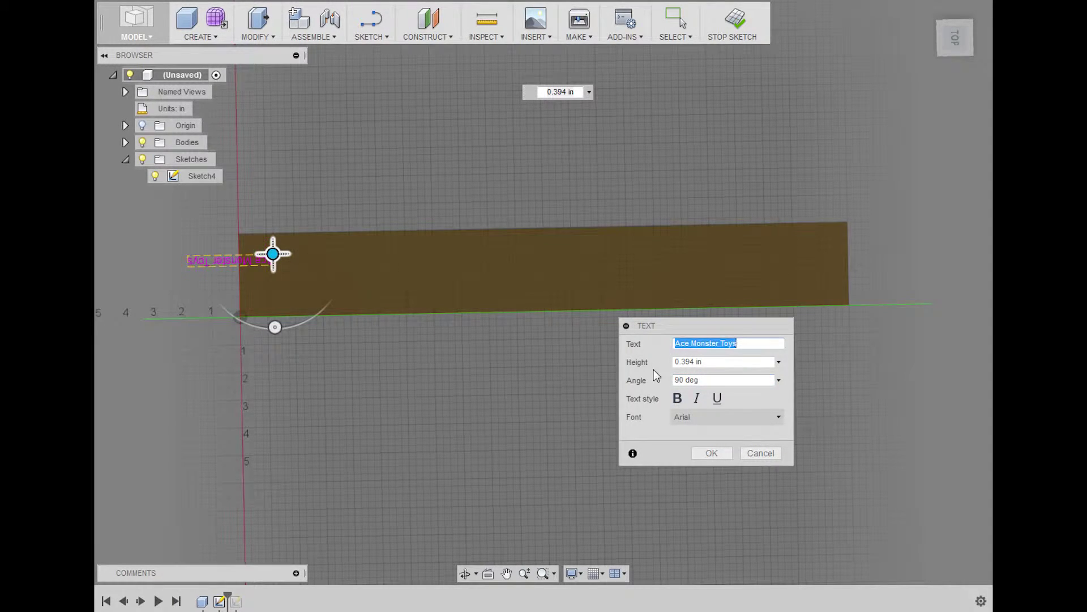
key("Tab")
key("Tab")
type("270 ")
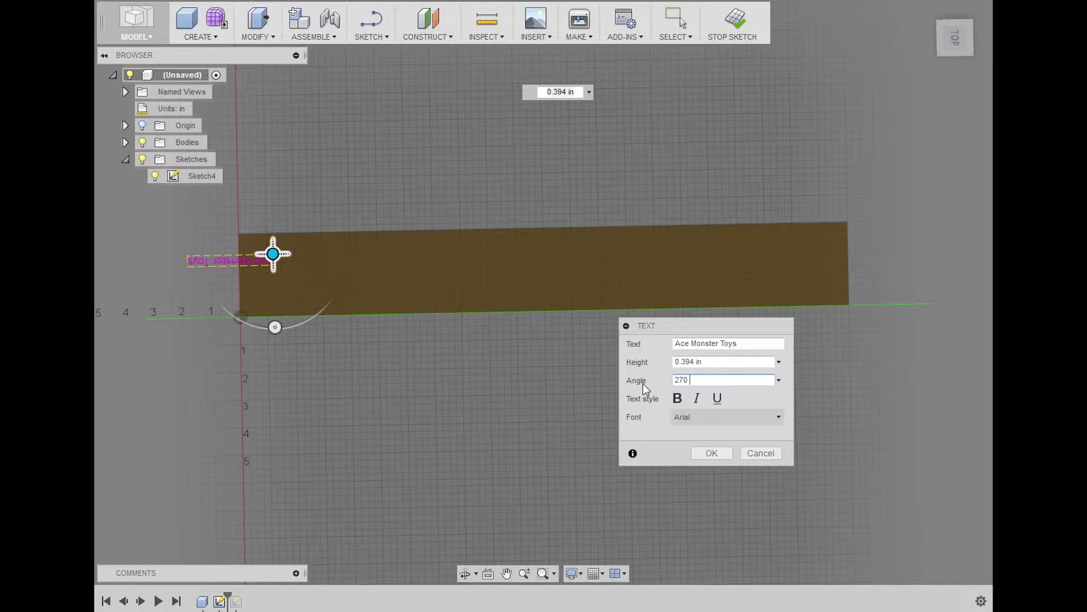
type("deg")
key("Tab")
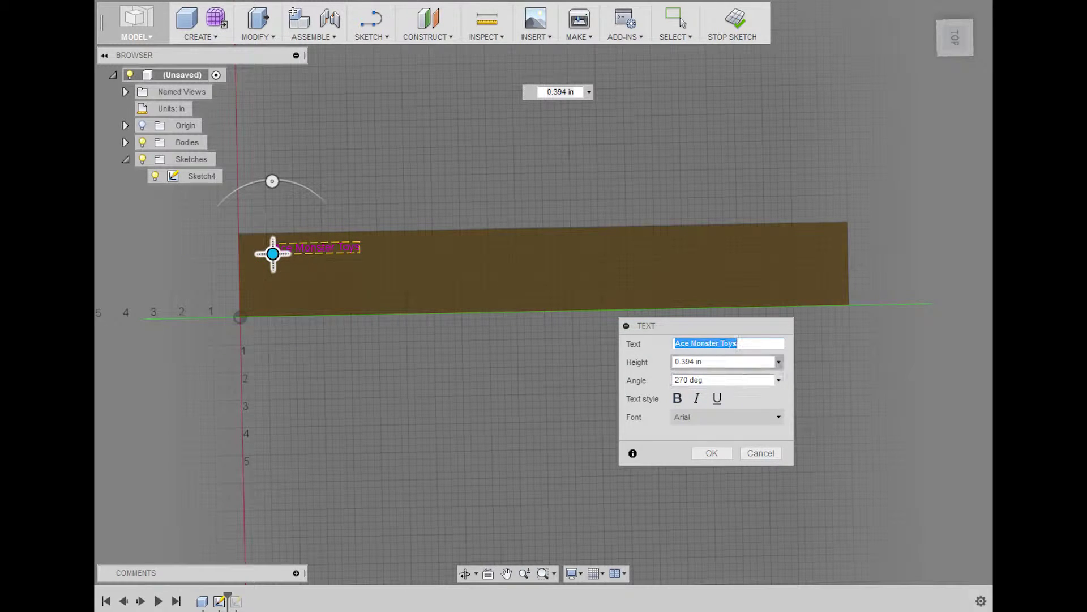
key("Tab")
type("1.5")
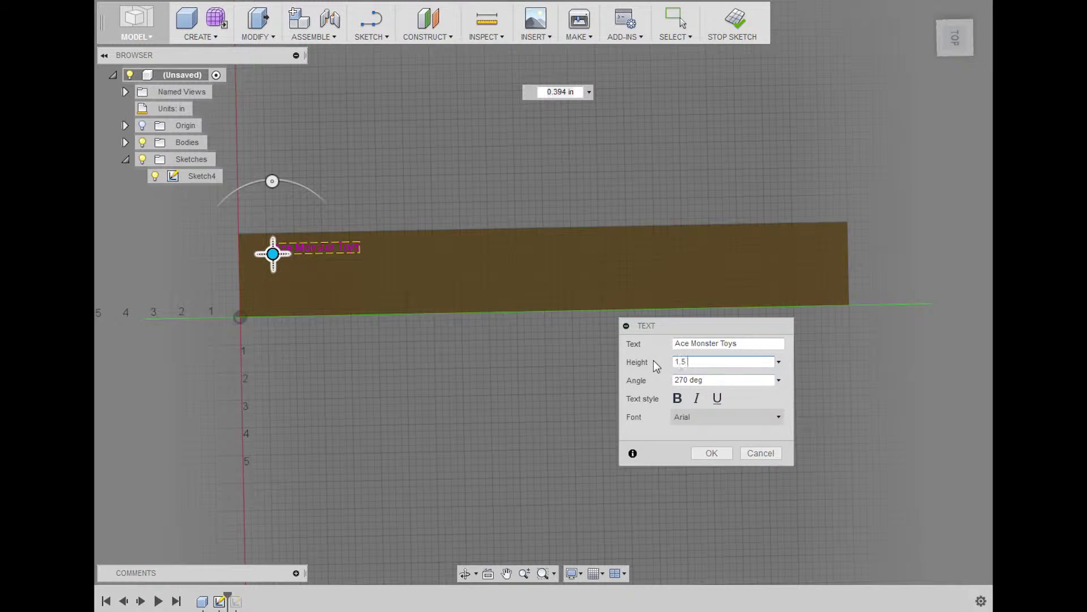
key("Tab")
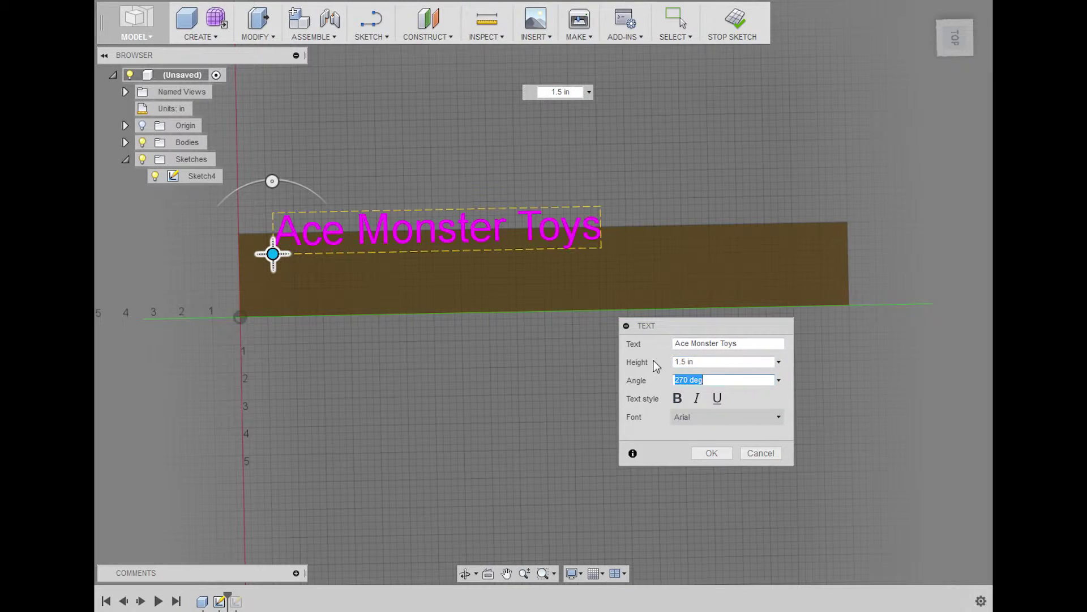
Set the font to Copperplate Gothic Bold, move the text onto the board, and finish the sketch.
left_click(781, 417)
left_click(779, 471)
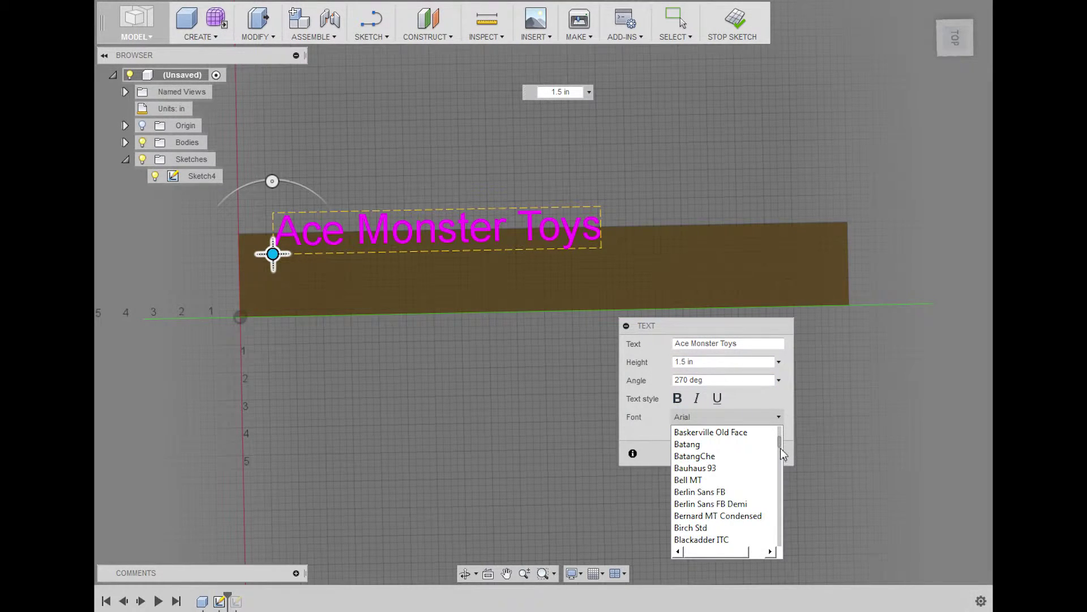
left_click_drag(780, 448, 782, 460)
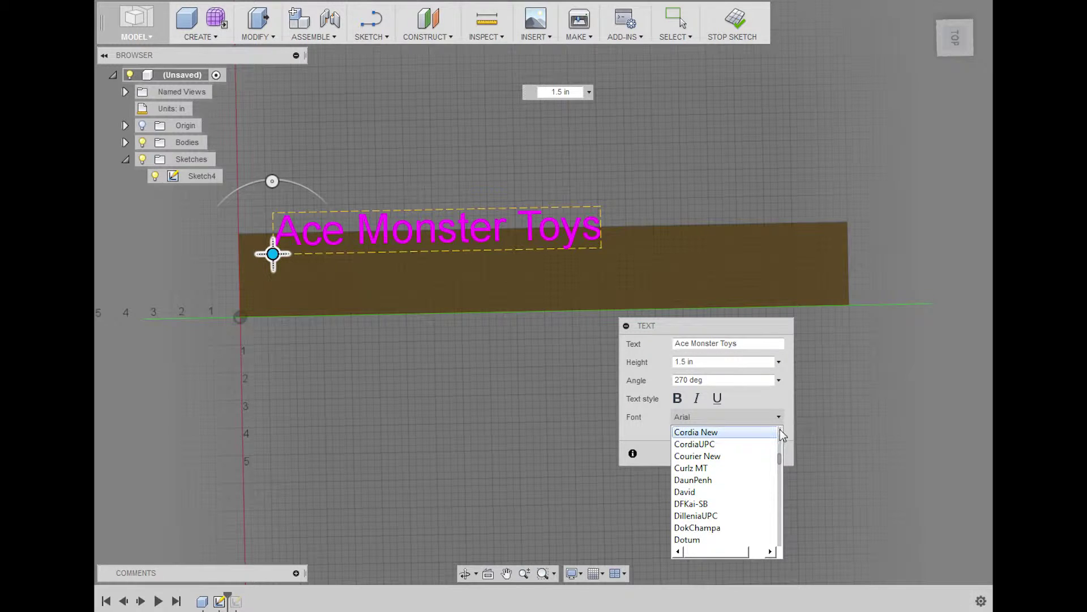
left_click(780, 433)
left_click(742, 515)
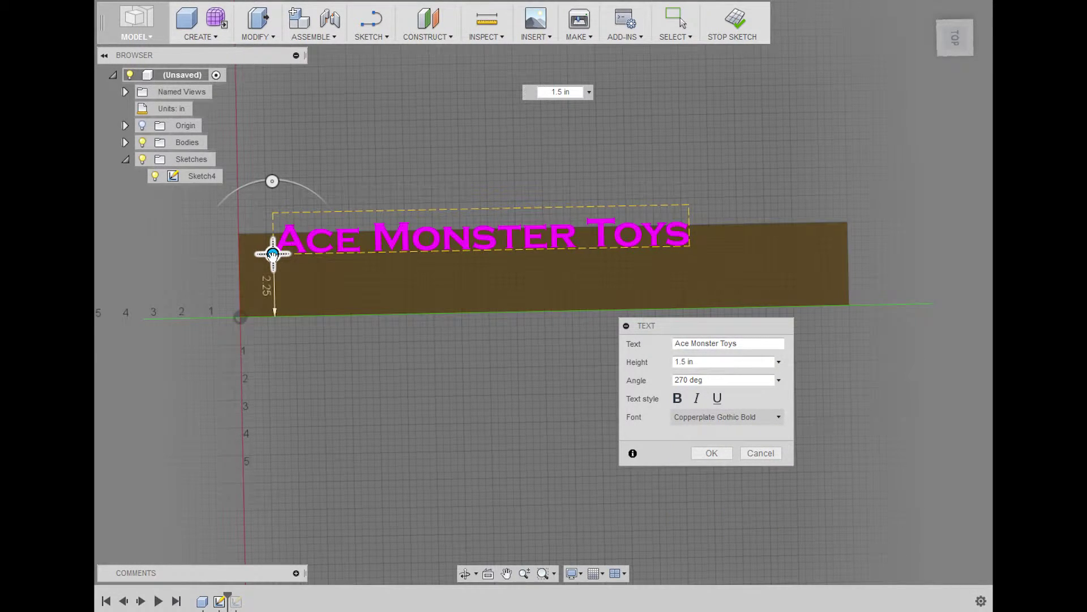
left_click_drag(272, 253, 329, 283)
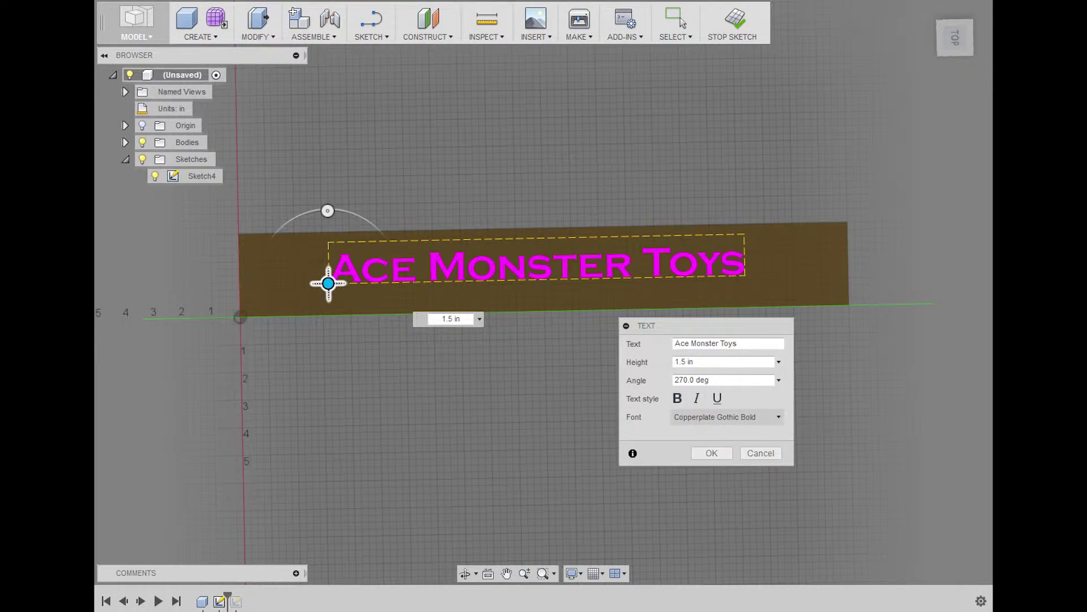
left_click(723, 455)
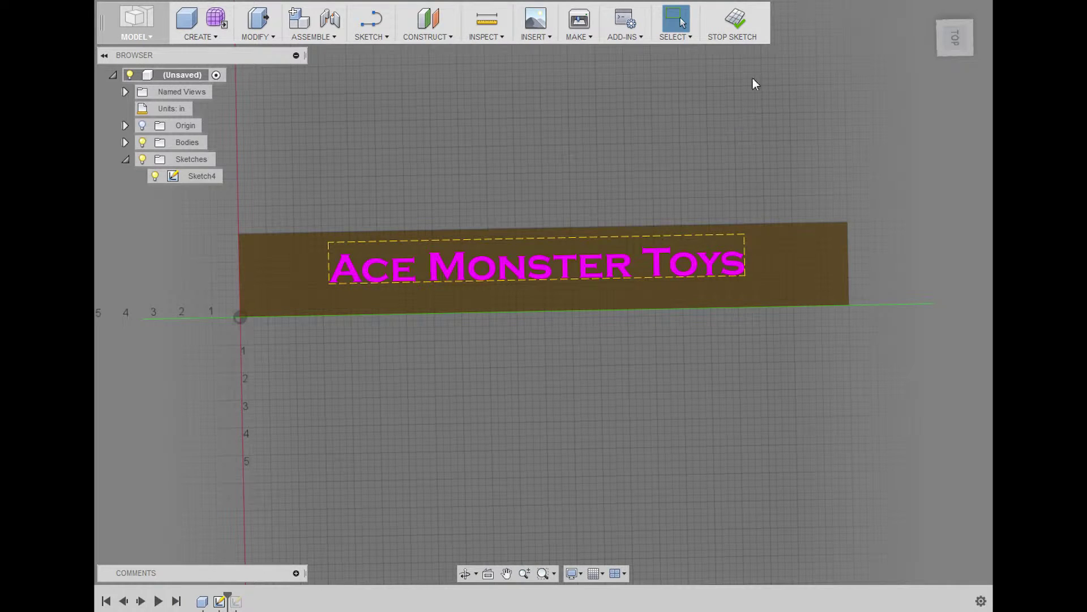
left_click(736, 33)
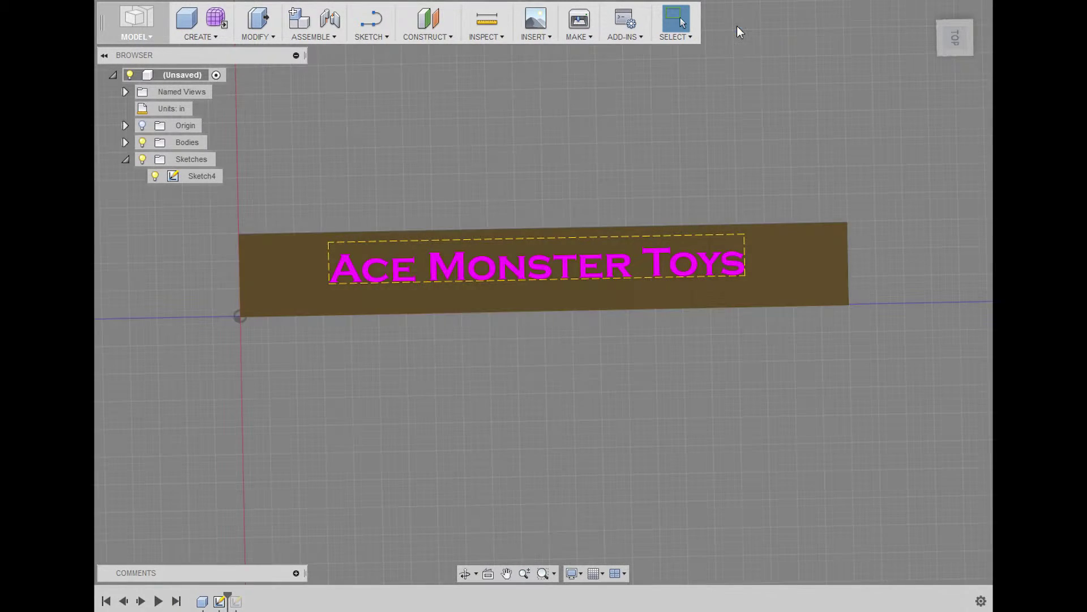
Orbit to an isometric view and start Press Pull on the sketch text.
middle_click_drag(560, 412, 601, 387, "shift")
scroll(597, 368, "up", 1)
scroll(596, 369, "down", 2)
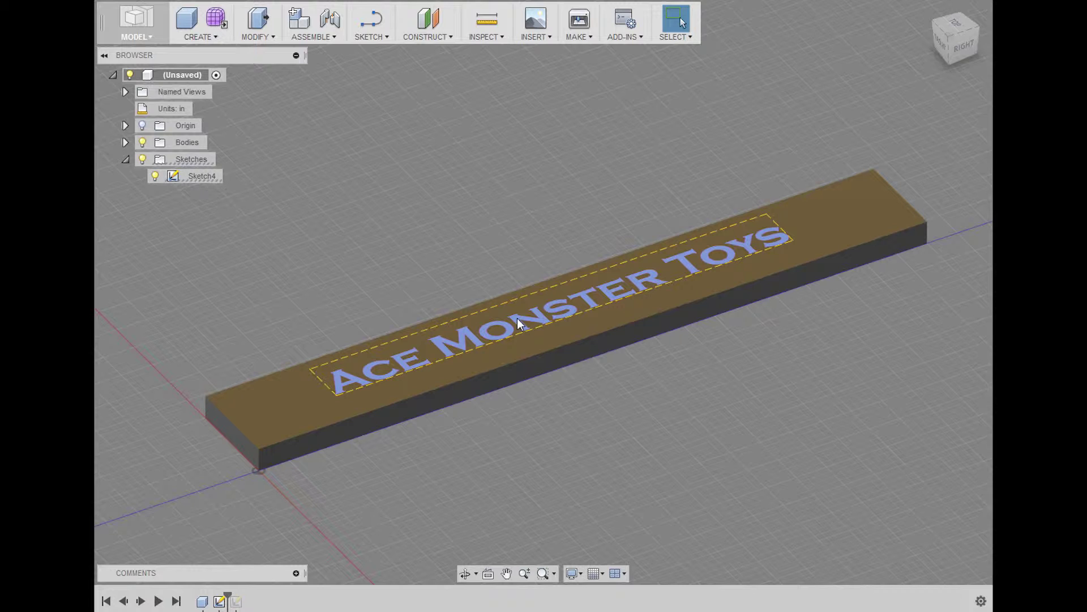
right_click(518, 318)
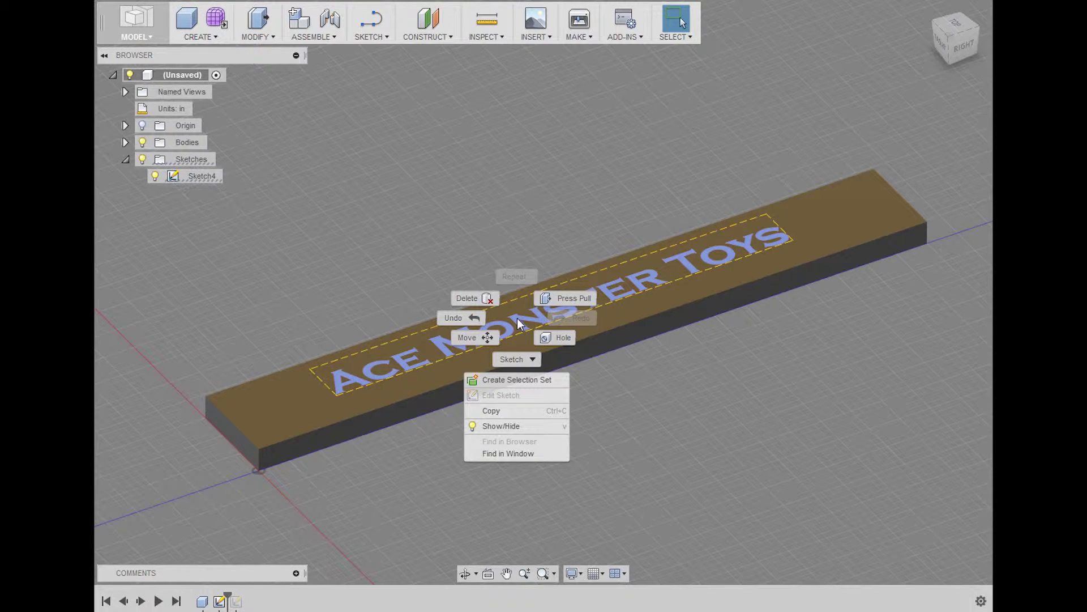
left_click(574, 298)
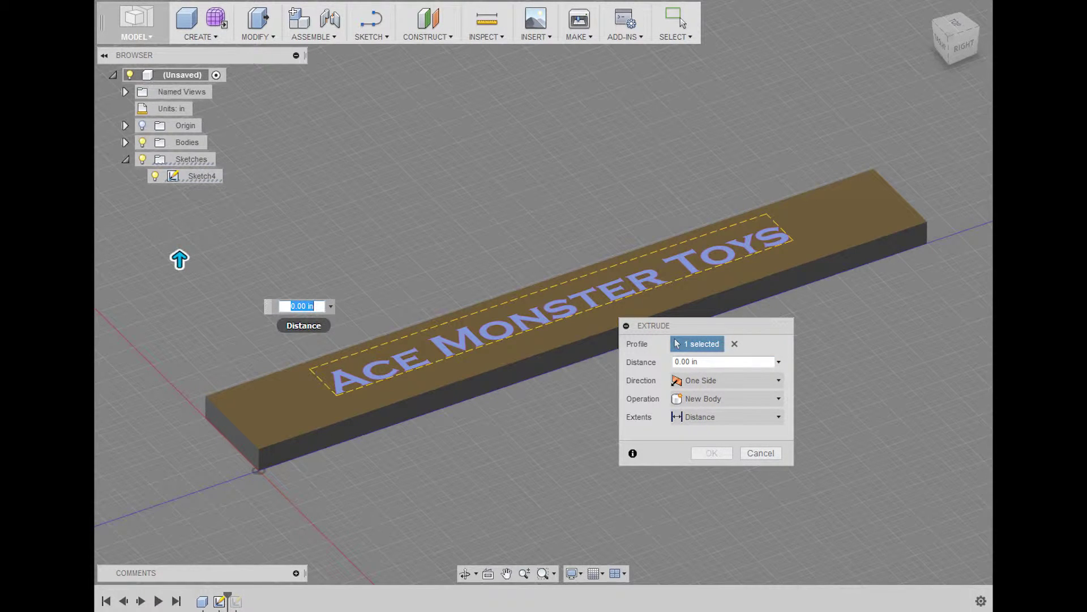
Set a -0.25 in depth so the letters cut into the board, and confirm.
type("-0.25")
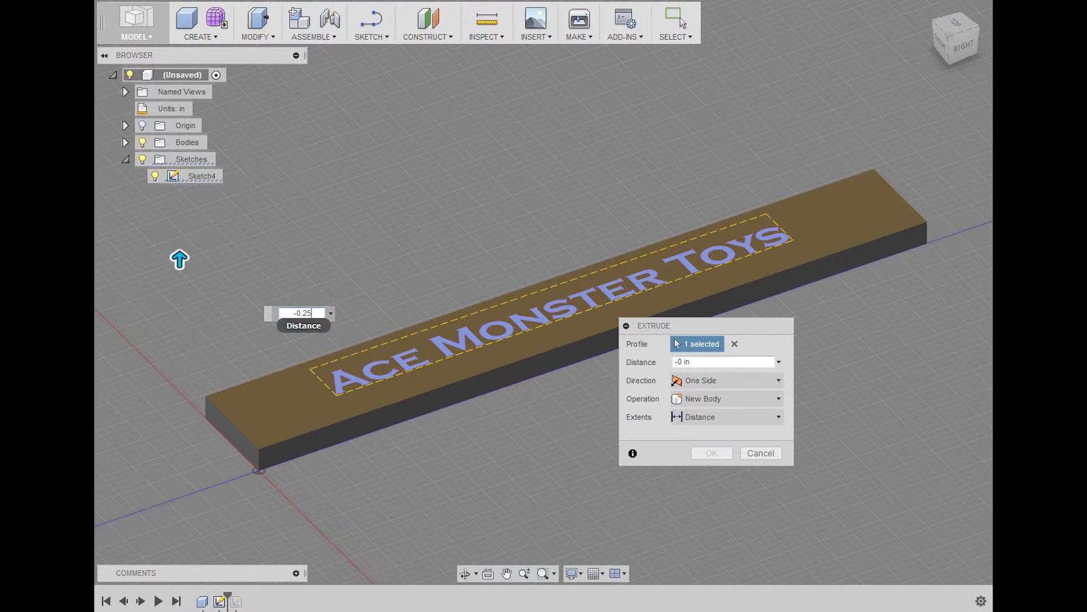
key("Tab")
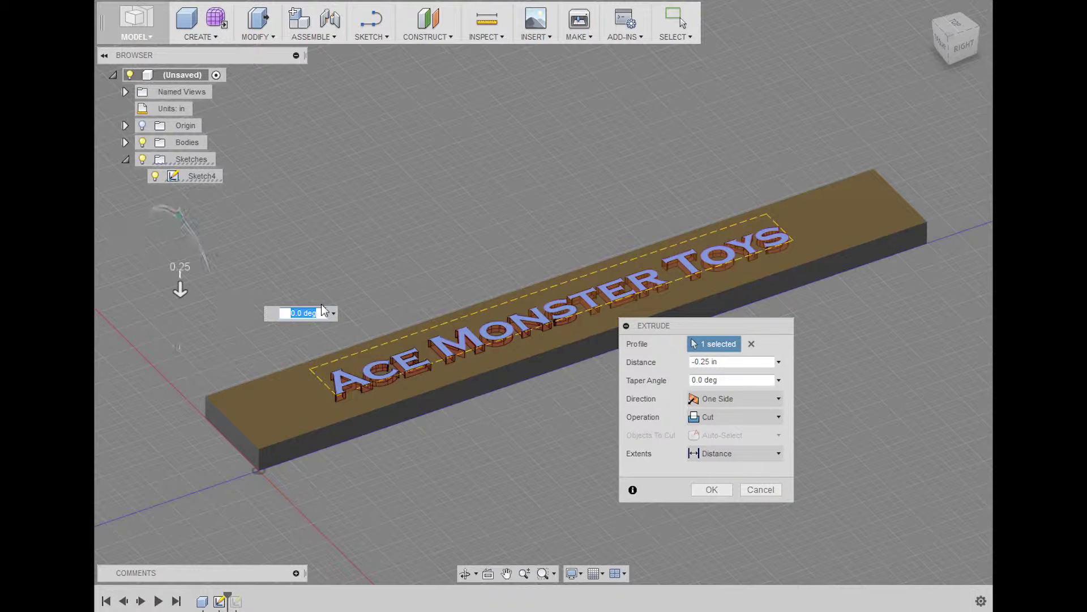
key("Tab")
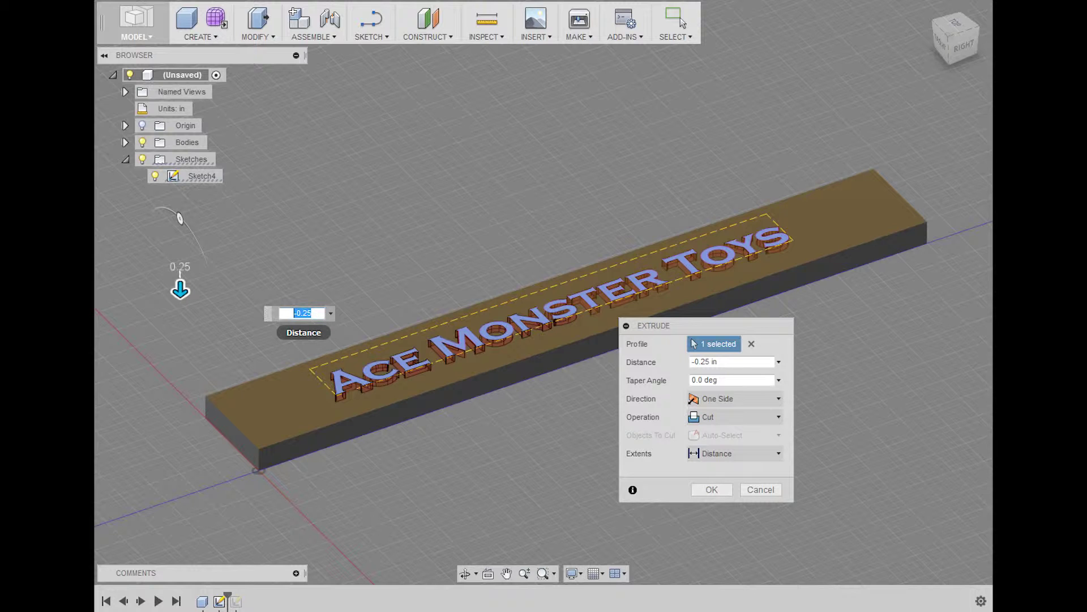
type("0.25")
key("Tab")
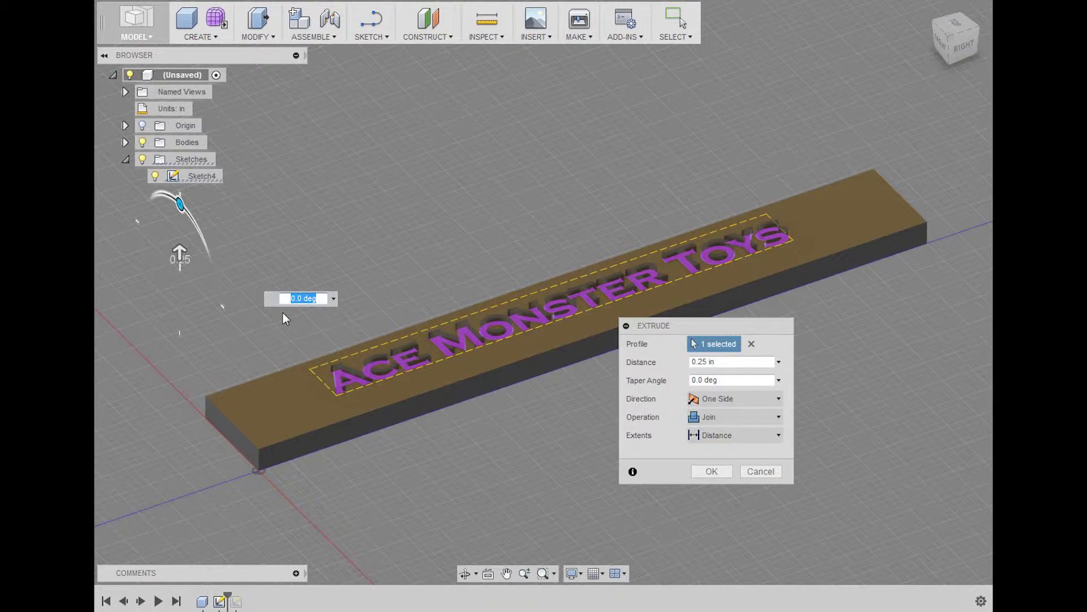
key("Tab")
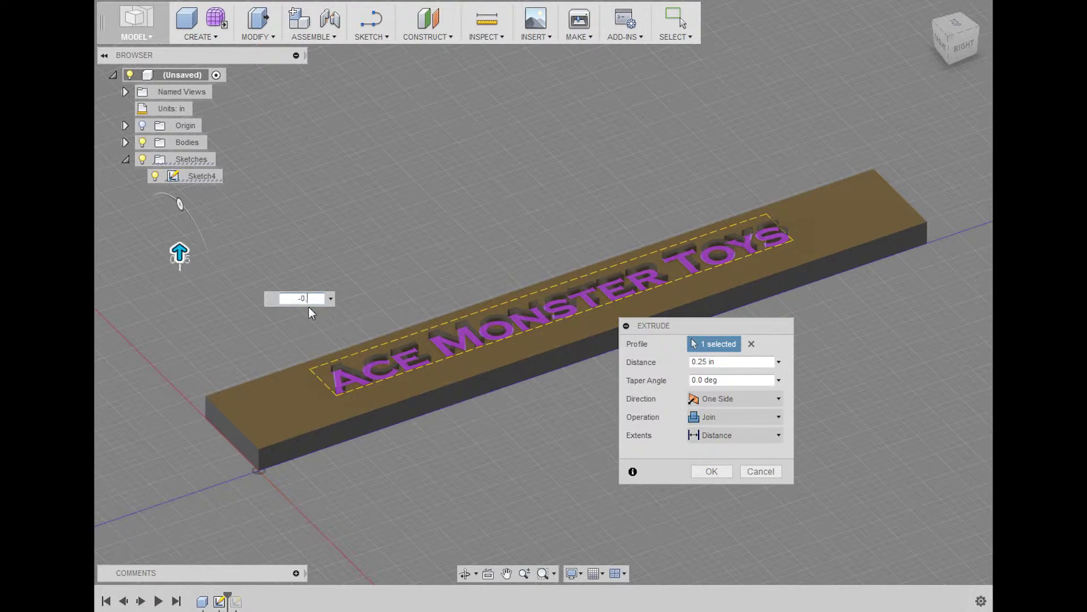
key("Tab")
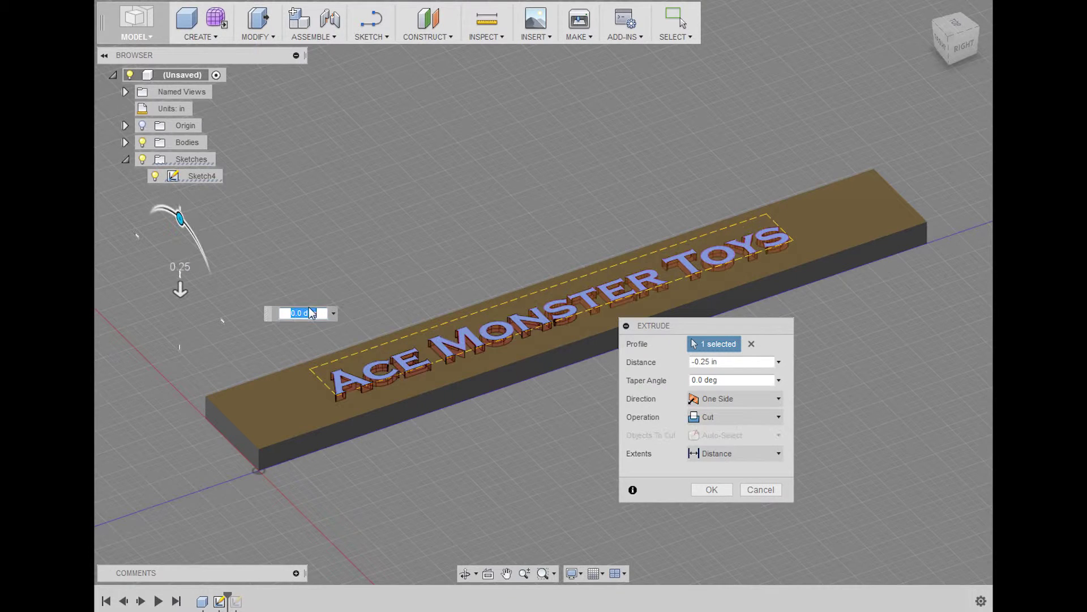
left_click(712, 489)
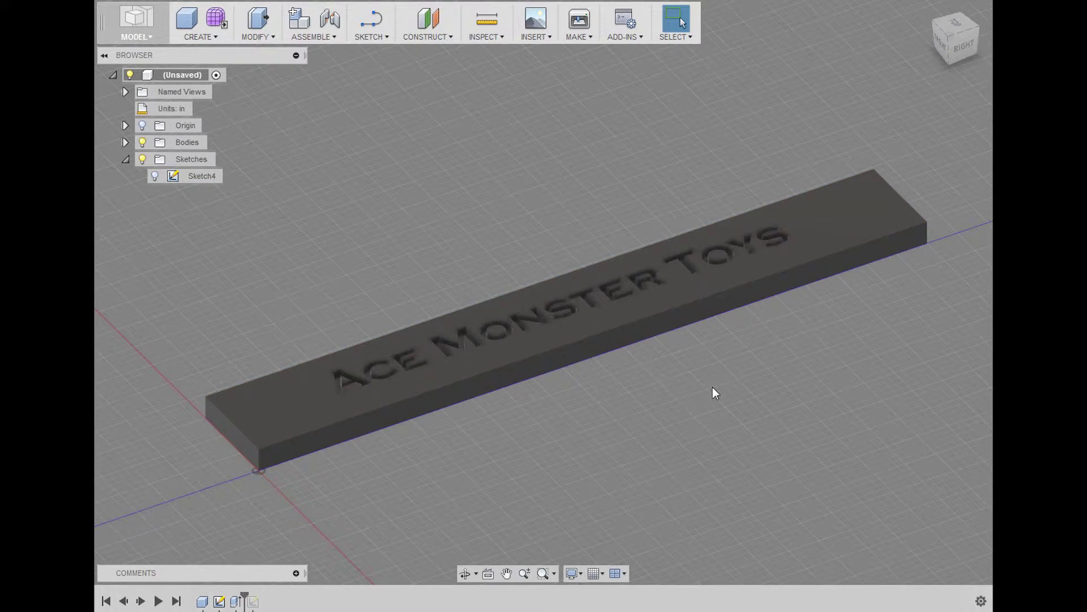
Zoom and pan to frame the engraved board.
scroll(713, 386, "up", 3)
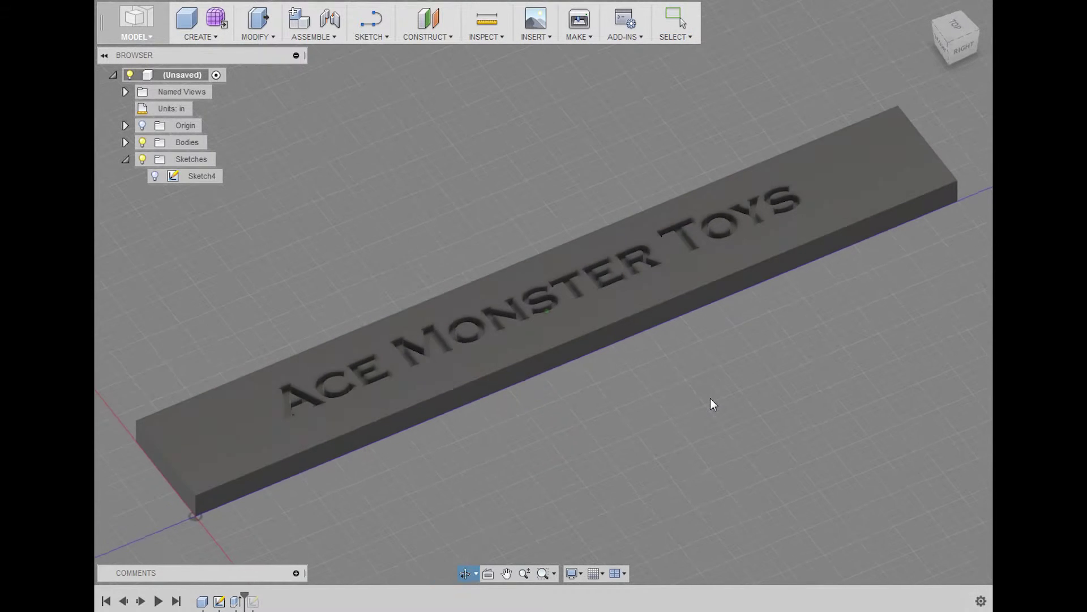
middle_click_drag(688, 377, 702, 385)
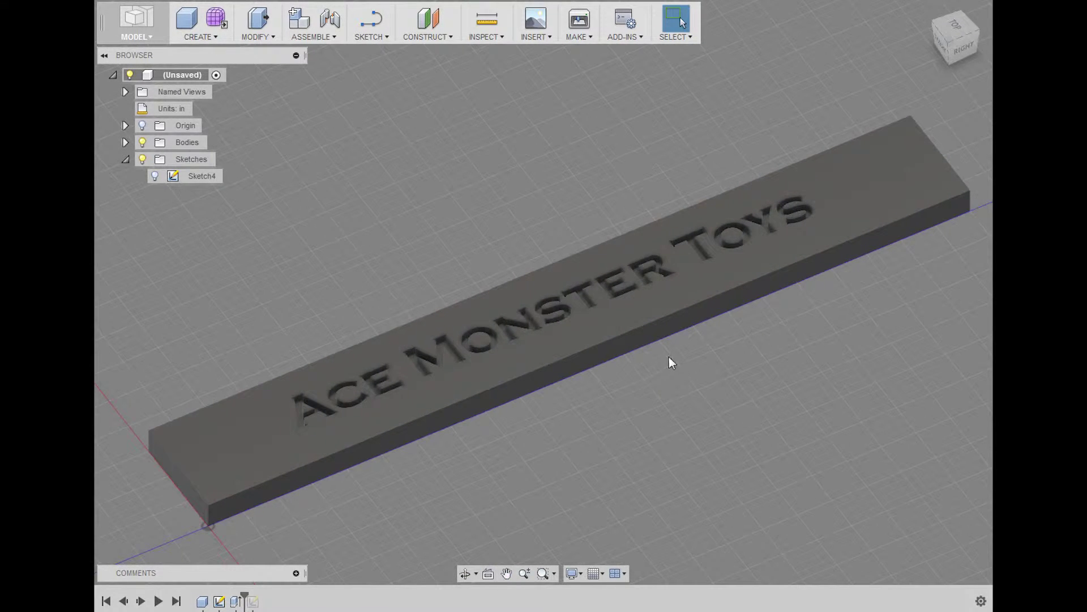
mouse_move(658, 385)
middle_mouse_down()
mouse_move(644, 386)
mouse_move(646, 377)
middle_mouse_up()
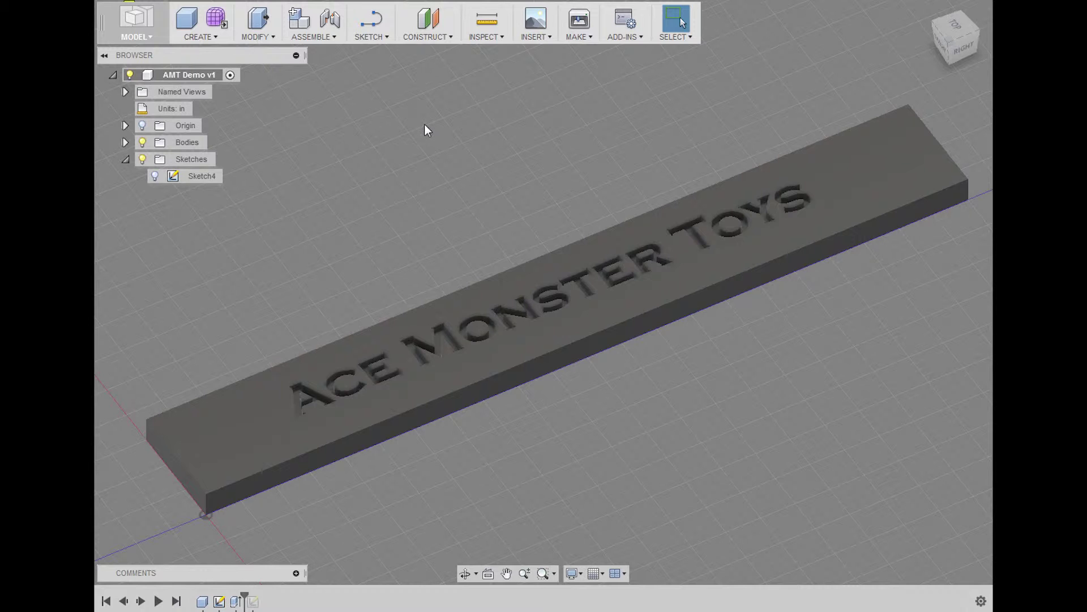
Switch to the CAM workspace and change its units from mm to inches.
left_click(139, 40)
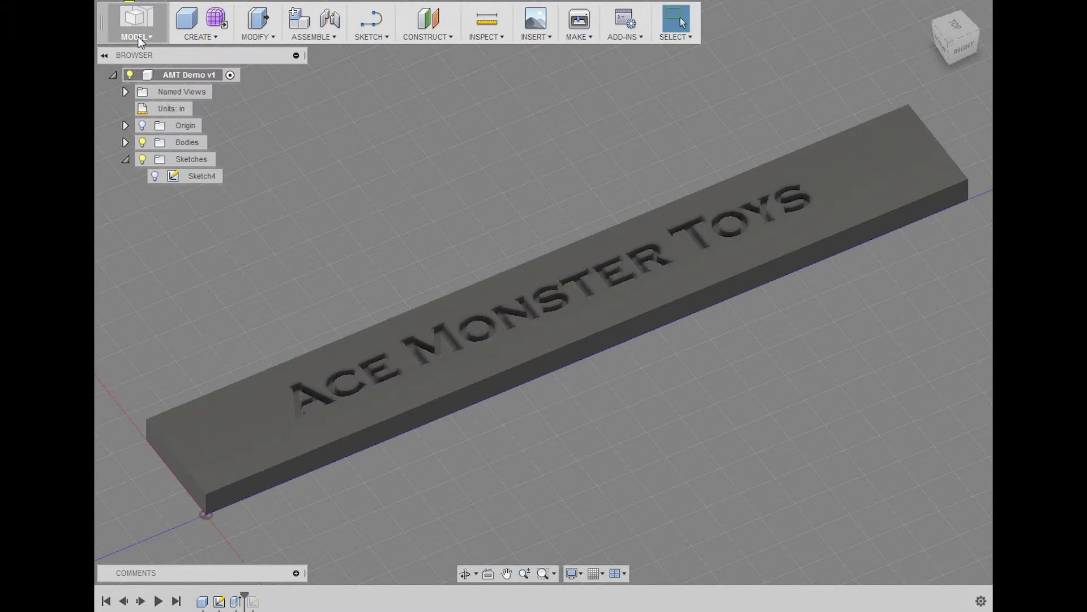
left_click(146, 211)
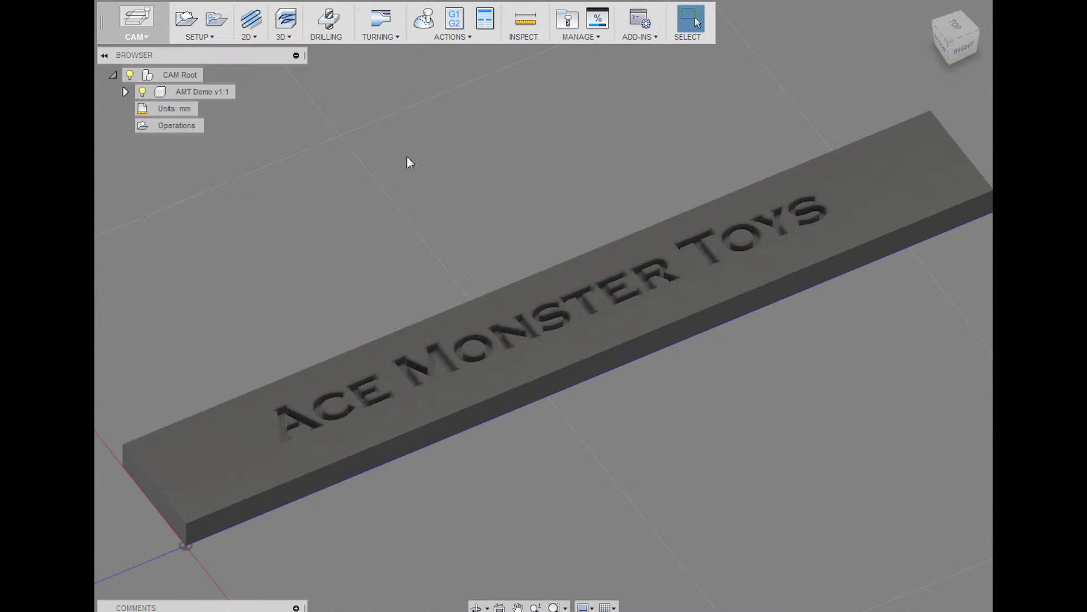
double_click(189, 109)
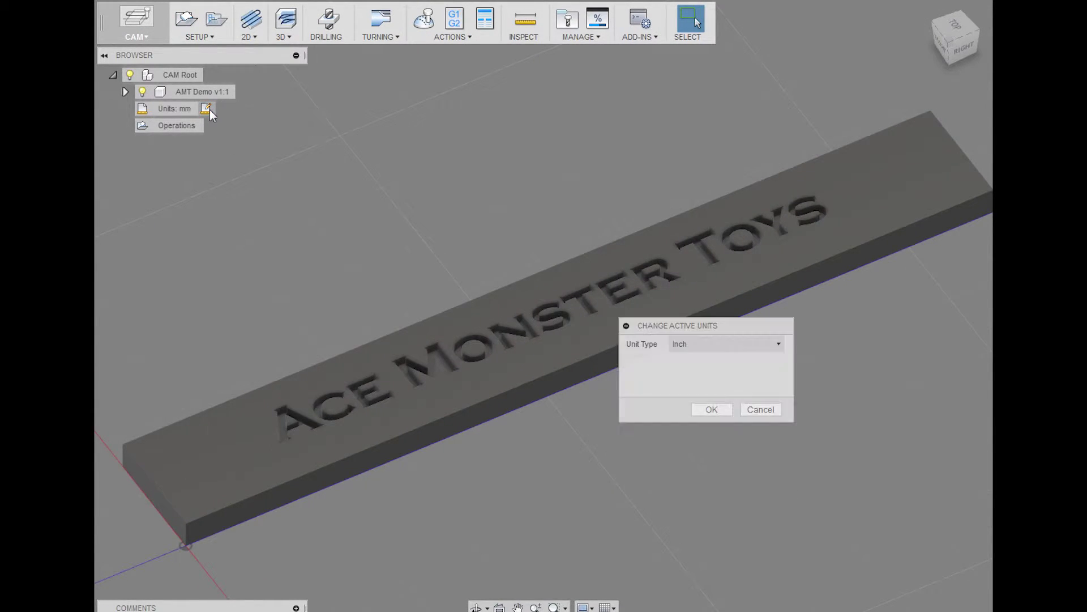
left_click(720, 409)
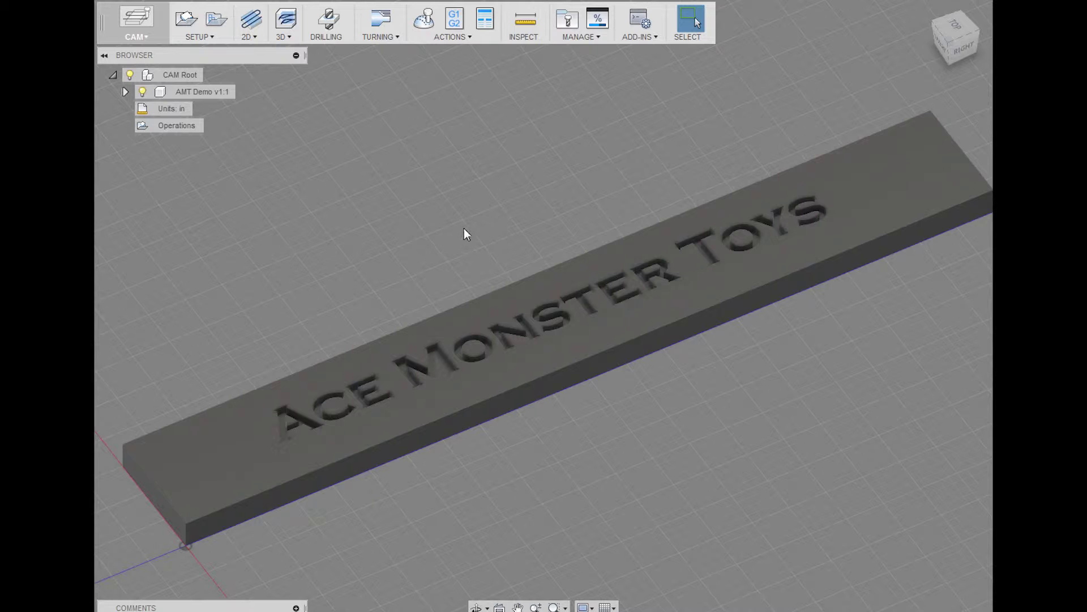
Create a new milling setup and set its orientation to Select Z axis/plane & X axis.
left_click(196, 37)
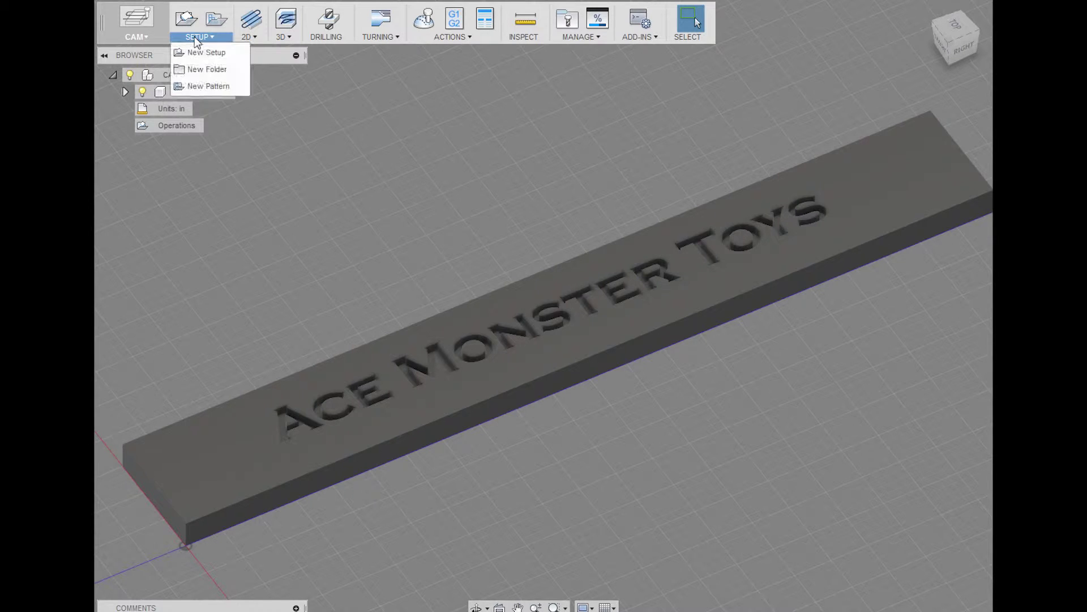
left_click(205, 53)
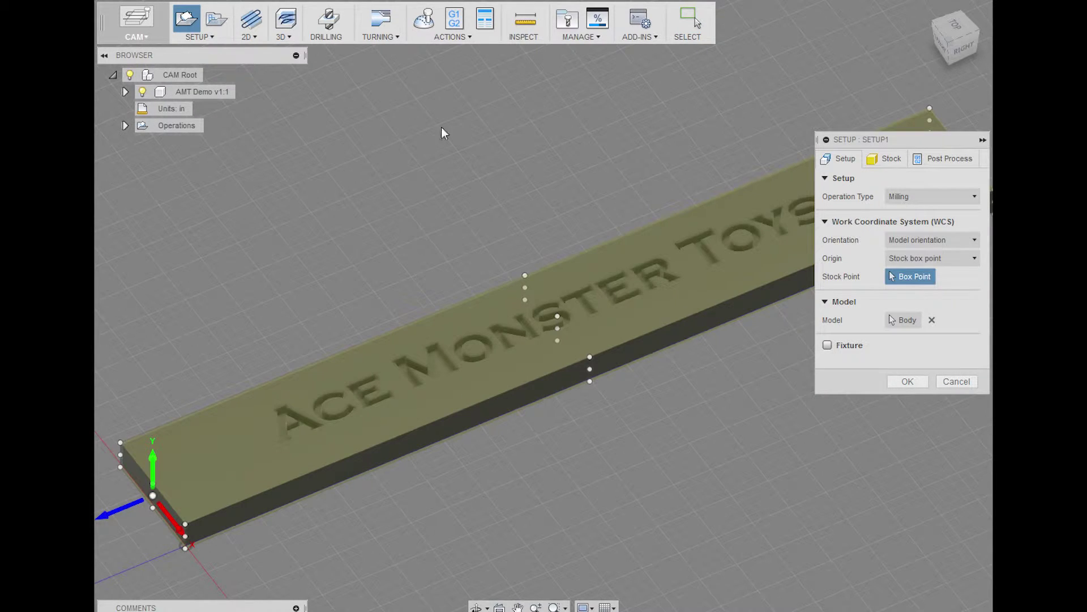
scroll(575, 165, "down", 2)
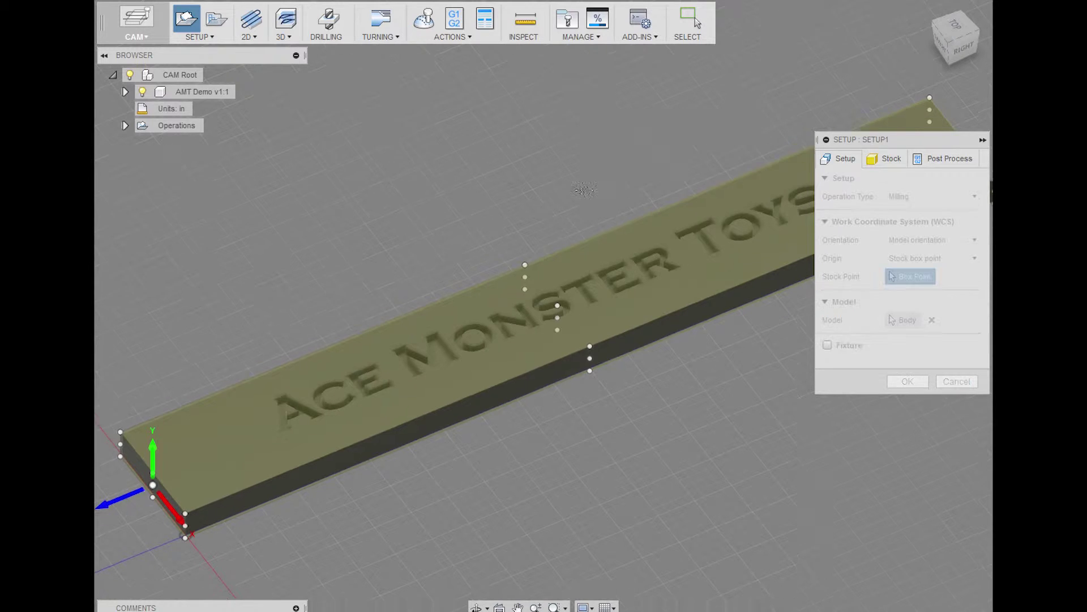
scroll(637, 329, "up", 1)
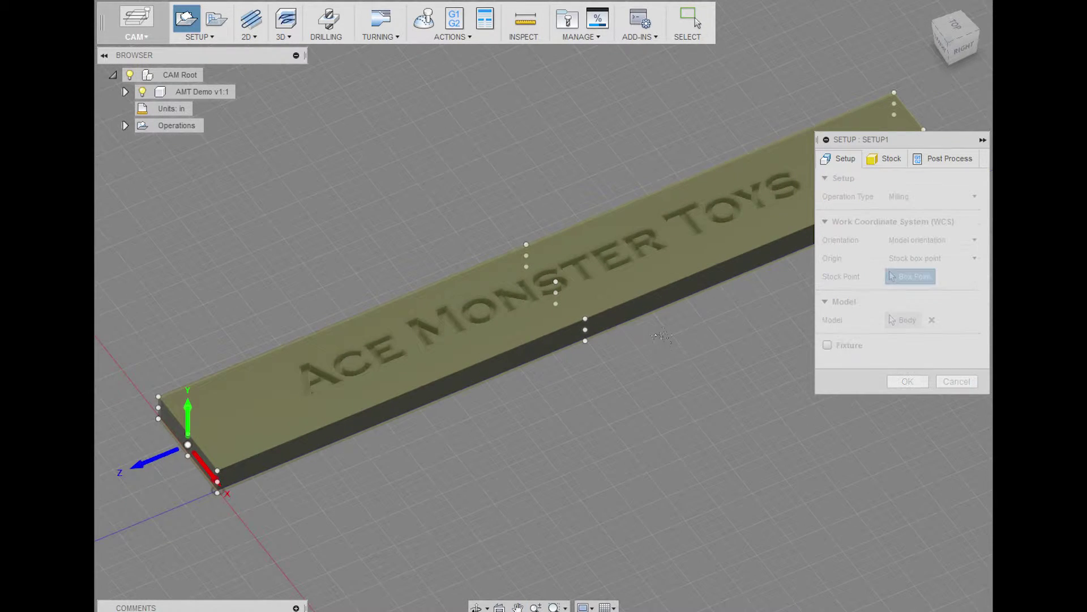
middle_click_drag(637, 330, 620, 334)
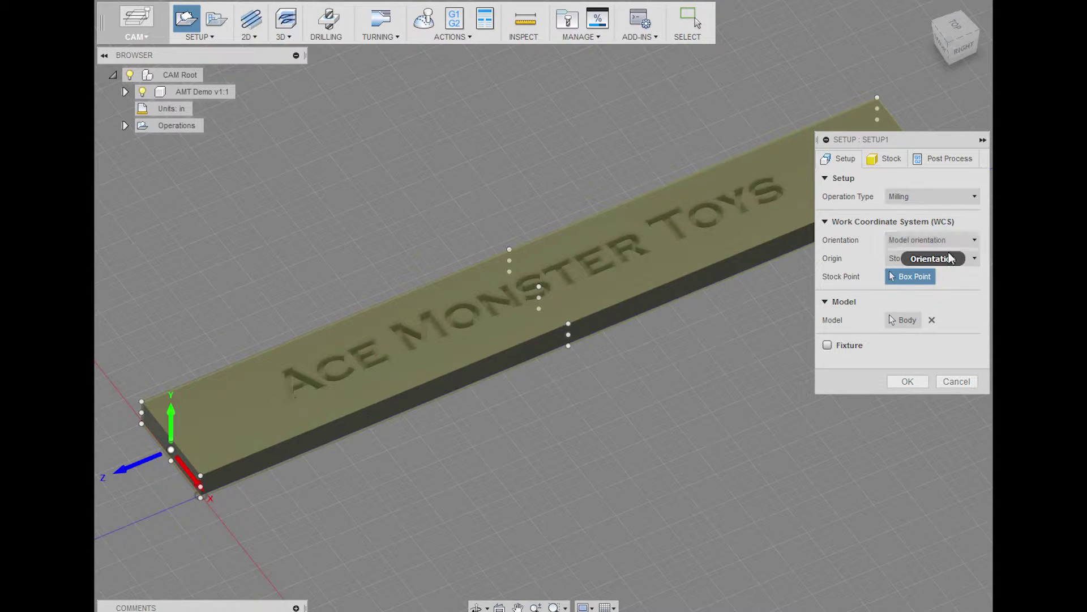
left_click(921, 258)
left_click(923, 239)
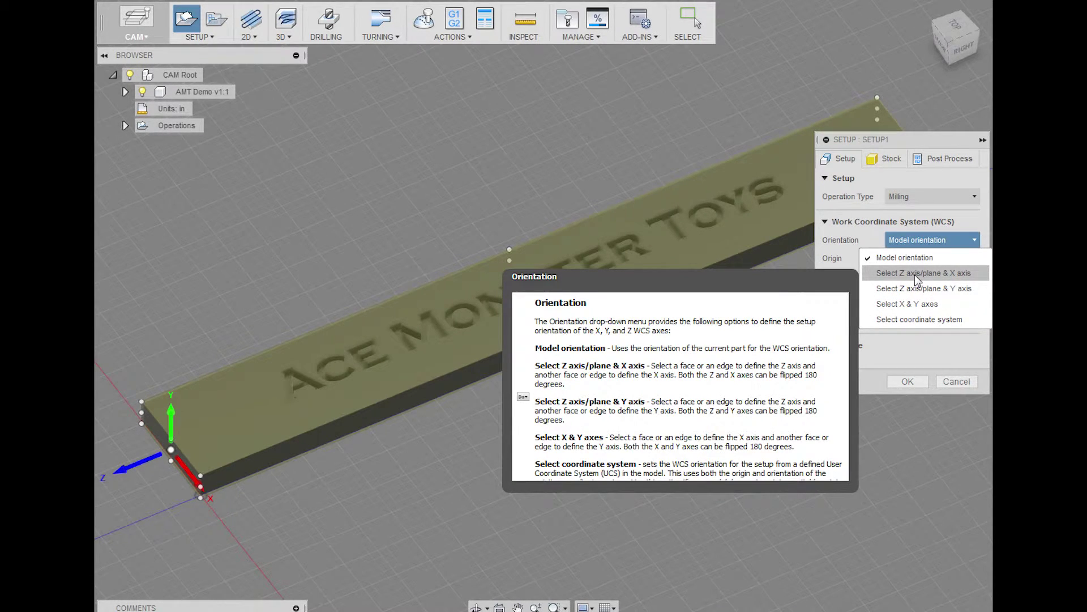
left_click(915, 273)
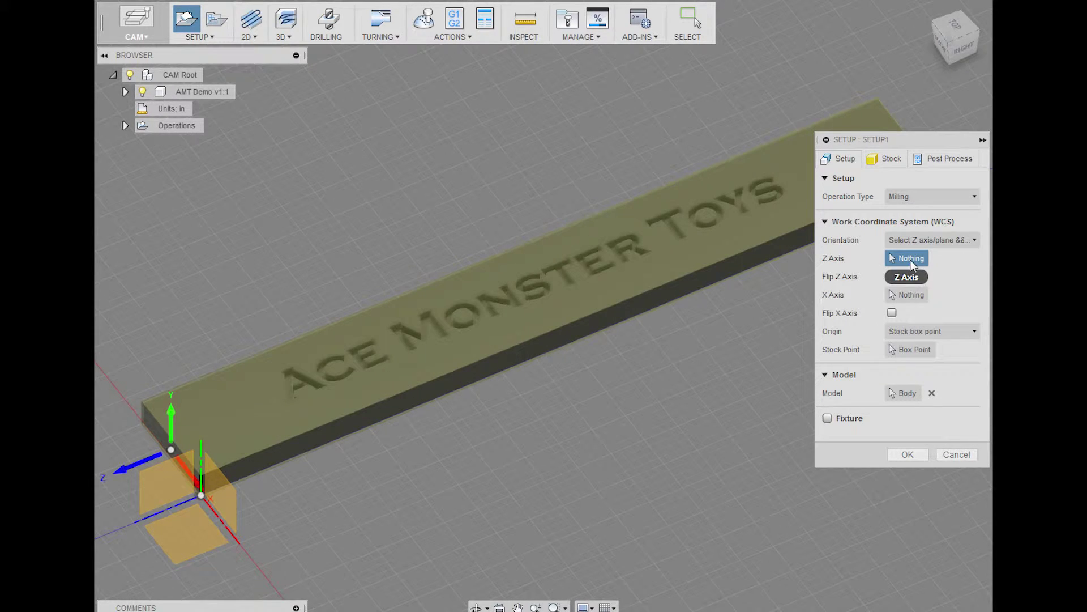
Take Z from the top face, flipped X from the end face, and origin at a stock corner.
left_click(259, 399)
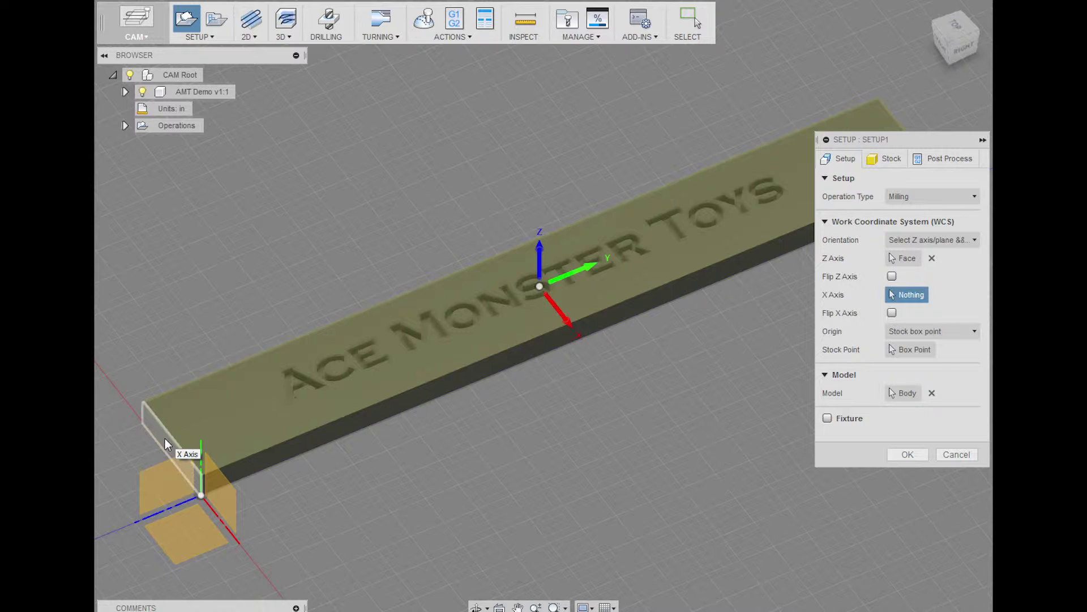
left_click(165, 439)
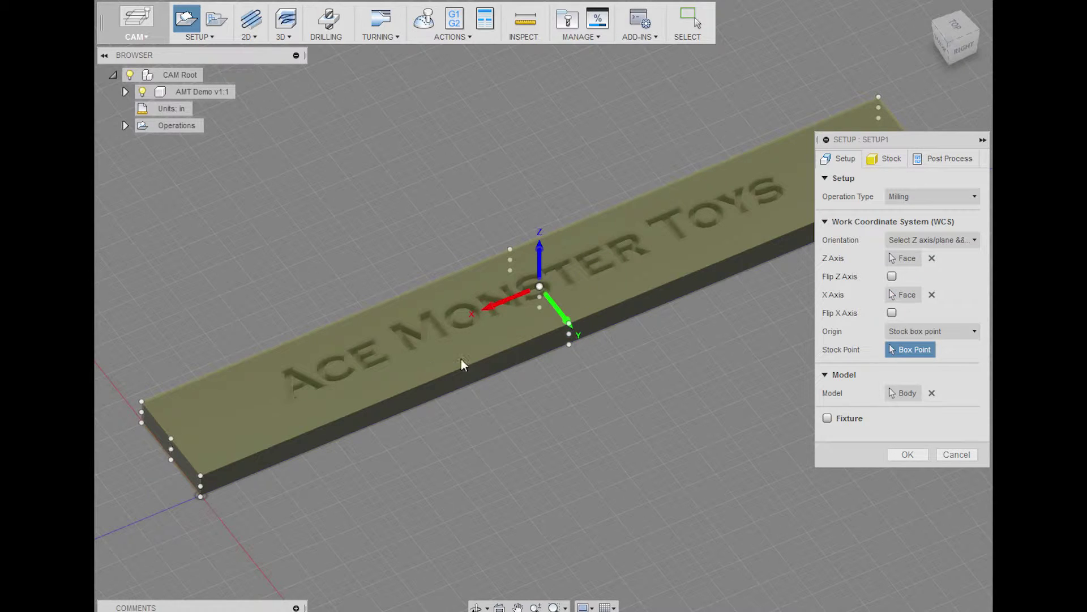
left_click(892, 313)
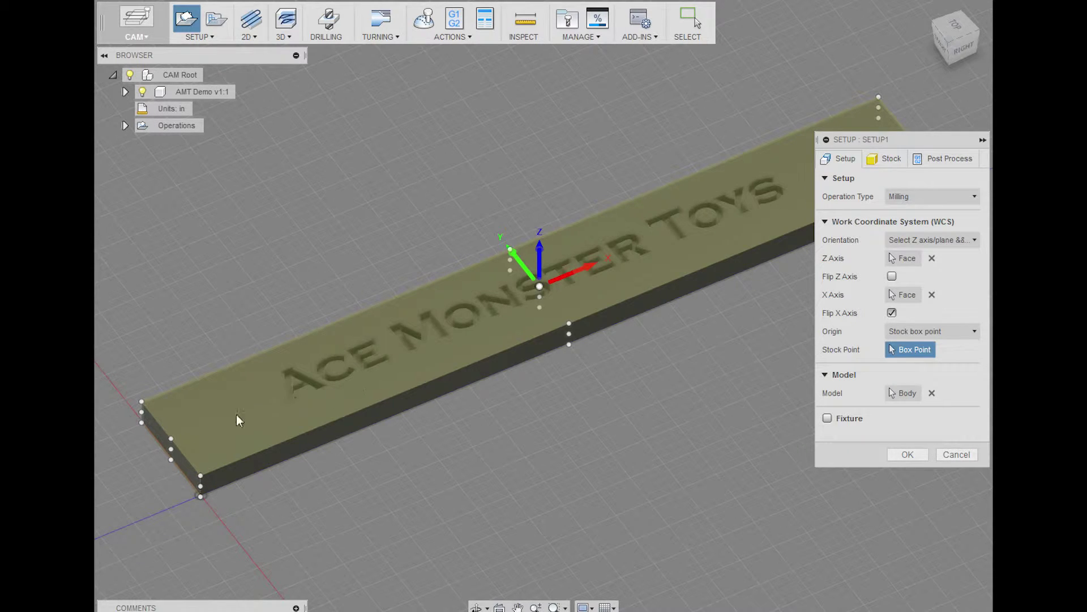
left_click(201, 475)
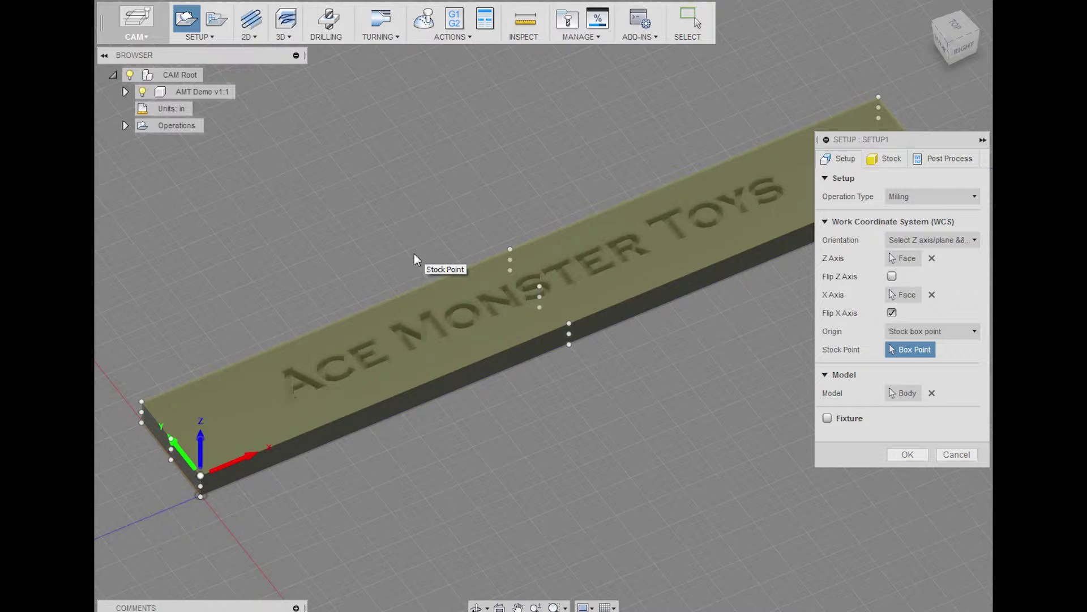
left_click(892, 160)
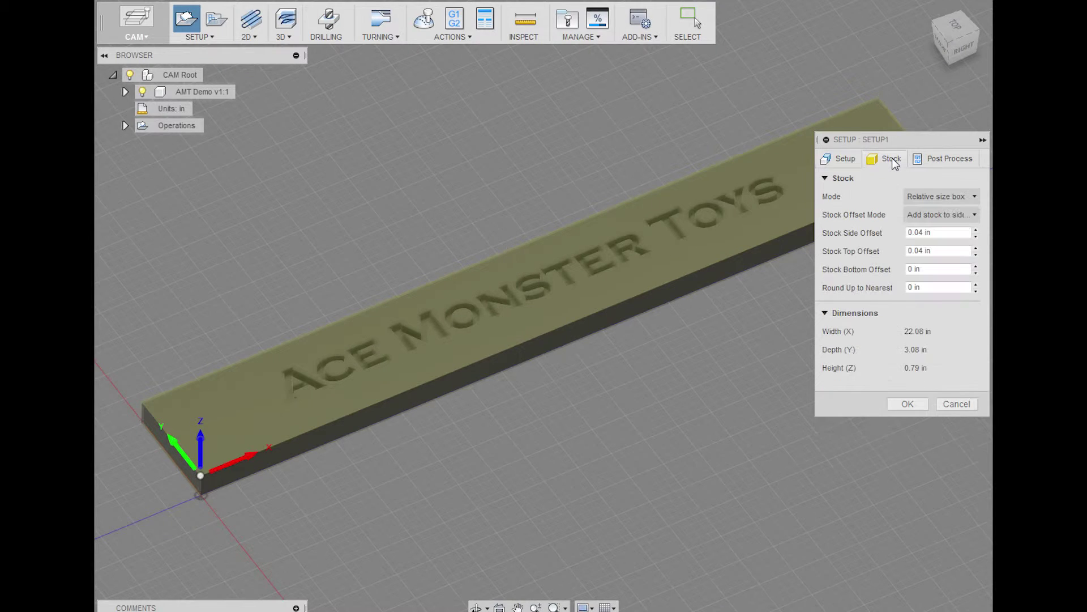
Confirm the setup's coordinate settings to create Setup1, then clear the selection.
left_click(838, 160)
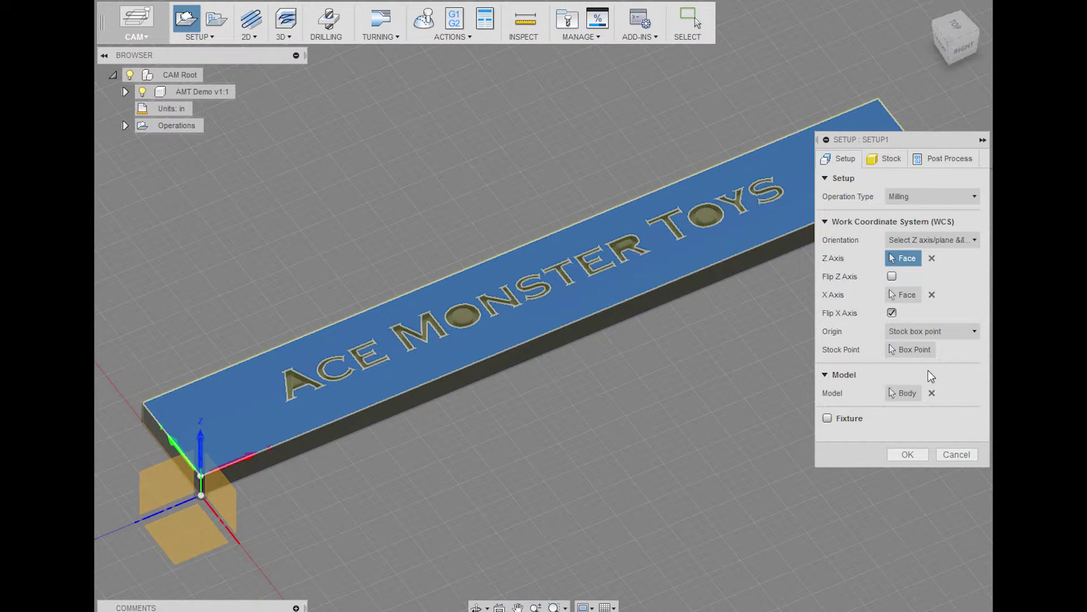
left_click(905, 453)
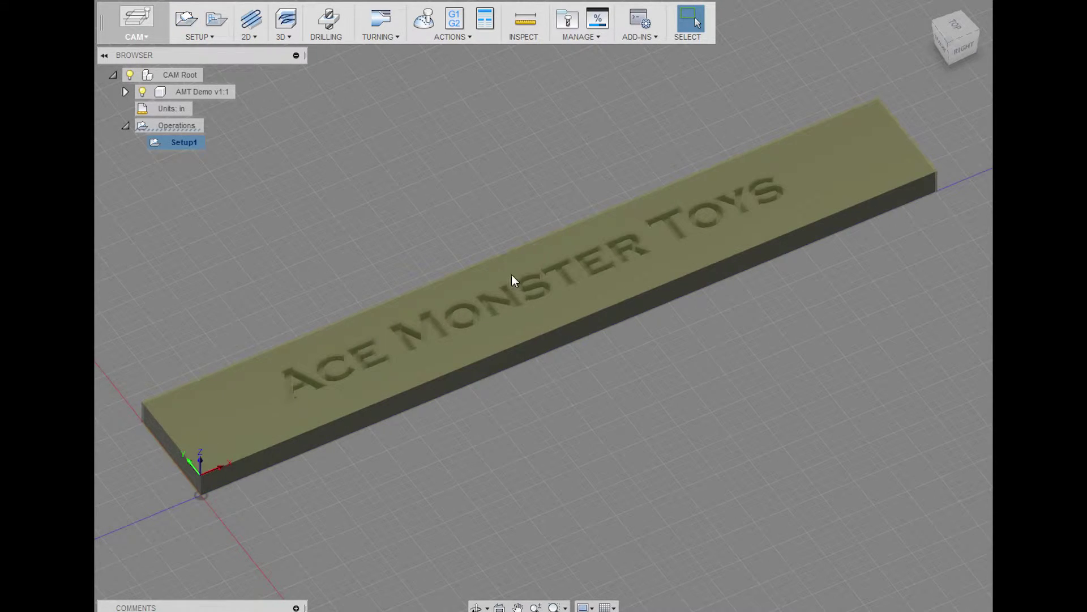
left_click(511, 211)
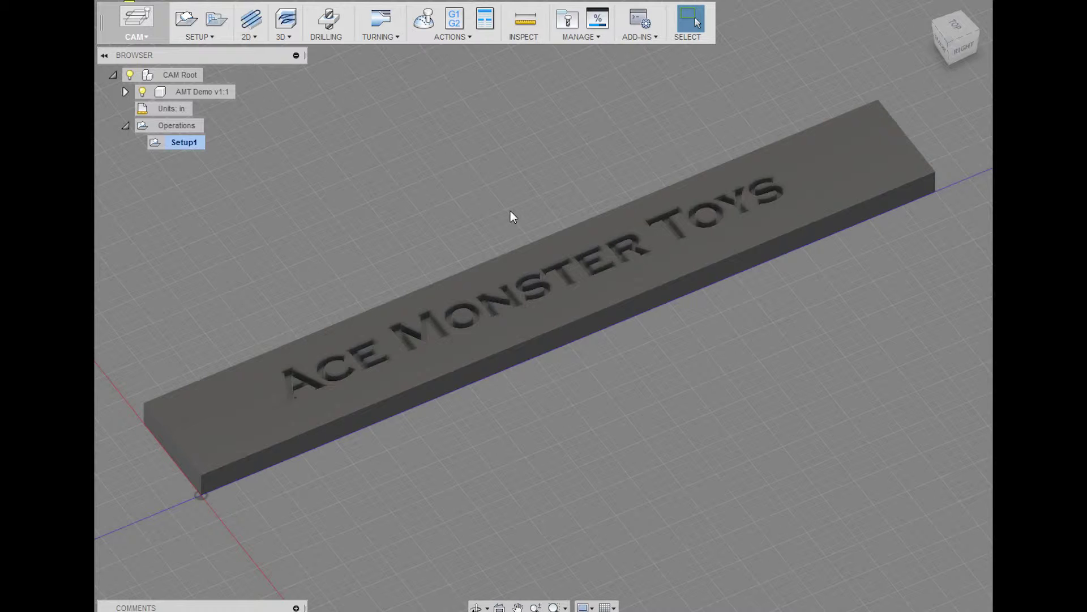
Bring the far end of the board into view and start measuring it.
scroll(709, 333, "up", 5)
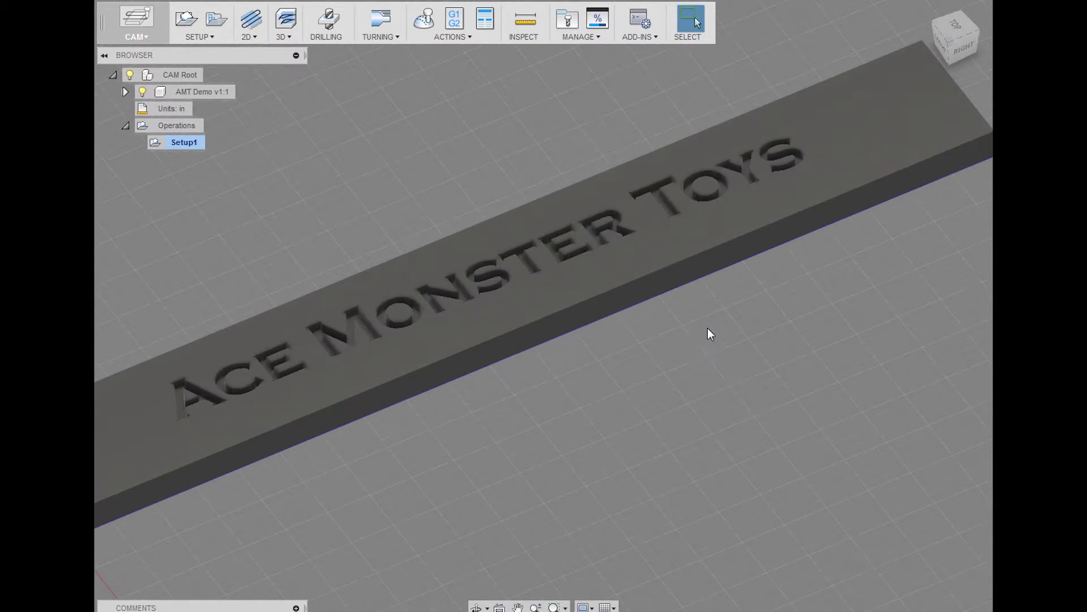
middle_click_drag(709, 333, 670, 361)
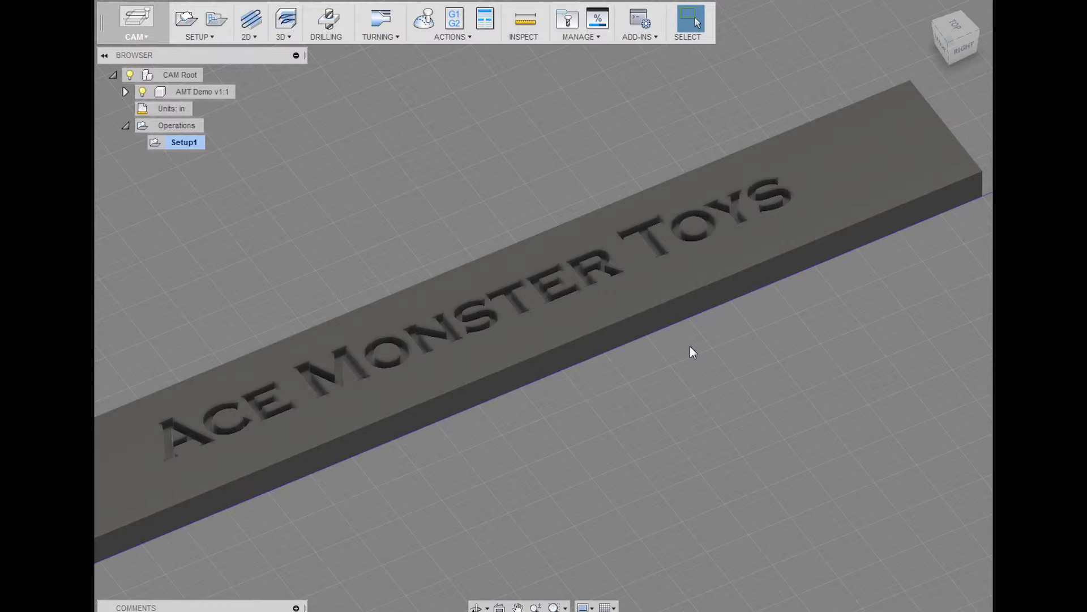
left_click(525, 25)
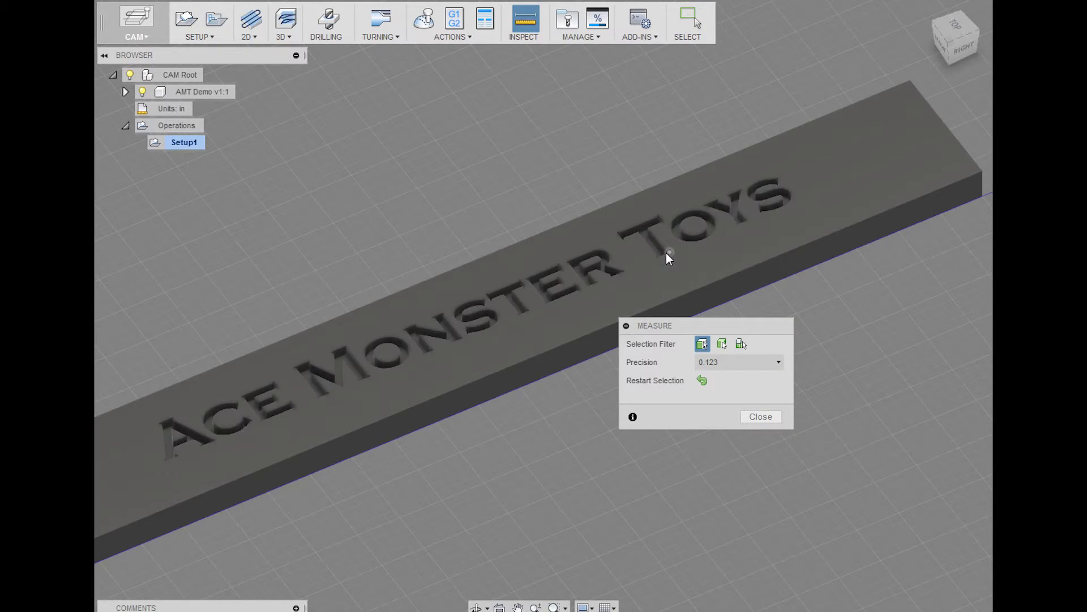
left_click(667, 253)
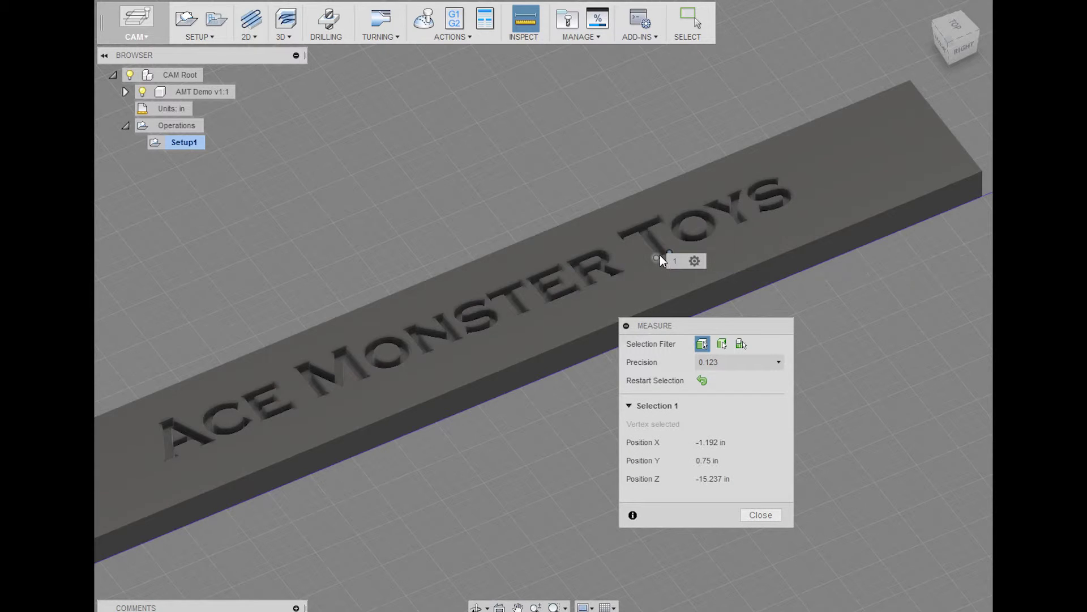
left_click(660, 254)
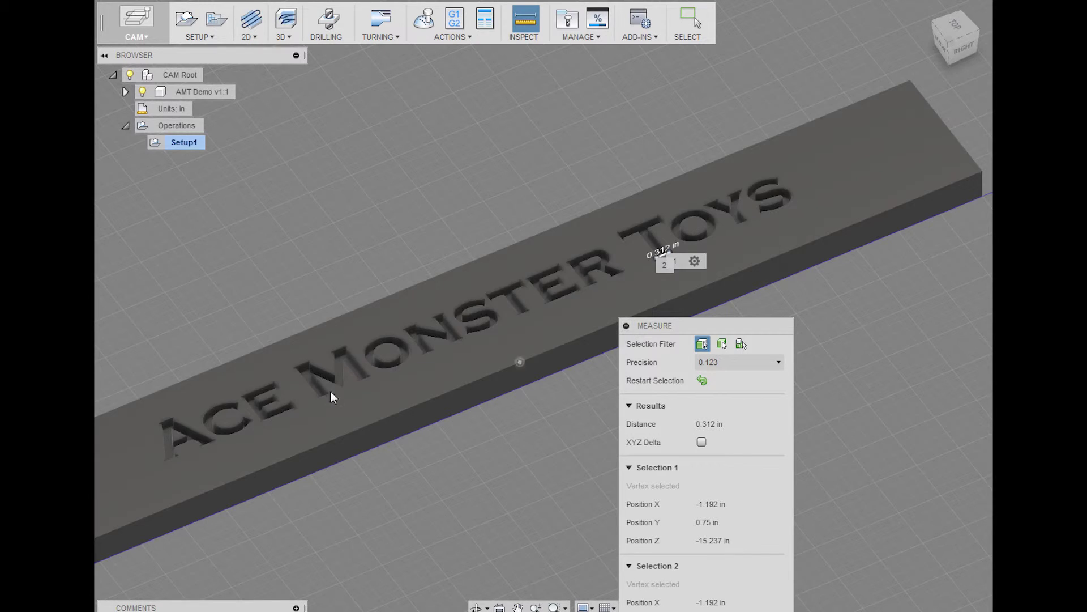
left_click(626, 326)
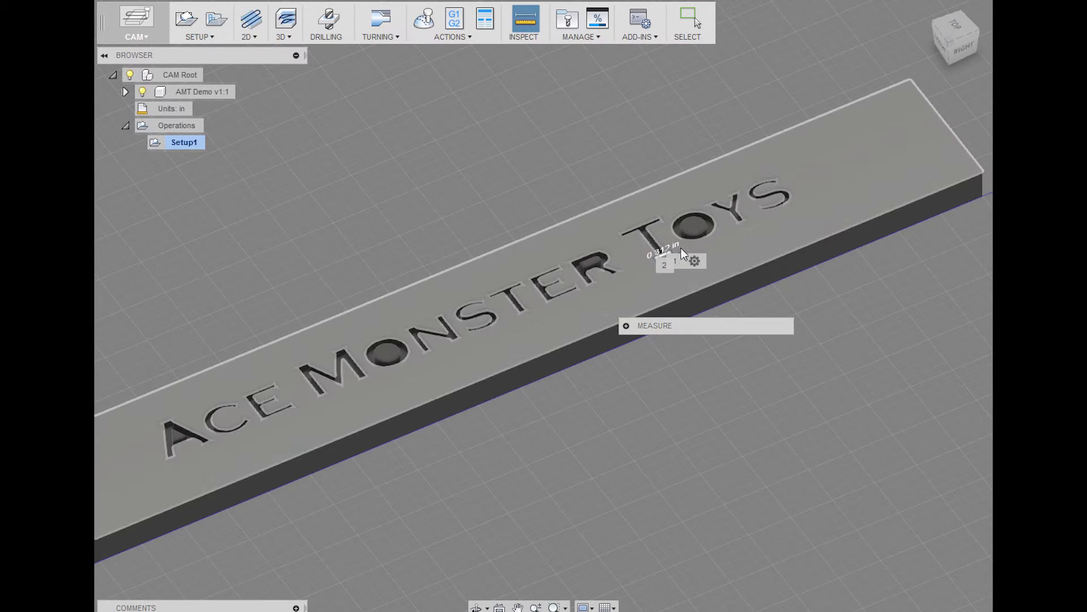
key("Escape")
key("F6")
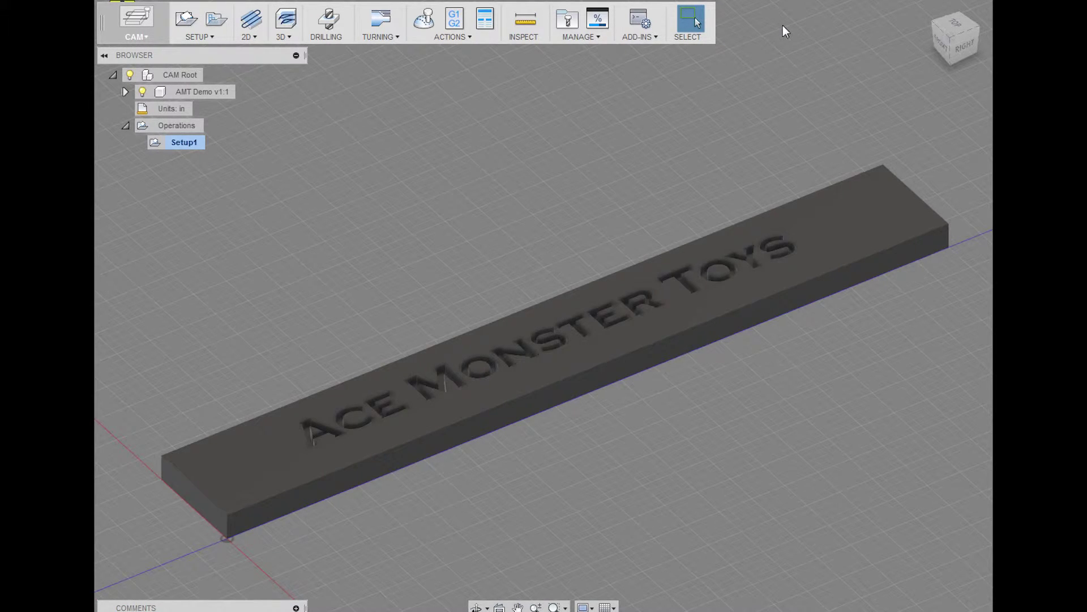
Start a new 3D Pocket Clearing operation and choose its tool.
left_click(285, 40)
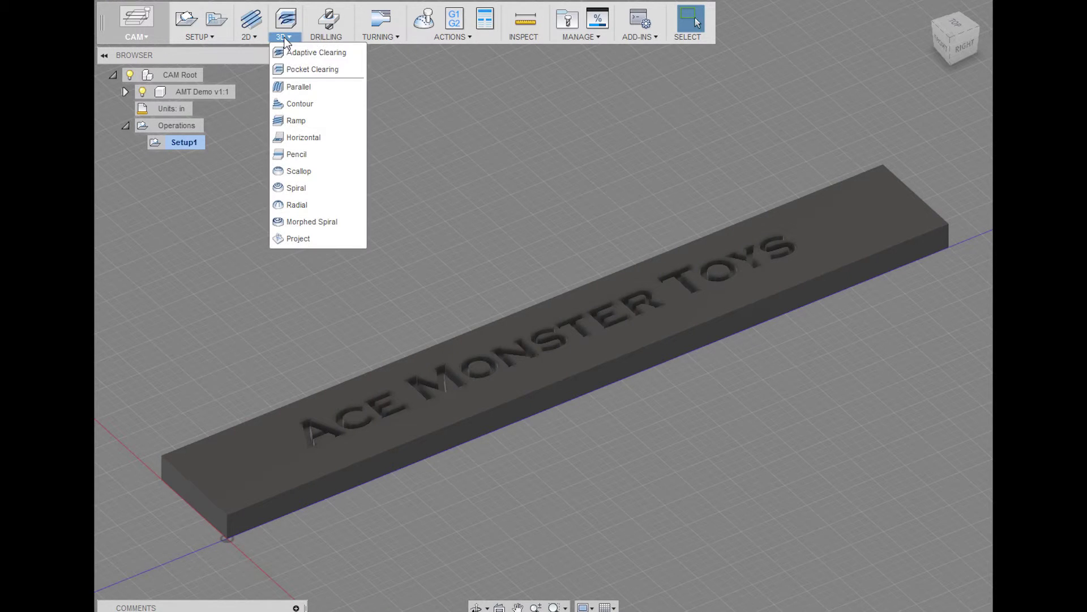
left_click(306, 70)
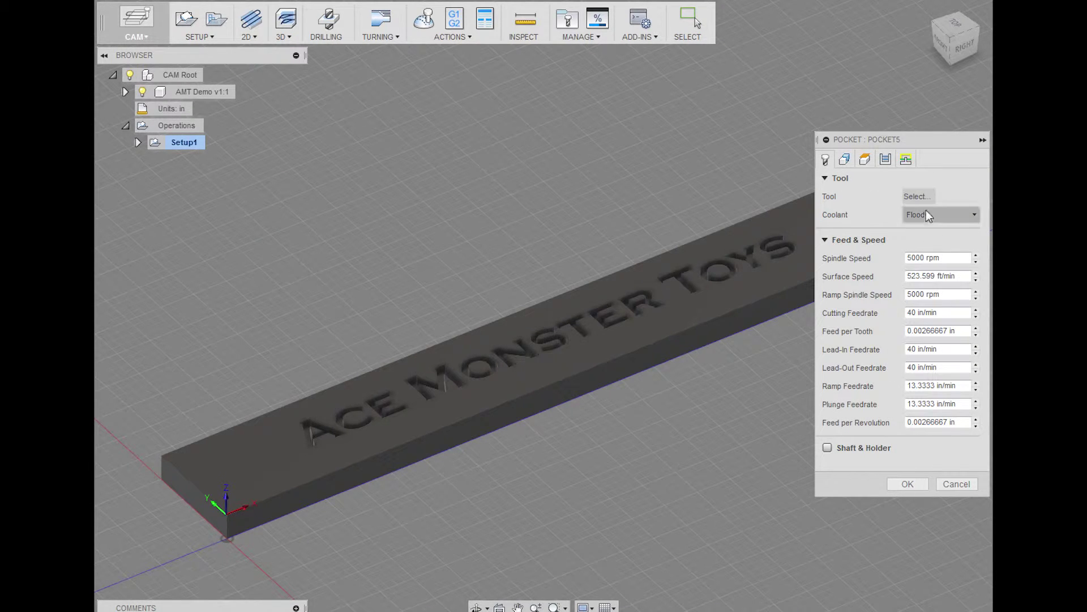
left_click(918, 196)
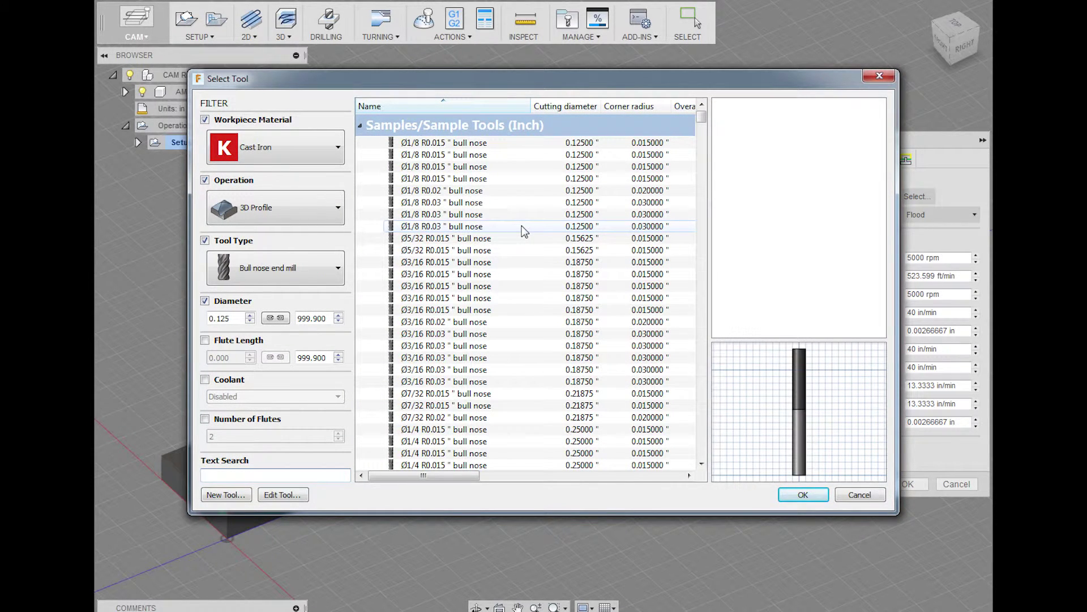
Filter the tool library to 0.125 in flat end mills and pick tool #3, Ø1/8" flat.
left_click(310, 268)
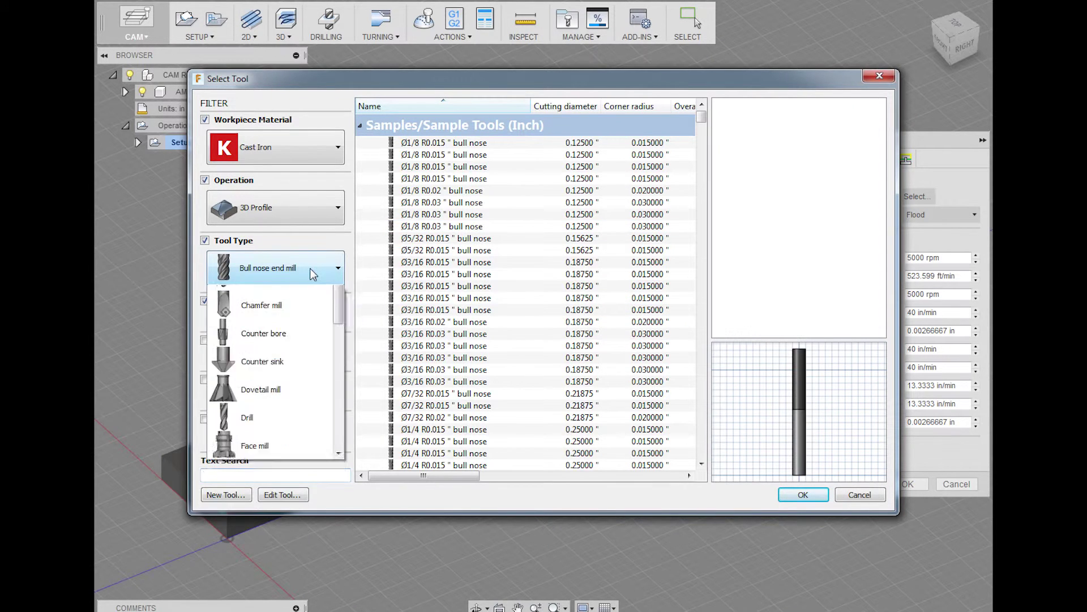
left_click_drag(338, 329, 340, 421)
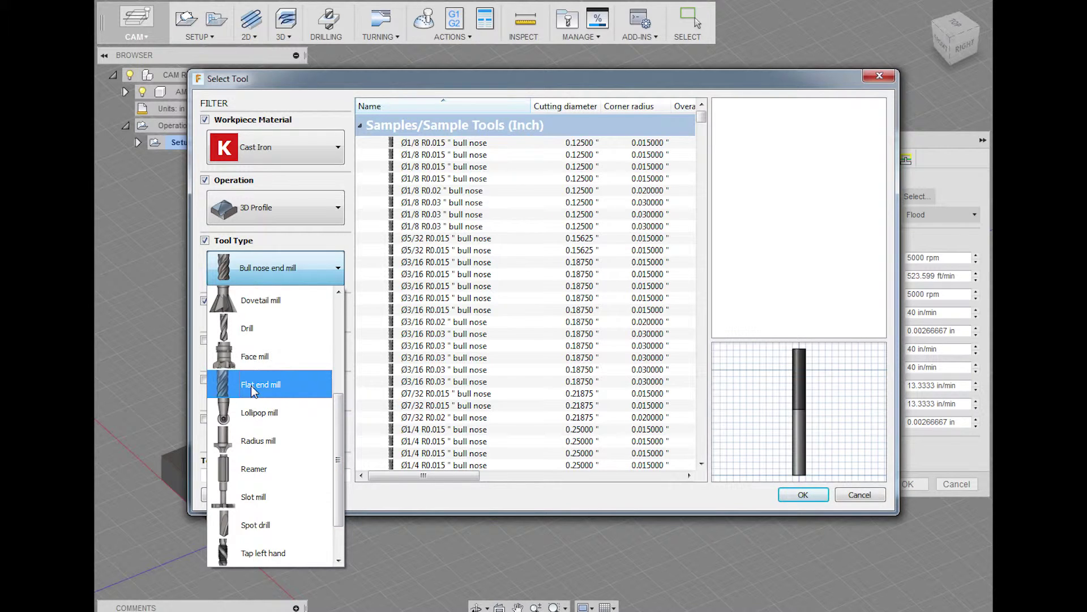
left_click(250, 385)
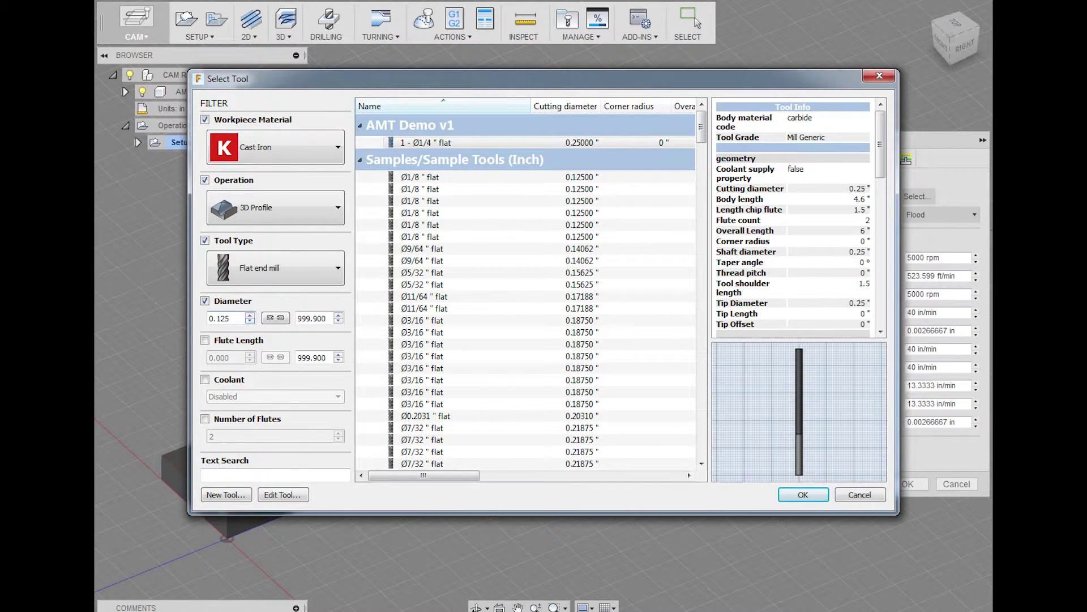
left_click_drag(229, 318, 212, 318)
type(".1")
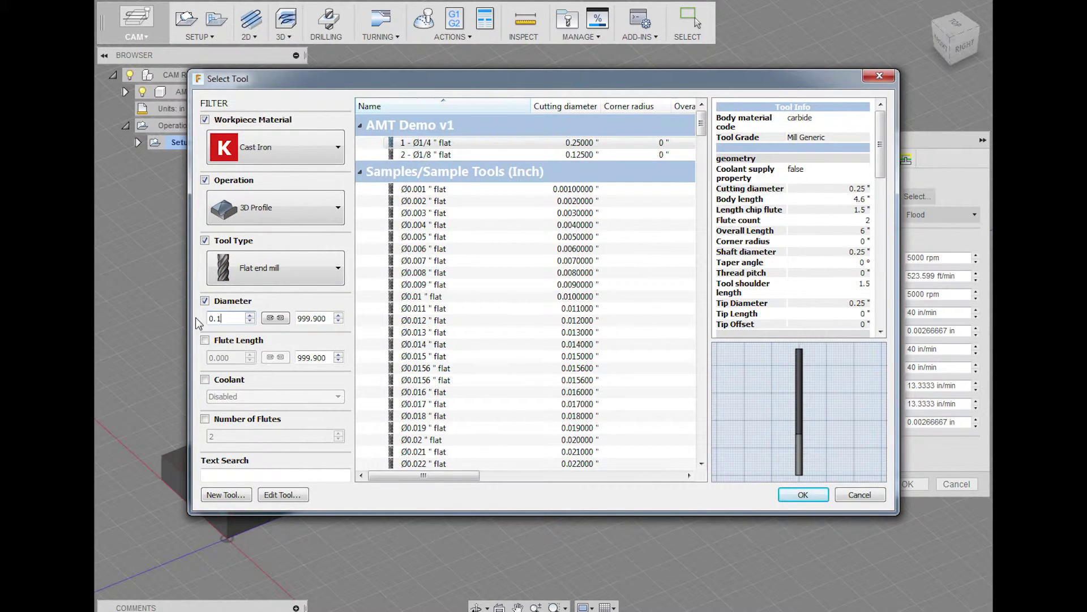
type("25")
key("Tab")
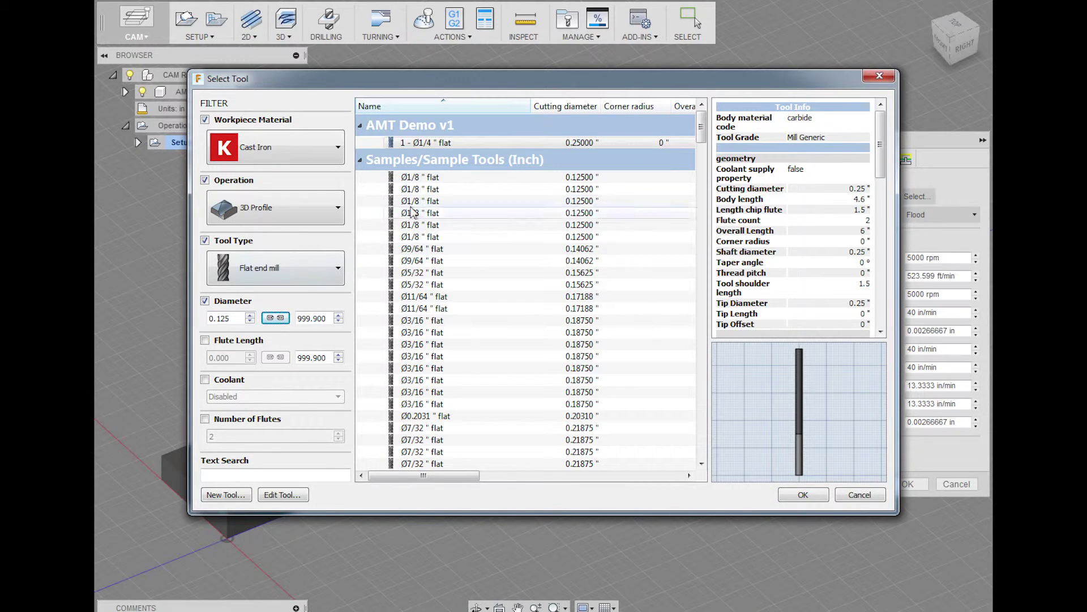
left_click(449, 201)
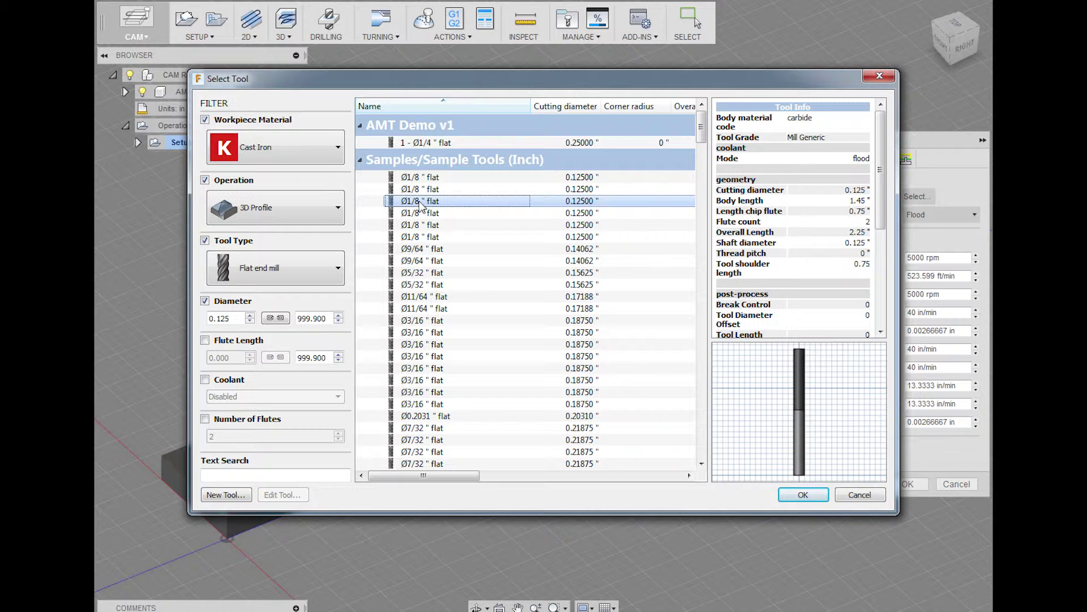
left_click(803, 495)
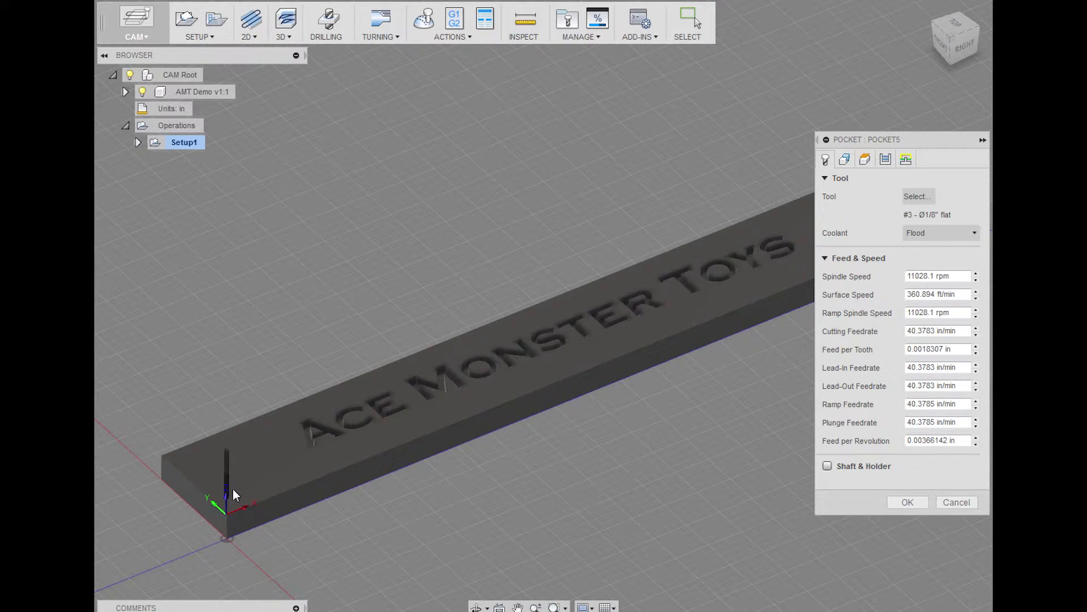
Raise Pocket5's spindle speed to 16000 rpm, giving a 40.3783 in/min cutting feedrate.
middle_click_drag(607, 441, 569, 431)
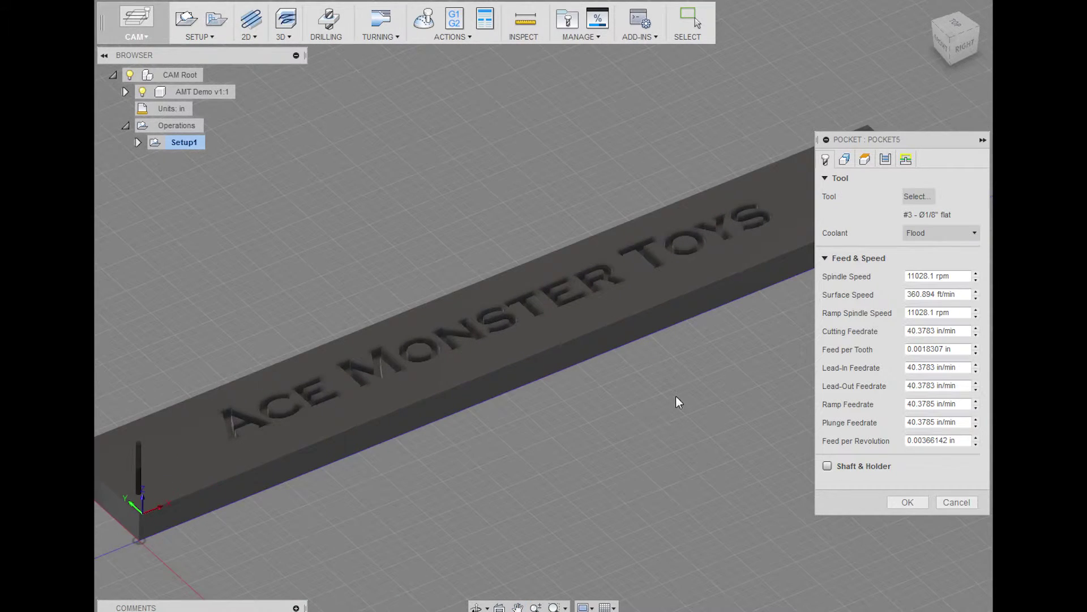
left_click(937, 276)
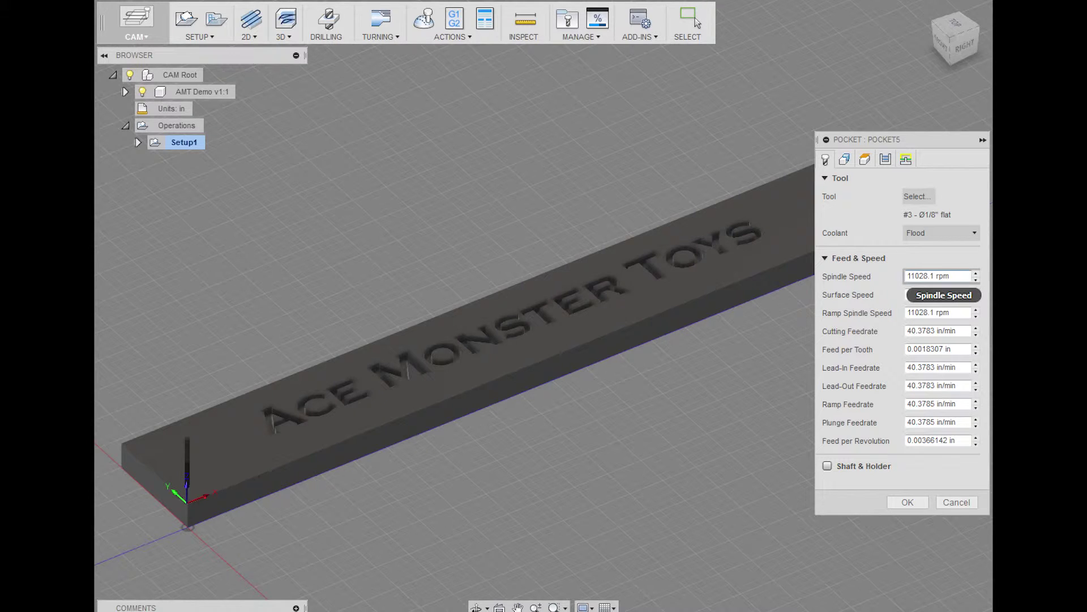
double_click(918, 276)
type("16000")
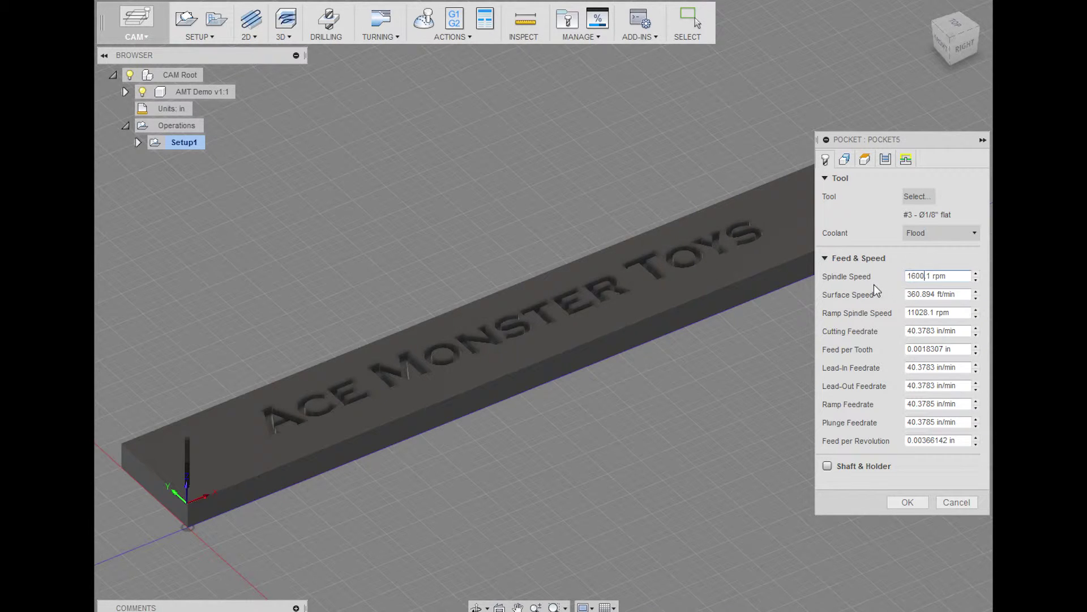
key("Delete")
key("Delete")
key("Tab")
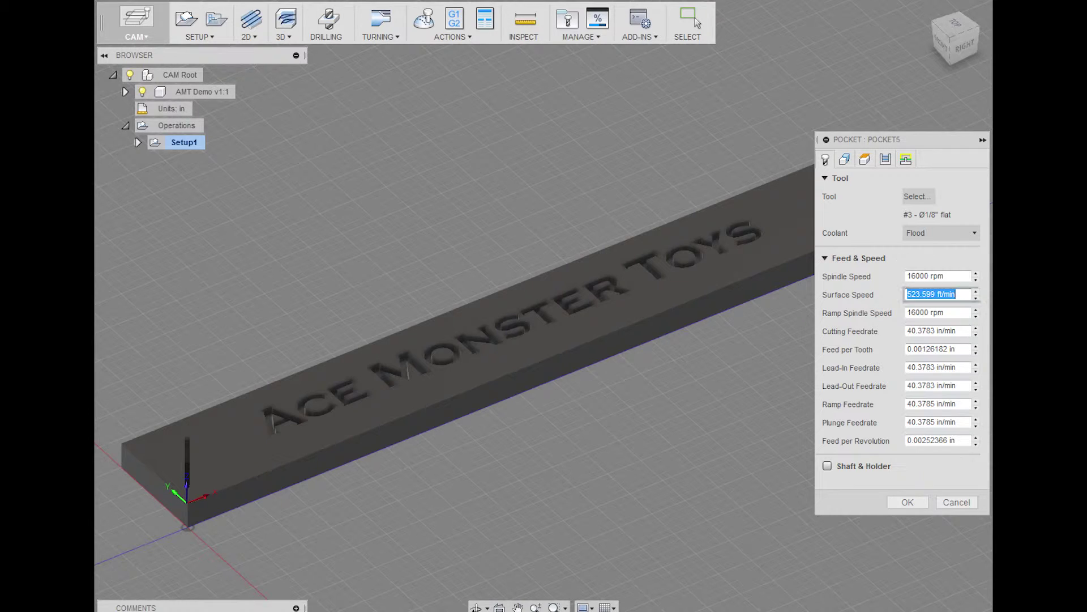
left_click(865, 161)
Orbit around the board to inspect the 0.4 in clearance, 0.2 in retract and 0 in top planes.
mouse_move(661, 432)
middle_mouse_down()
mouse_move(639, 436)
mouse_move(652, 395)
mouse_move(651, 417)
mouse_move(673, 419)
middle_mouse_up()
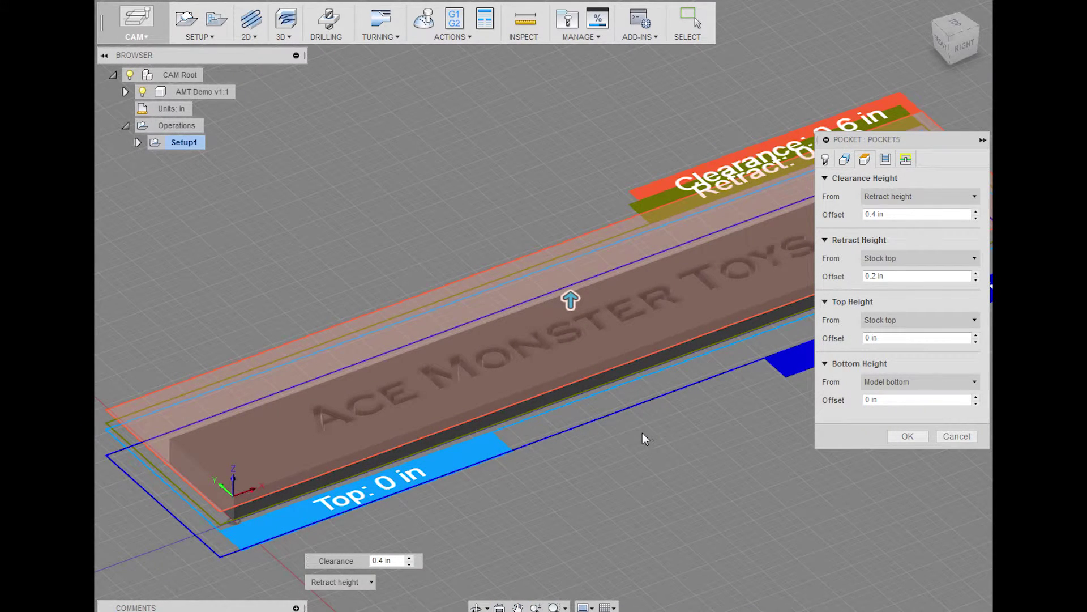
middle_click_drag(585, 393, 631, 446)
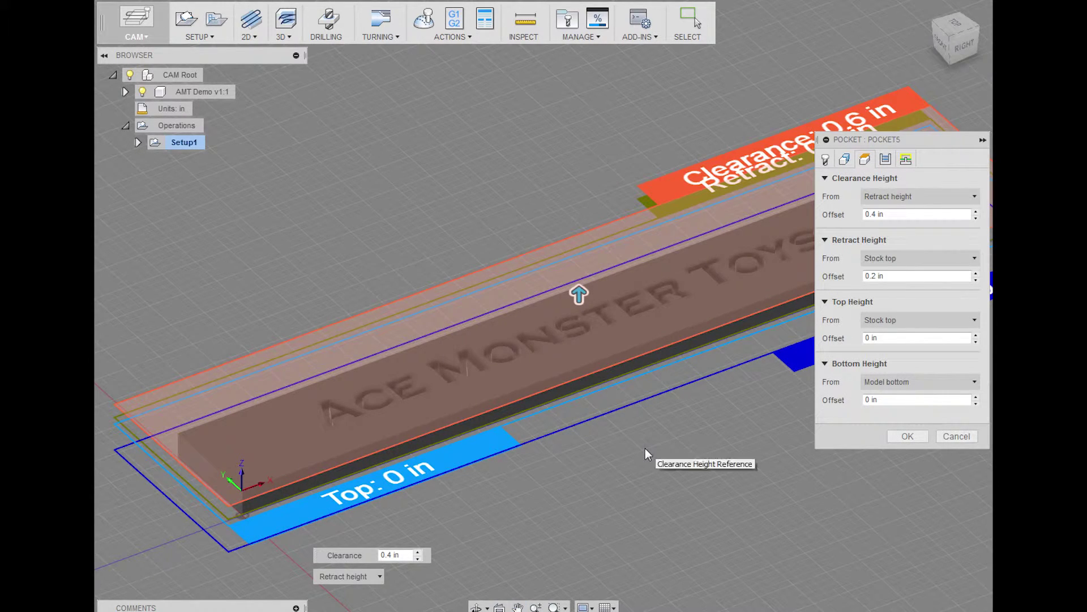
scroll(634, 444, "down", 2)
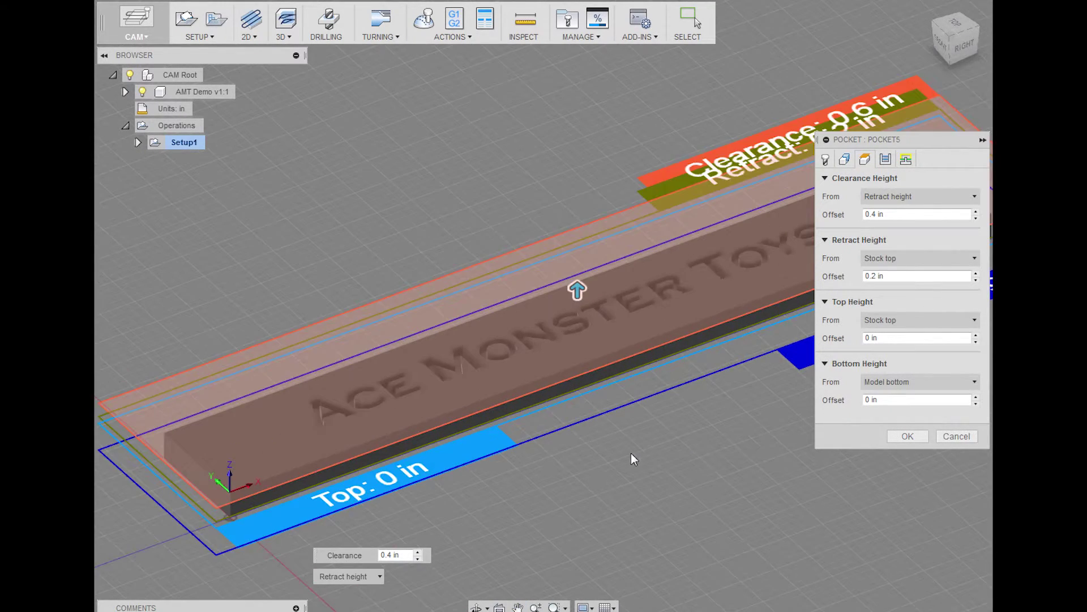
middle_click_drag(630, 453, 685, 453, "shift")
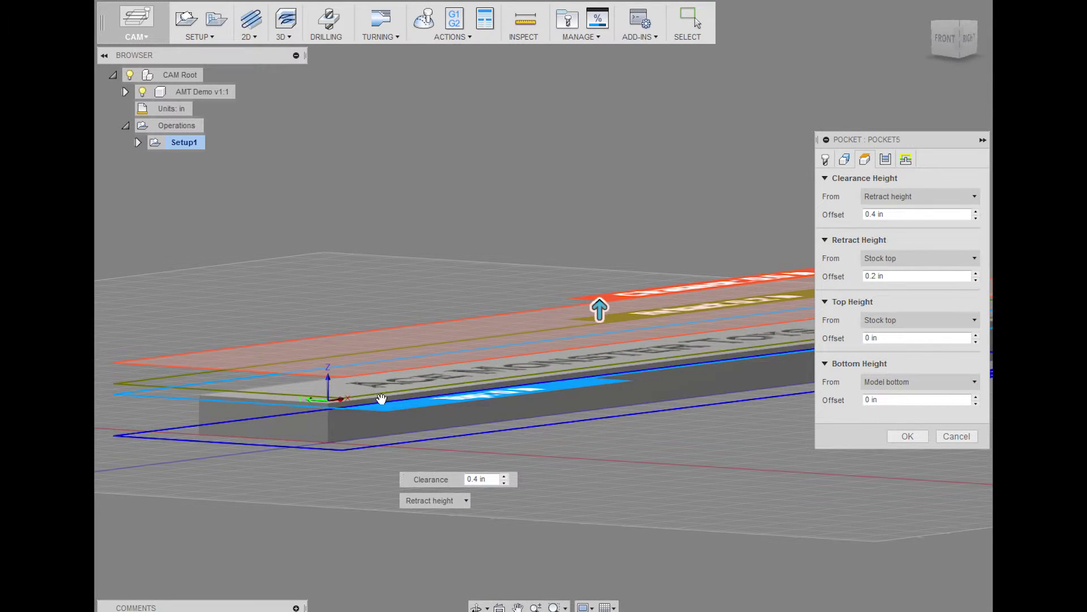
middle_click_drag(645, 457, 534, 467, "shift")
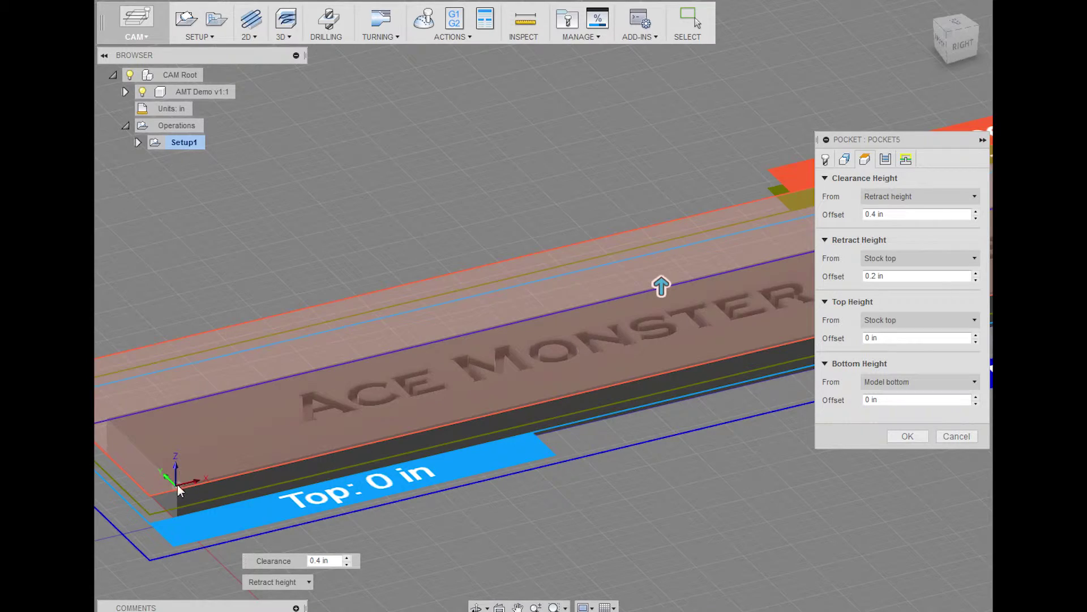
middle_click_drag(474, 458, 618, 464, "shift")
scroll(589, 492, "up", 3)
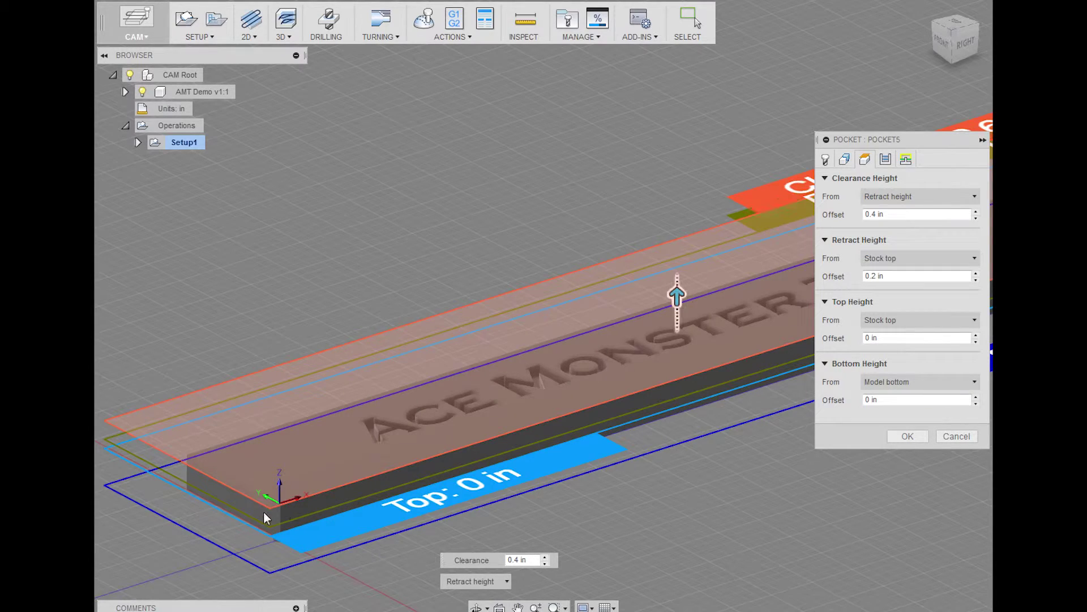
scroll(712, 448, "down", 2)
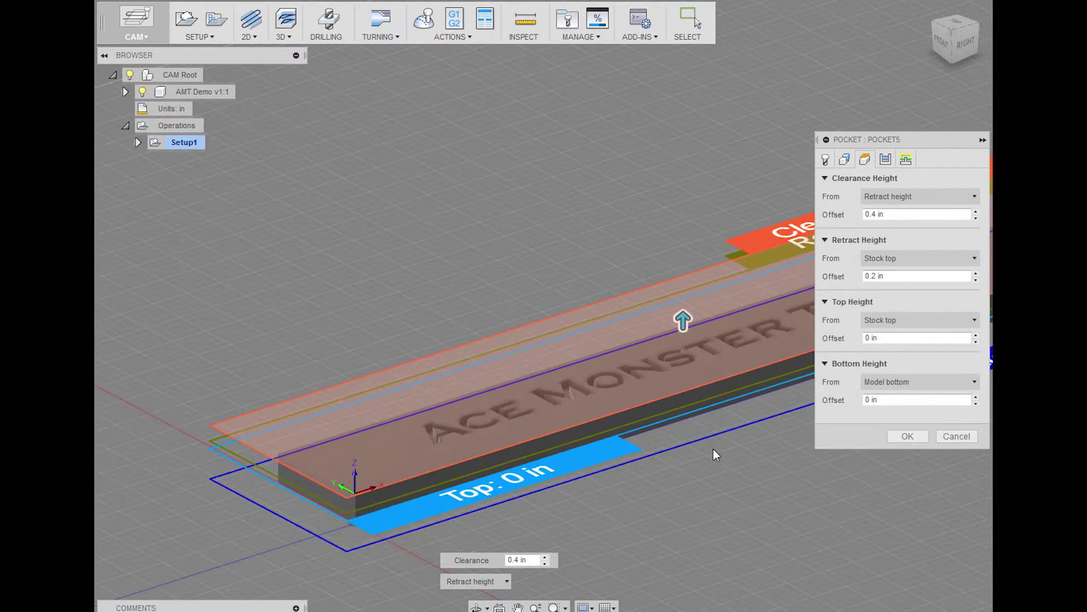
middle_click_drag(712, 448, 629, 448)
scroll(628, 448, "up", 3)
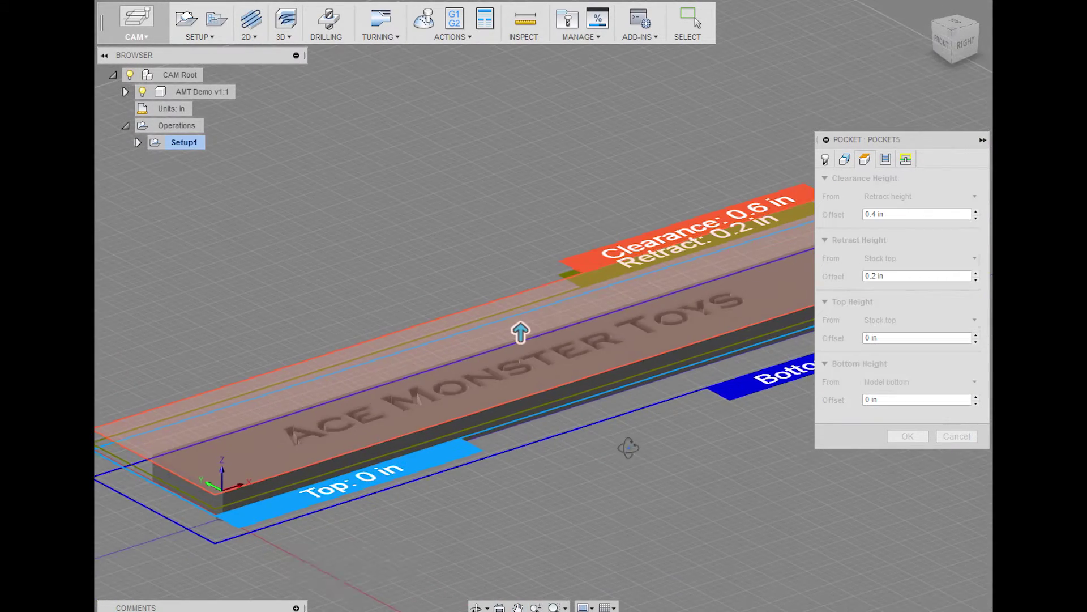
middle_click_drag(647, 453, 663, 444, "shift")
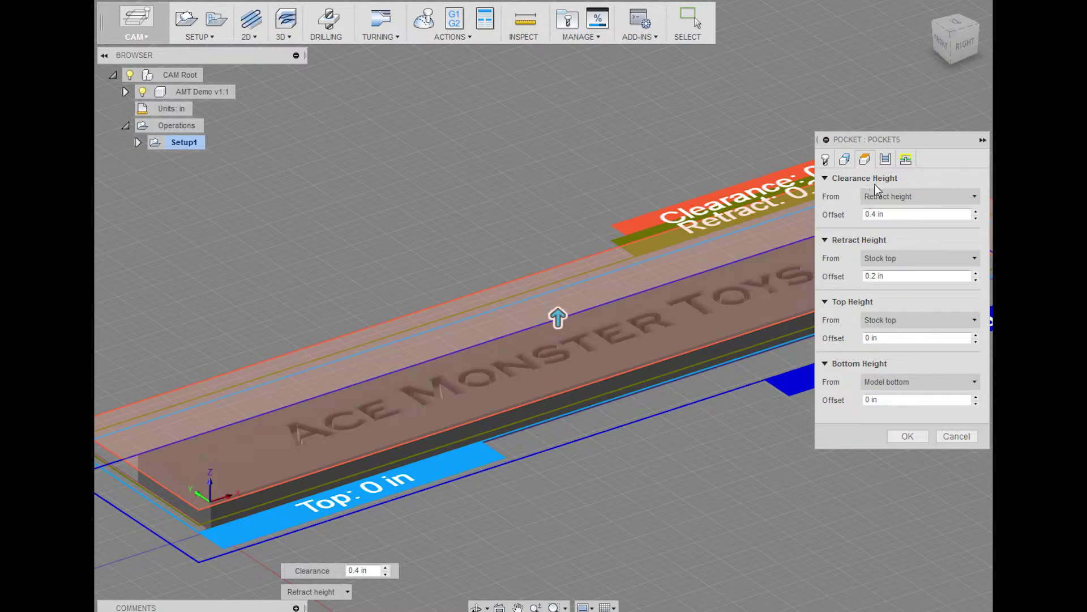
left_click(886, 159)
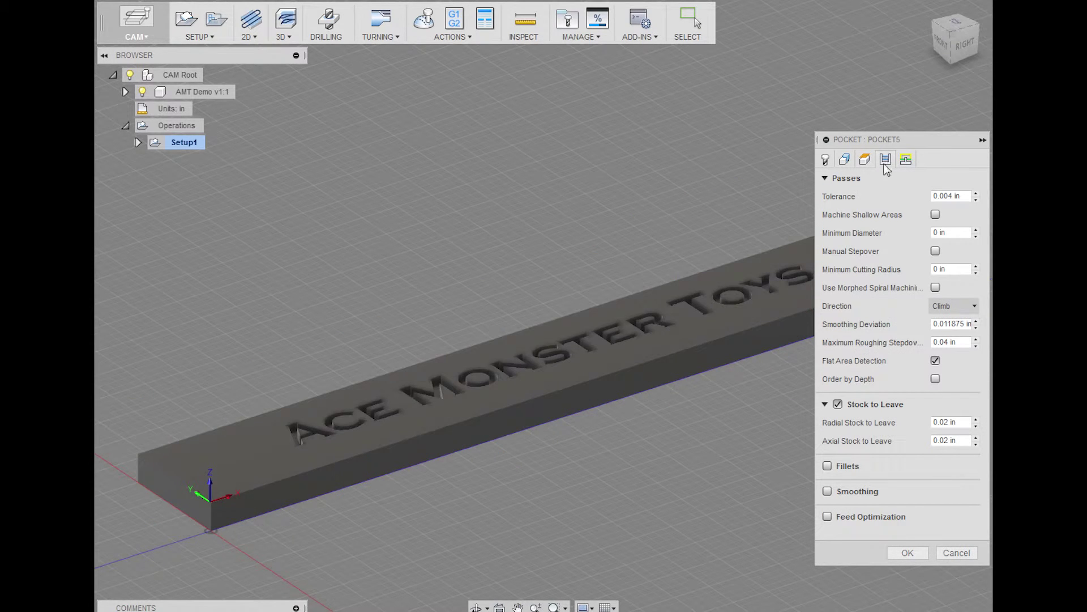
Change Maximum Roughing Stepdown from 0.04 to 0.0625 in and accept the pocket operation.
middle_click_drag(671, 386, 318, 458, "shift")
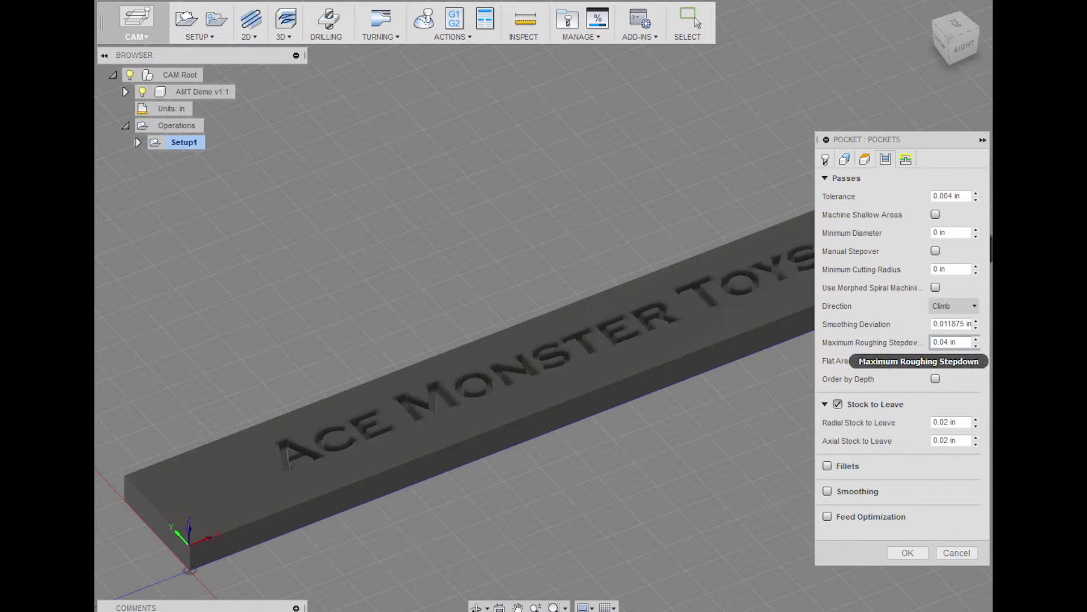
left_click(909, 345)
type("0.")
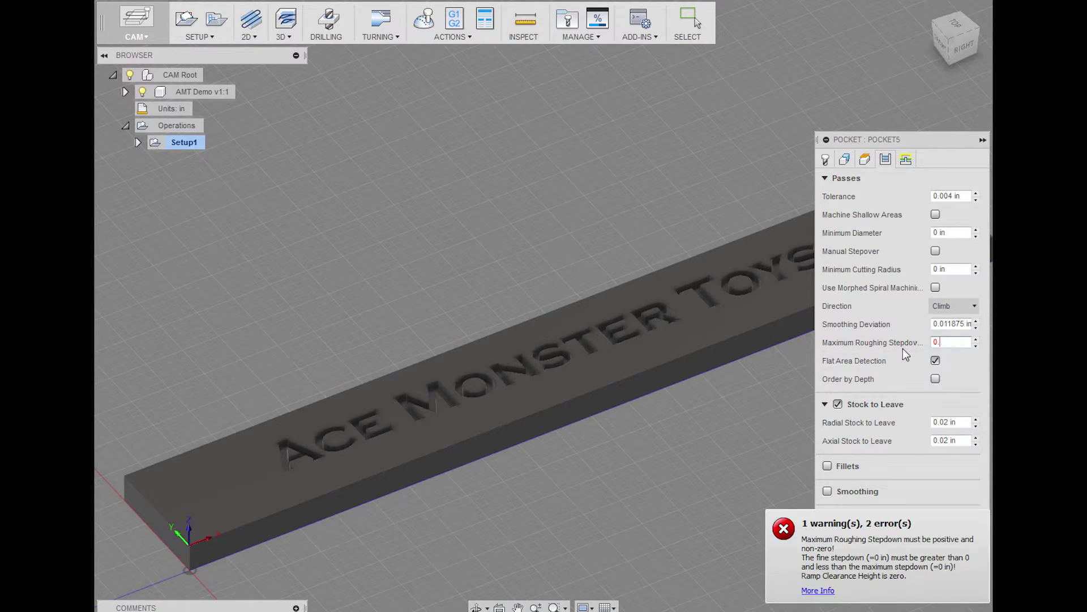
type("0625")
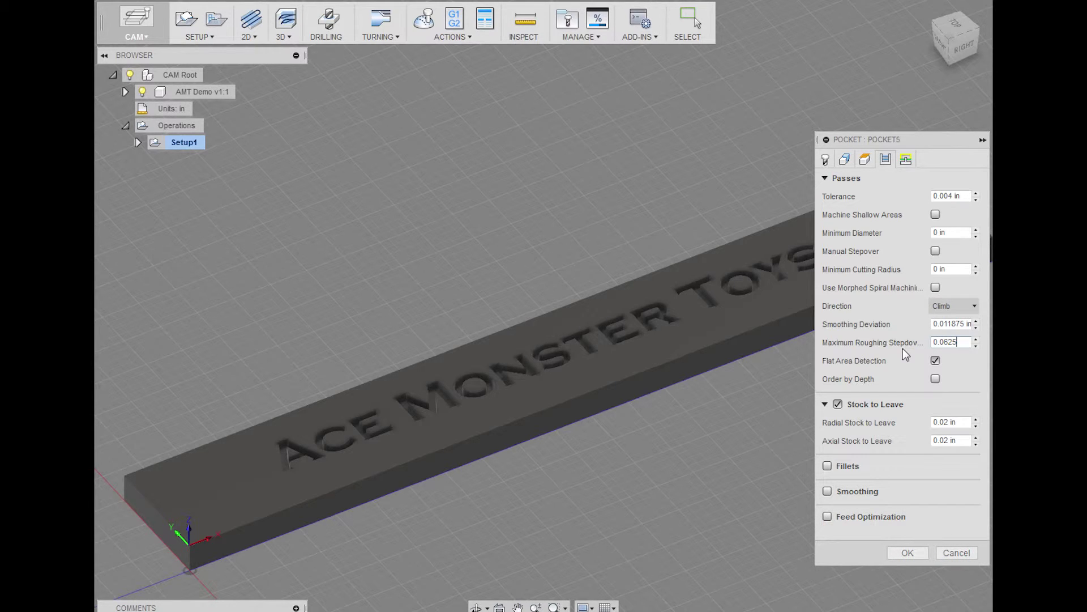
key("Tab")
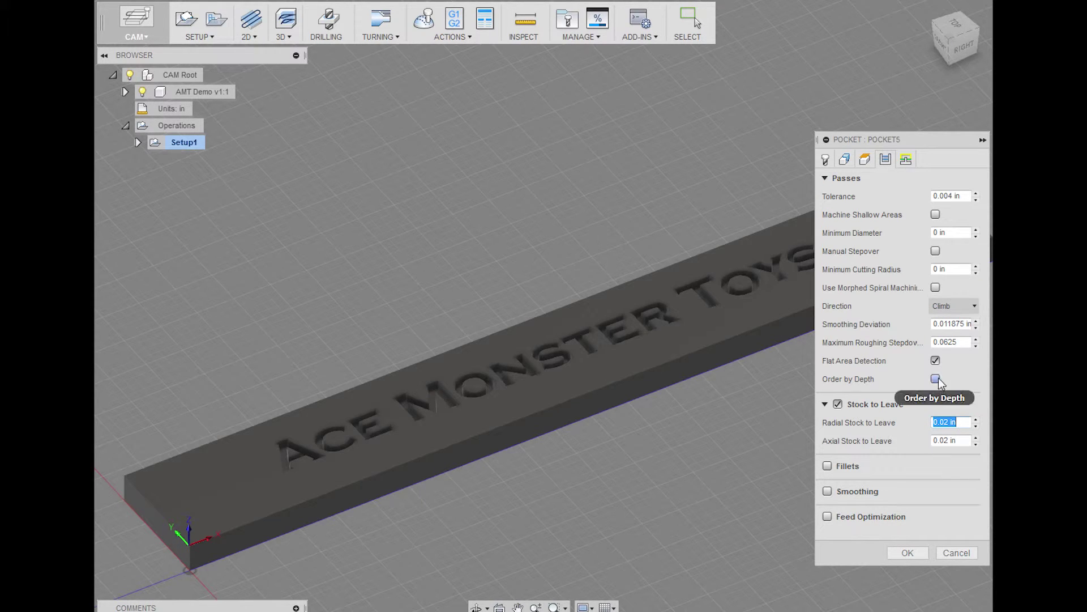
left_click(906, 553)
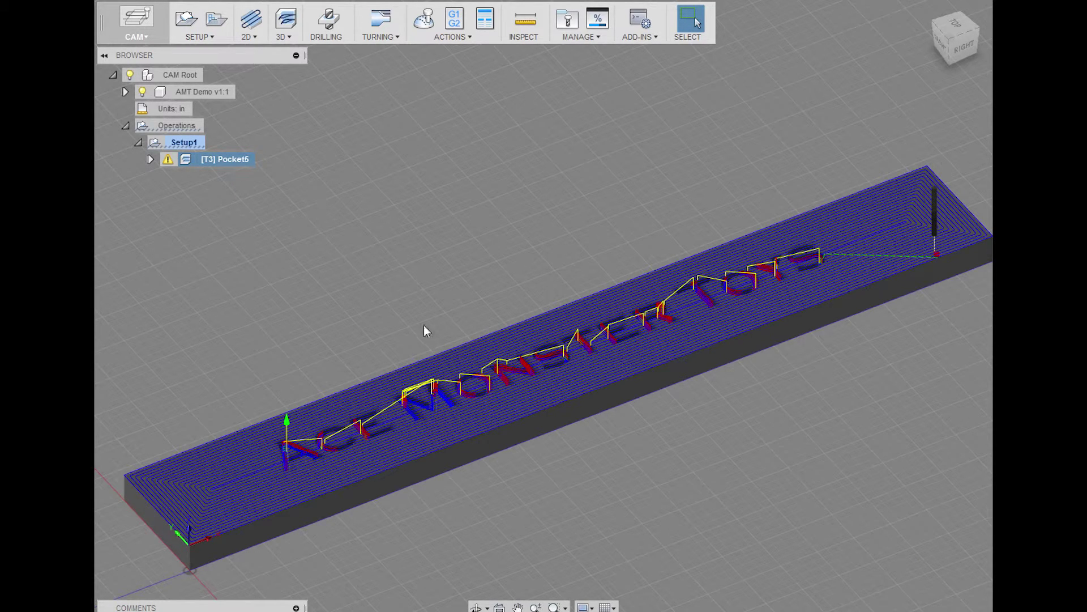
Zoom in on Pocket5's clearing toolpath across the board's top face.
scroll(608, 433, "up", 4)
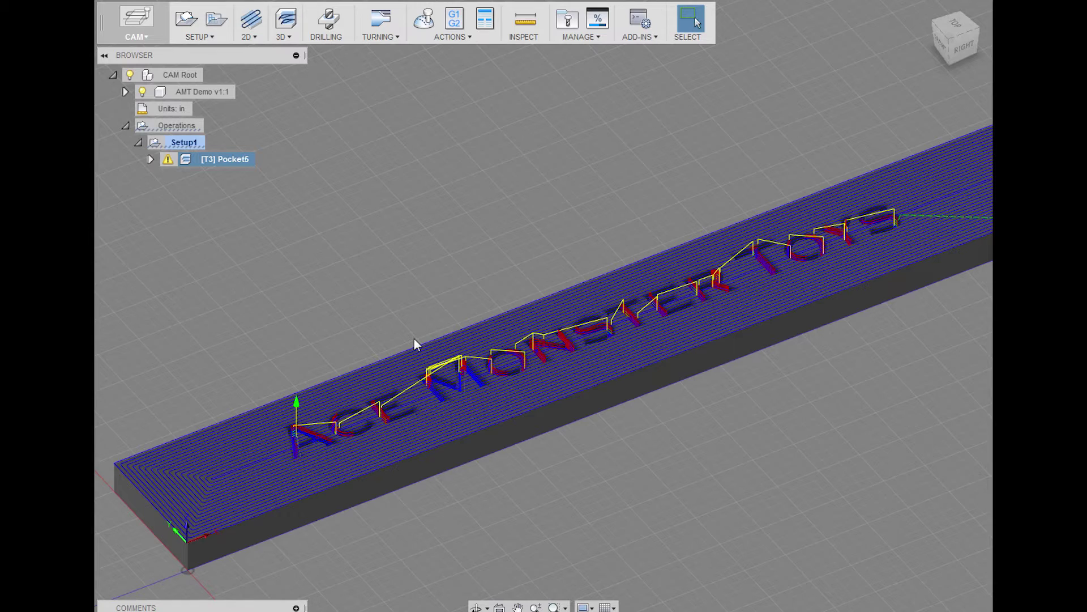
Edit Pocket5 to give its top height a -0.05 in offset and regenerate the toolpath.
right_click(227, 159)
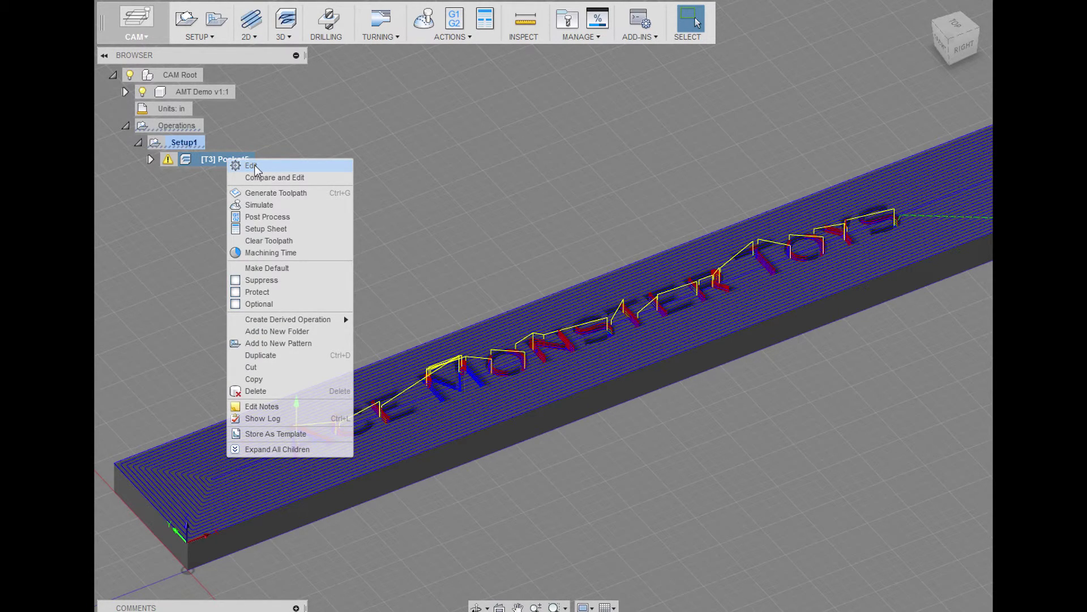
left_click(251, 166)
left_click_drag(940, 141, 901, 141)
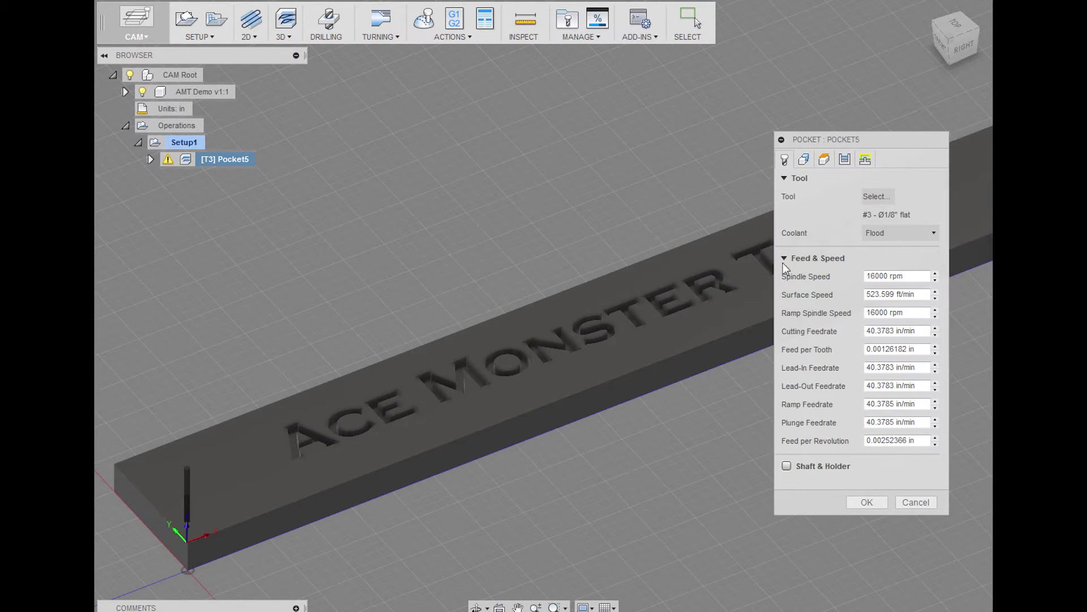
left_click(804, 160)
left_click(824, 160)
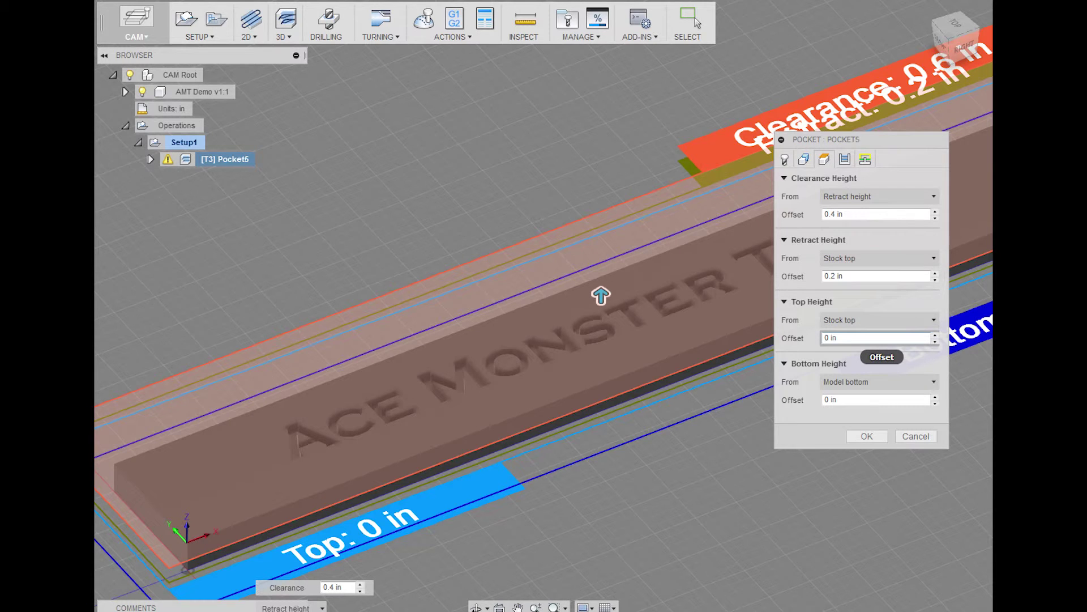
left_click(873, 338)
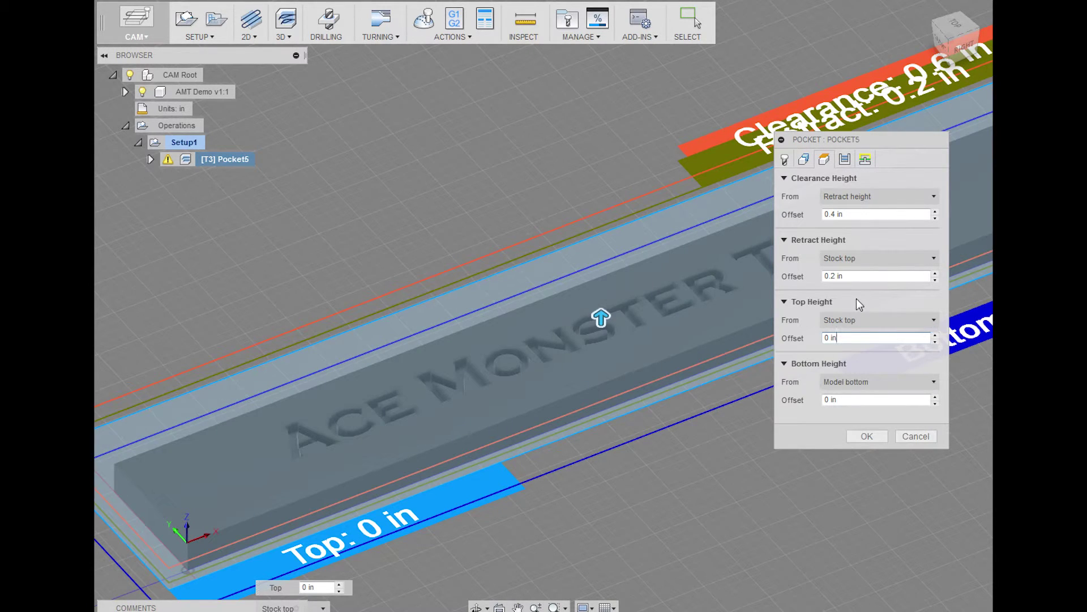
key("BackSpace")
key("BackSpace")
key("BackSpace")
key("BackSpace")
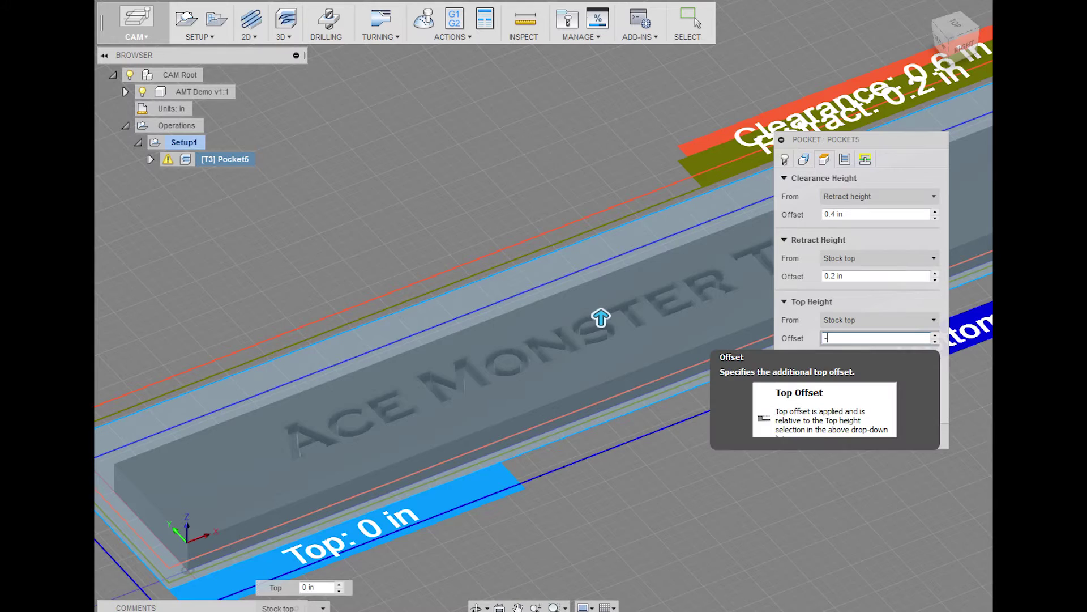
type("-.")
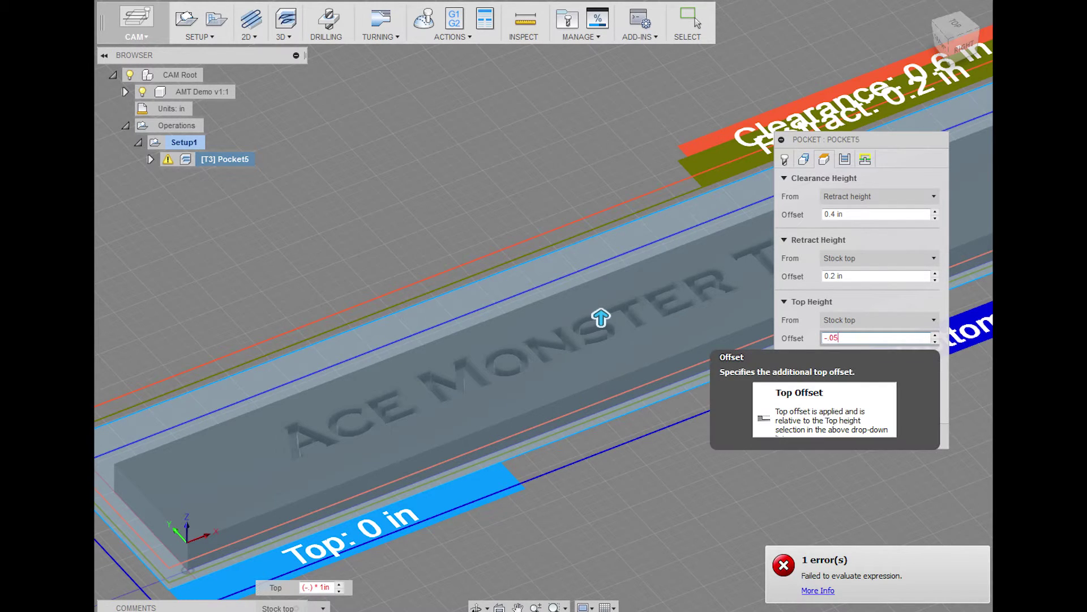
type("05")
key("Tab")
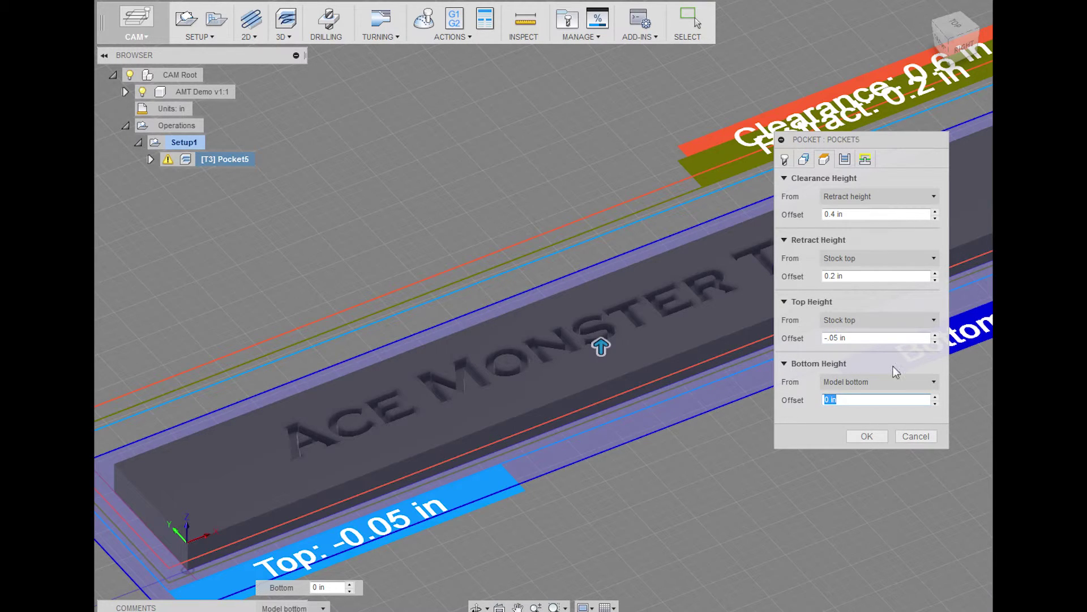
left_click(867, 436)
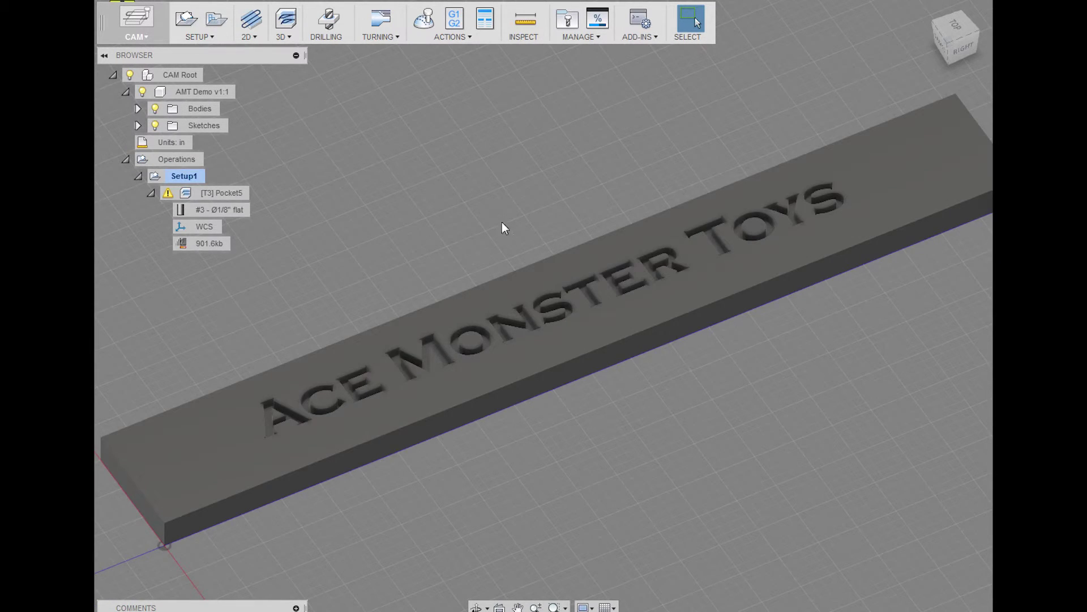
Simulate Pocket5 with toolpath lines hidden, zooming in on the machined lettering.
right_click(225, 194)
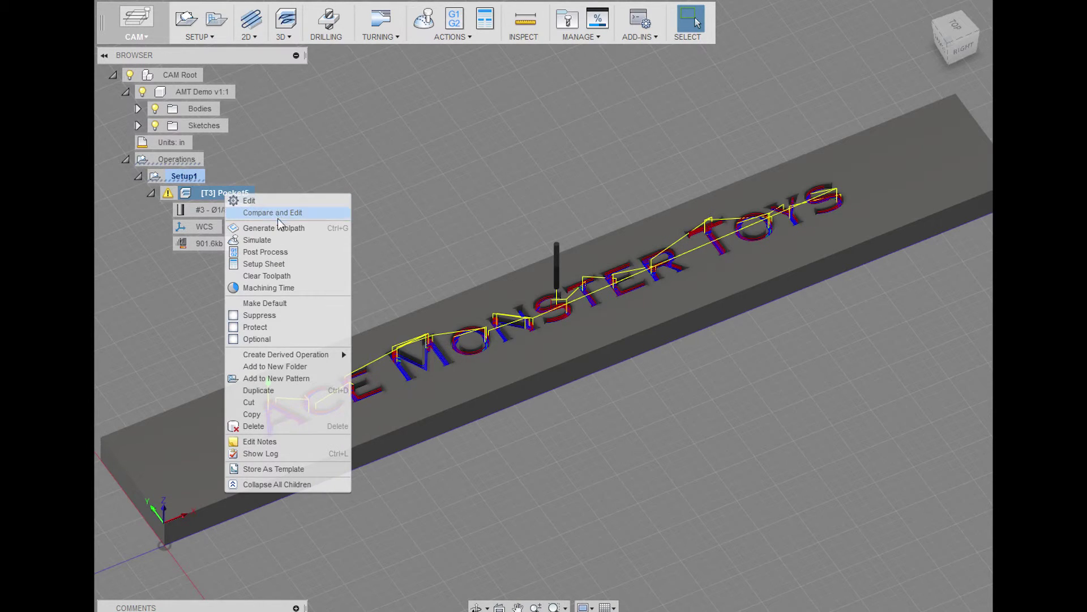
left_click(270, 240)
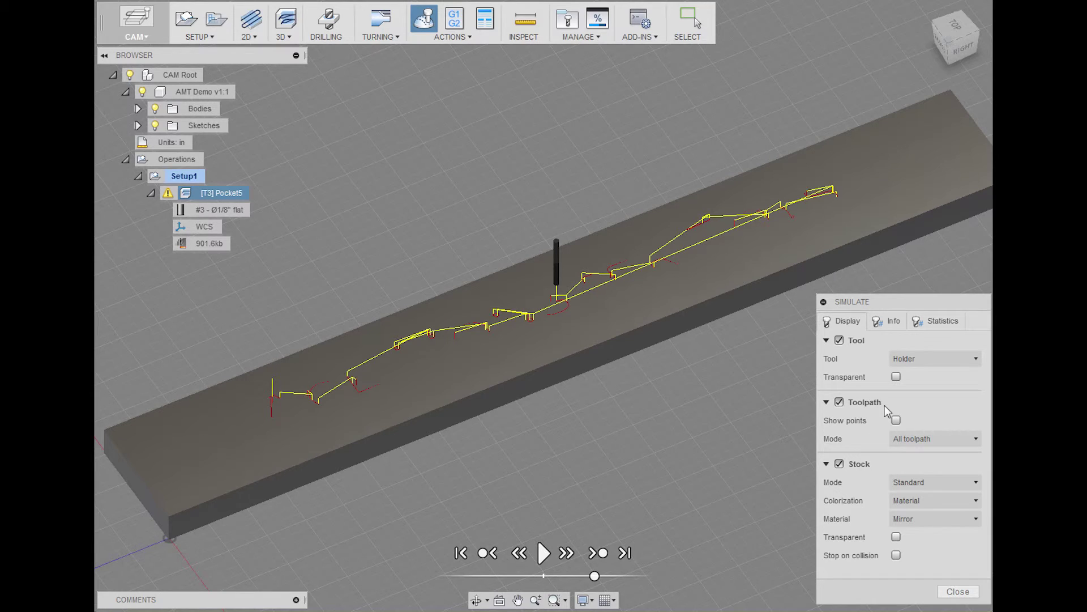
left_click(841, 402)
left_click(842, 403)
left_click(538, 556)
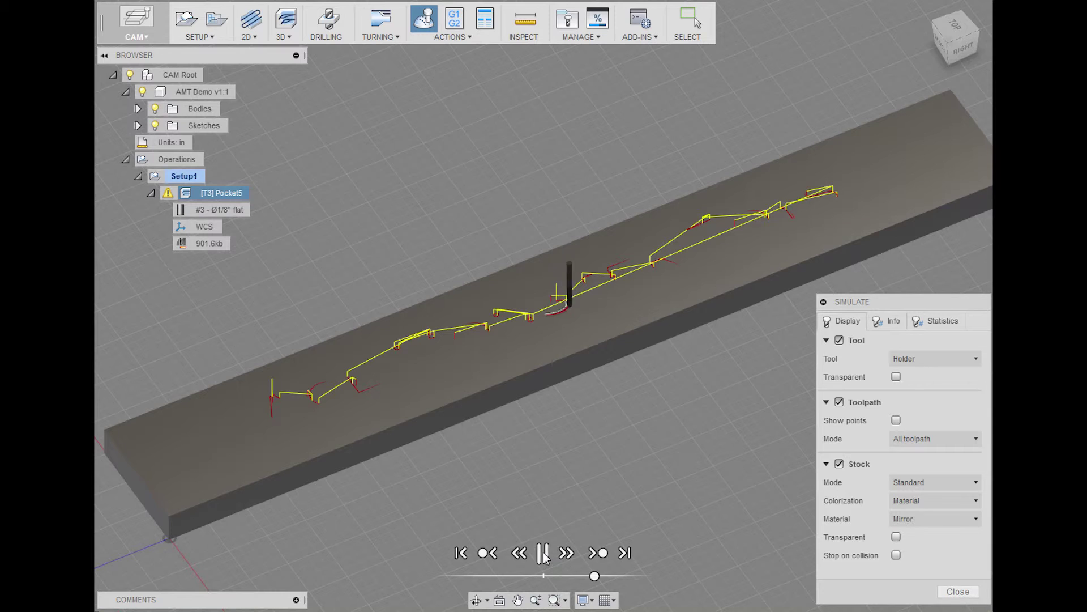
left_click(840, 402)
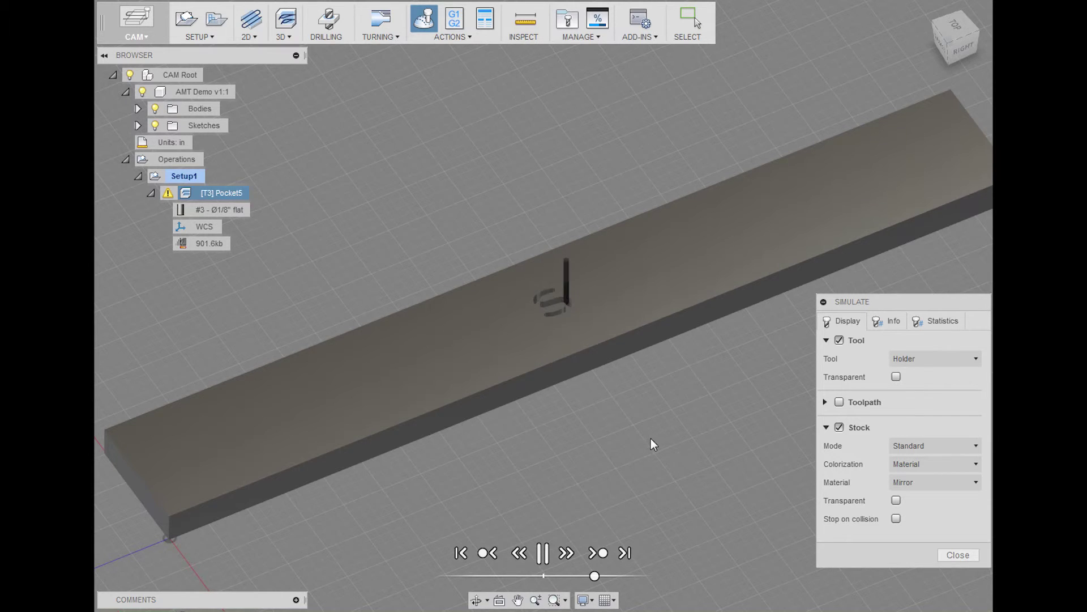
scroll(651, 438, "up", 5)
scroll(650, 439, "up", 4)
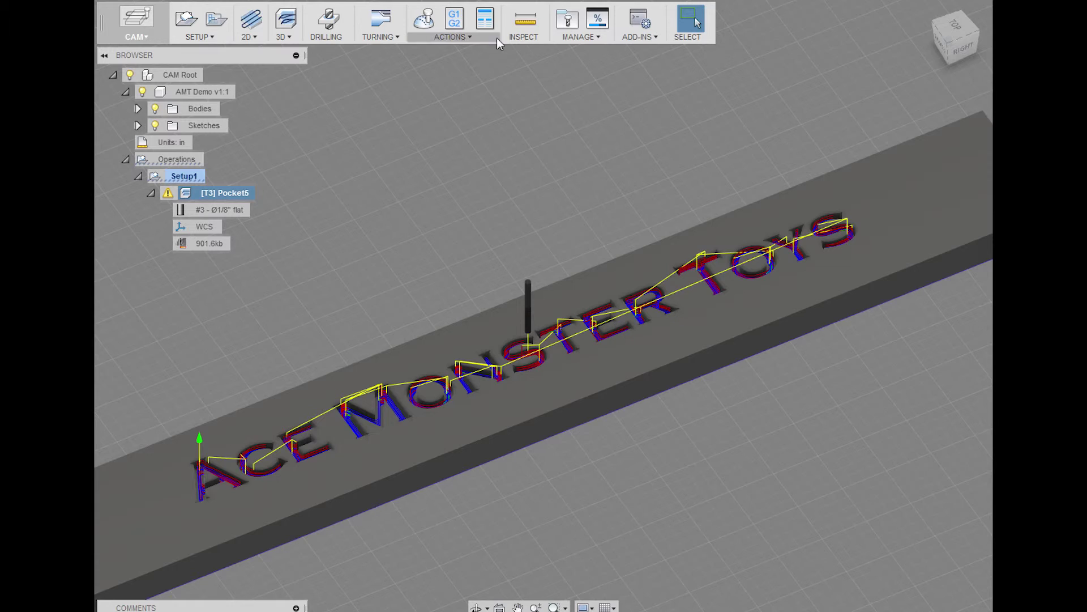
Check the Acramatic post settings, D:\temp\ output folder and program name, then open acramatic.cps.
left_click(456, 38)
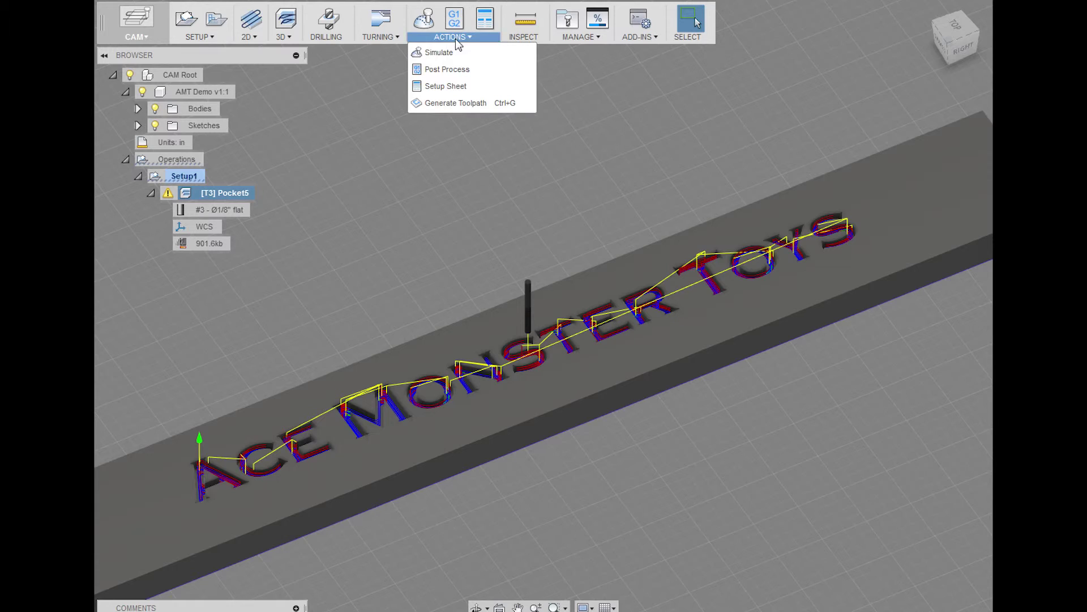
left_click(447, 69)
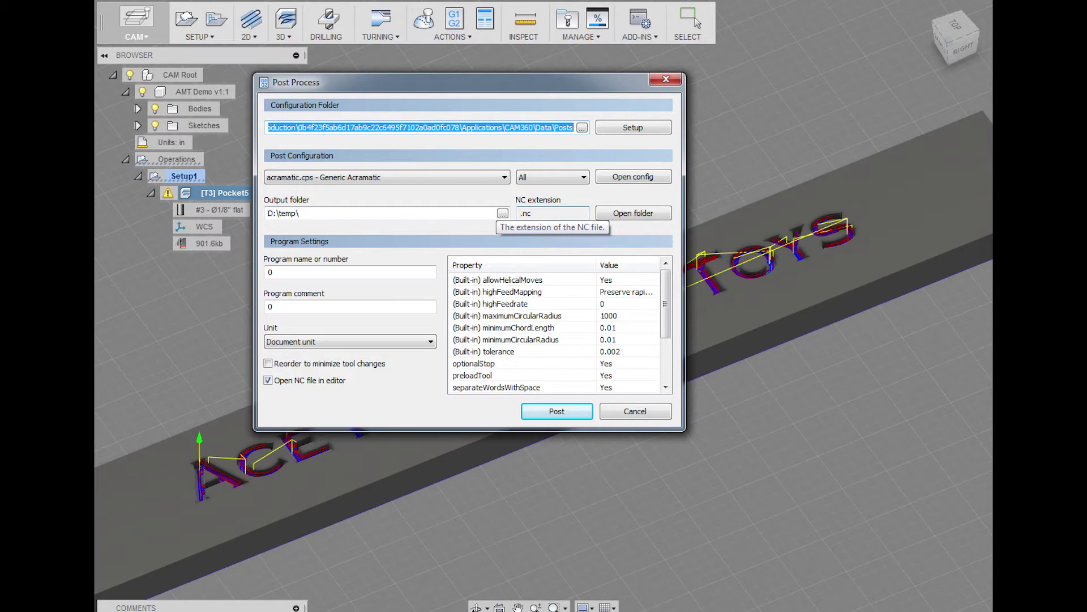
left_click(379, 213)
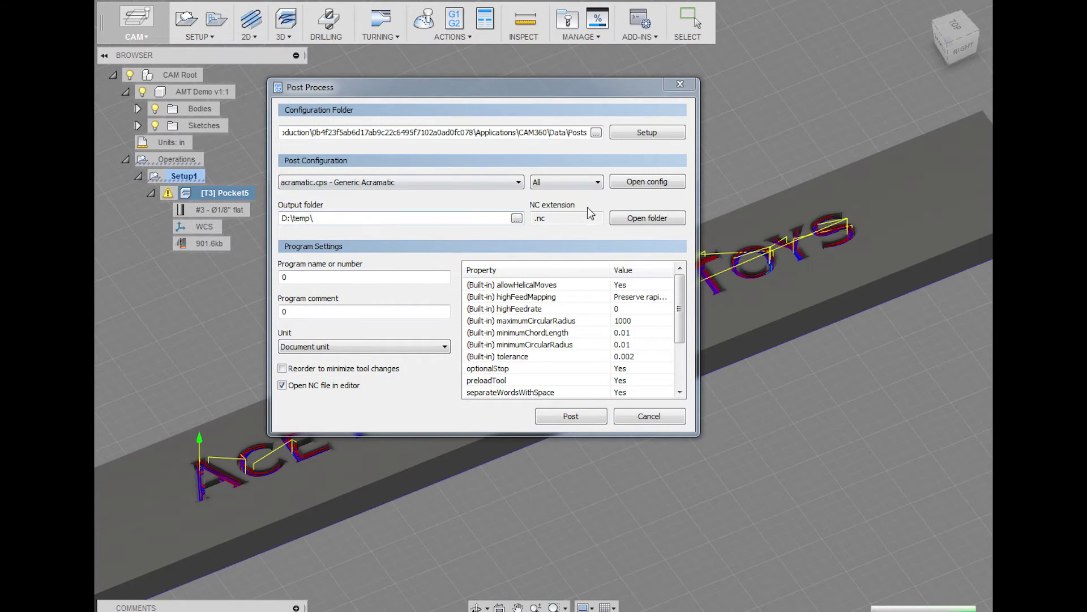
left_click(403, 277)
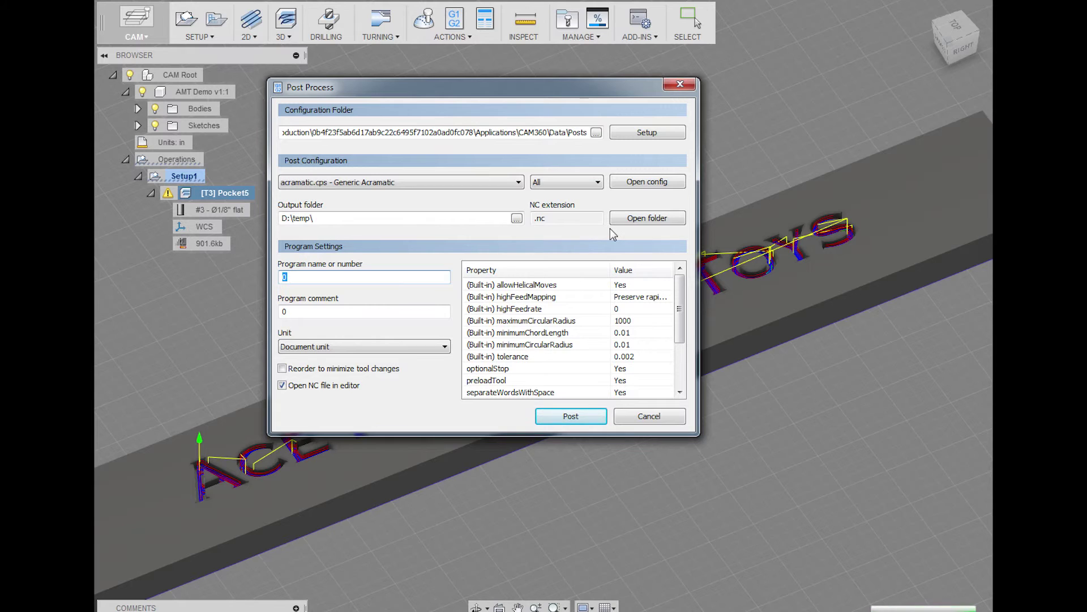
left_click(645, 182)
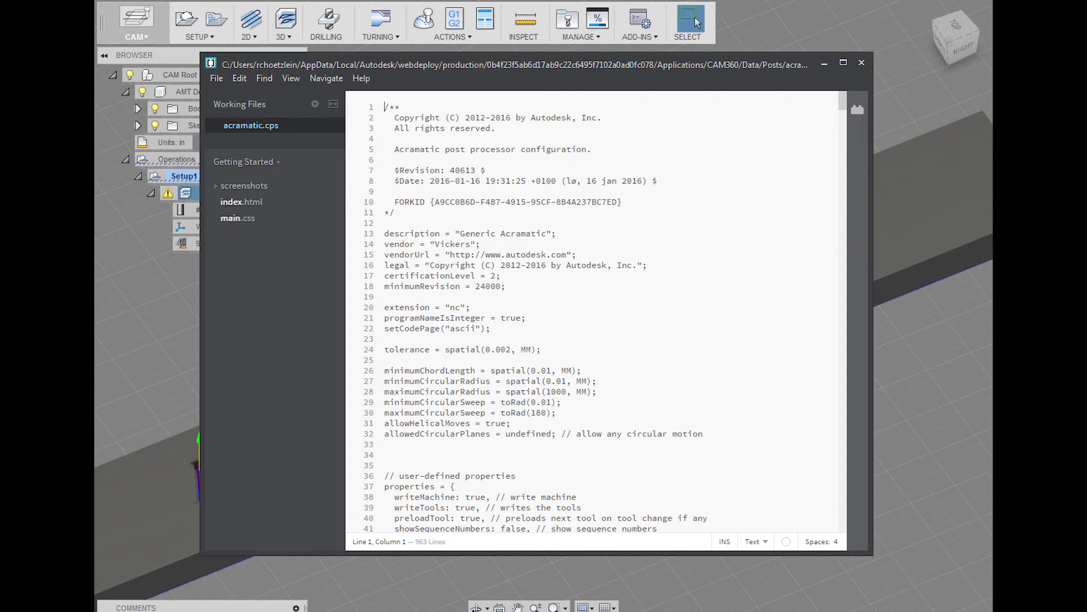
Set allowHelicalMoves to false and allowedCircularPlanes to 0 in acramatic.cps and save it.
scroll(595, 312, "down", 5)
scroll(595, 311, "up", 5)
left_click_drag(385, 423, 450, 423)
double_click(495, 423)
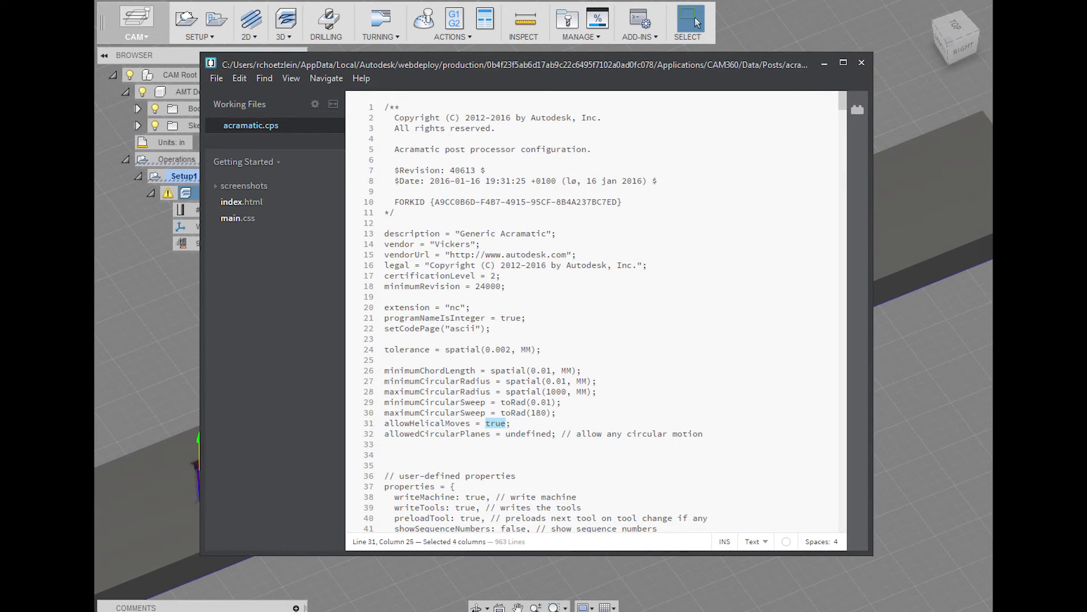
type("false")
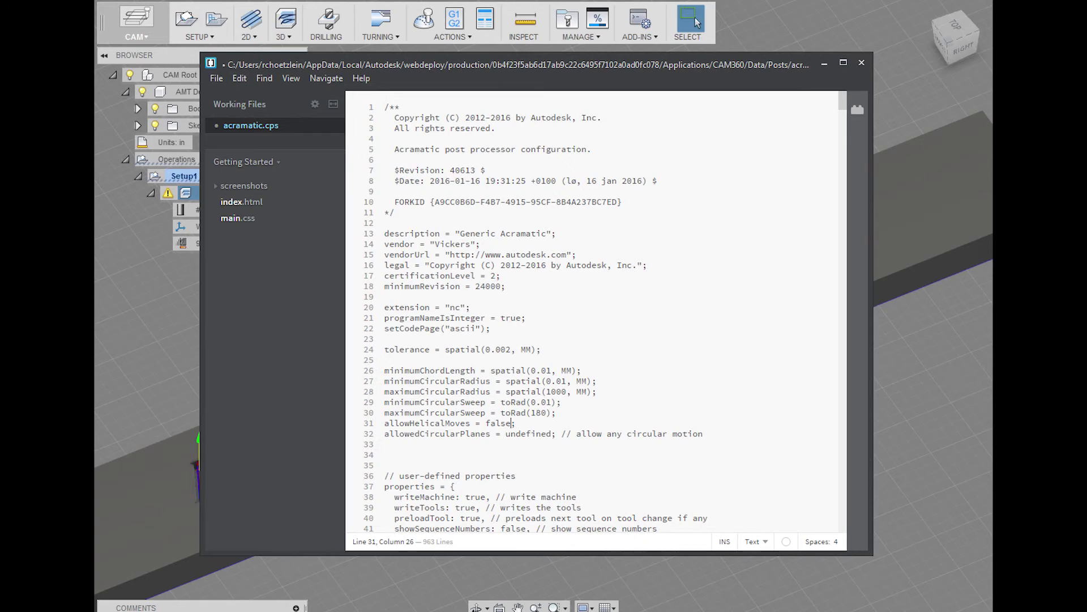
left_click_drag(390, 434, 553, 434)
type("0")
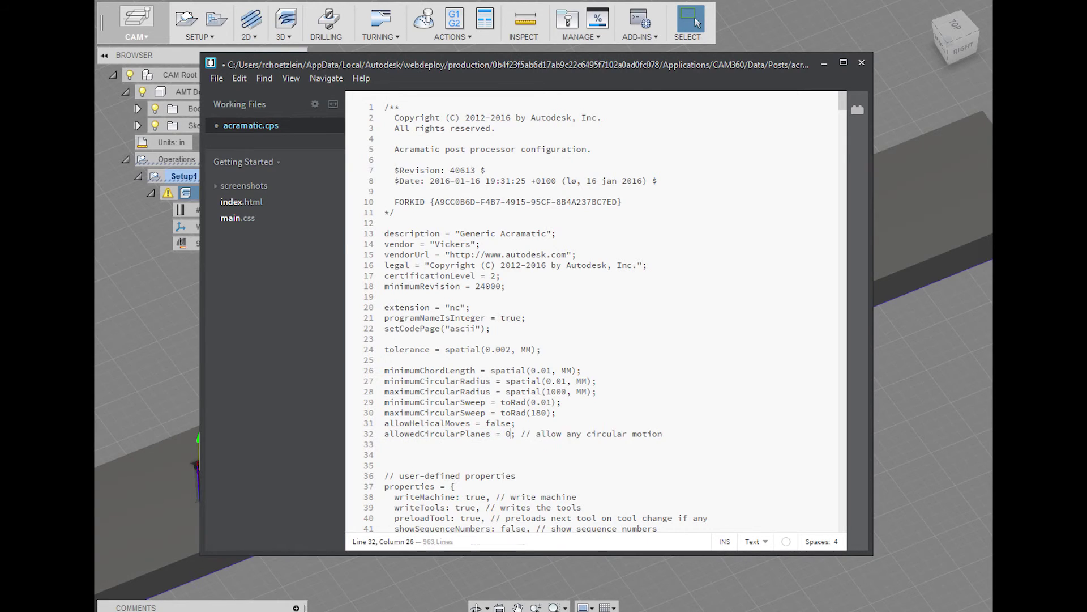
key("Down")
key("Down")
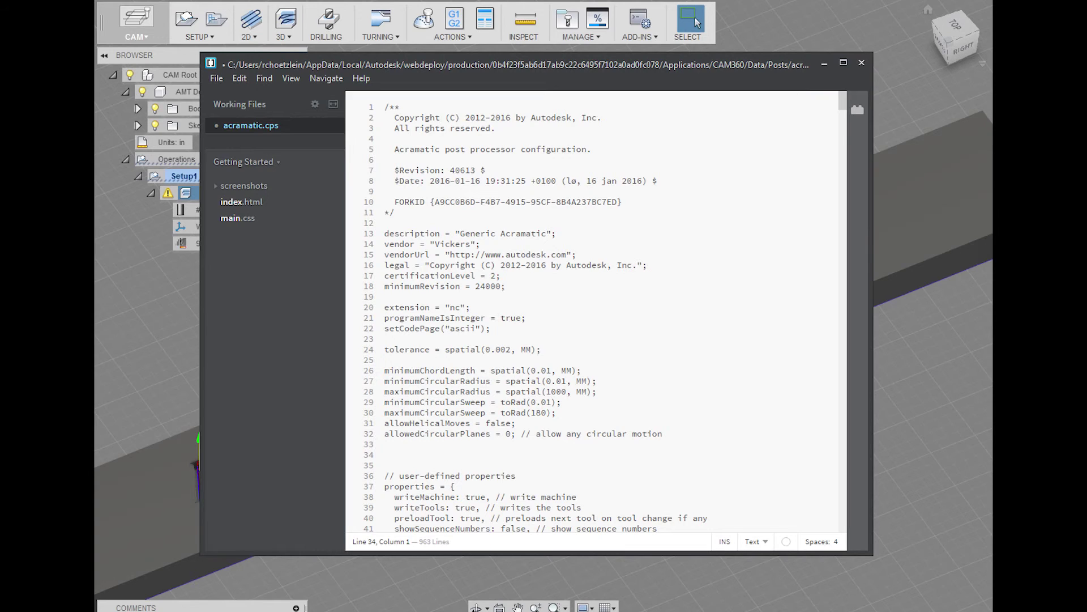
key("ctrl+s")
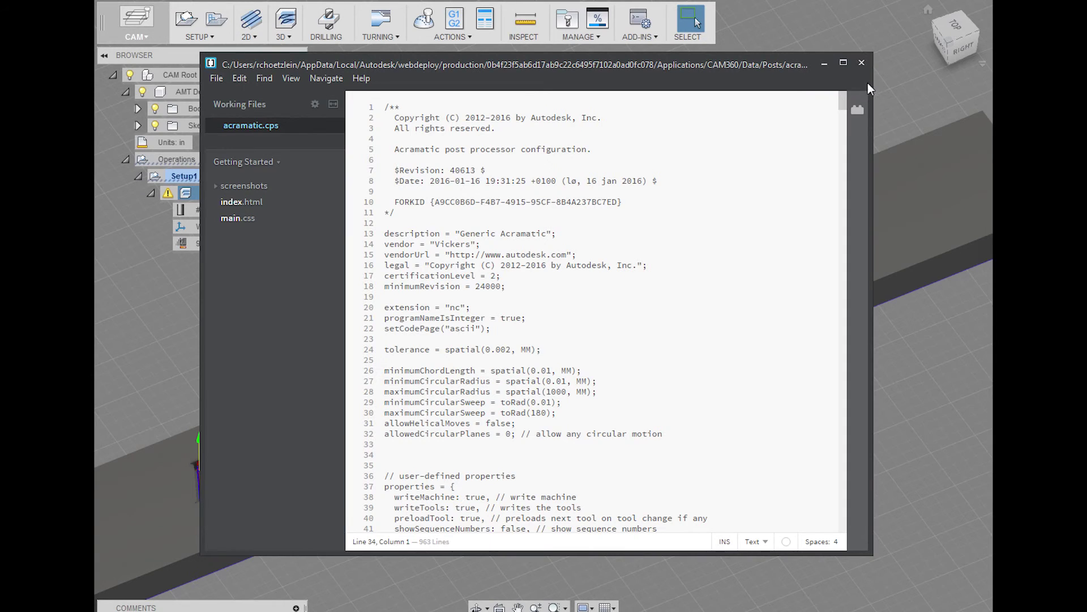
Post the Pocket5 toolpath in inches with 0.001 tolerance, saving it as 0.nc in D:\temp.
left_click(861, 63)
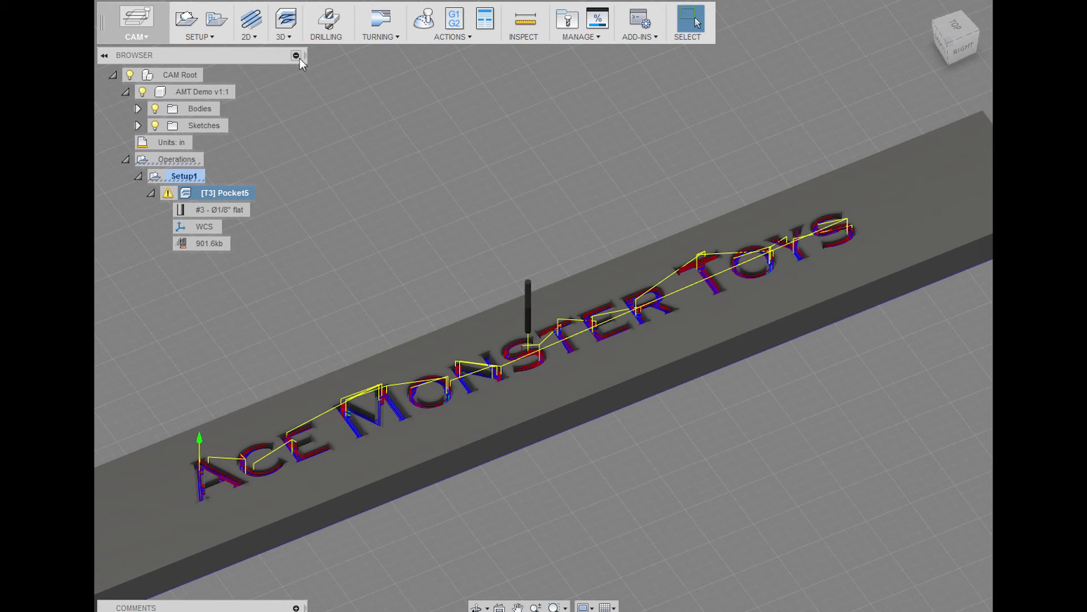
left_click(453, 36)
left_click(455, 67)
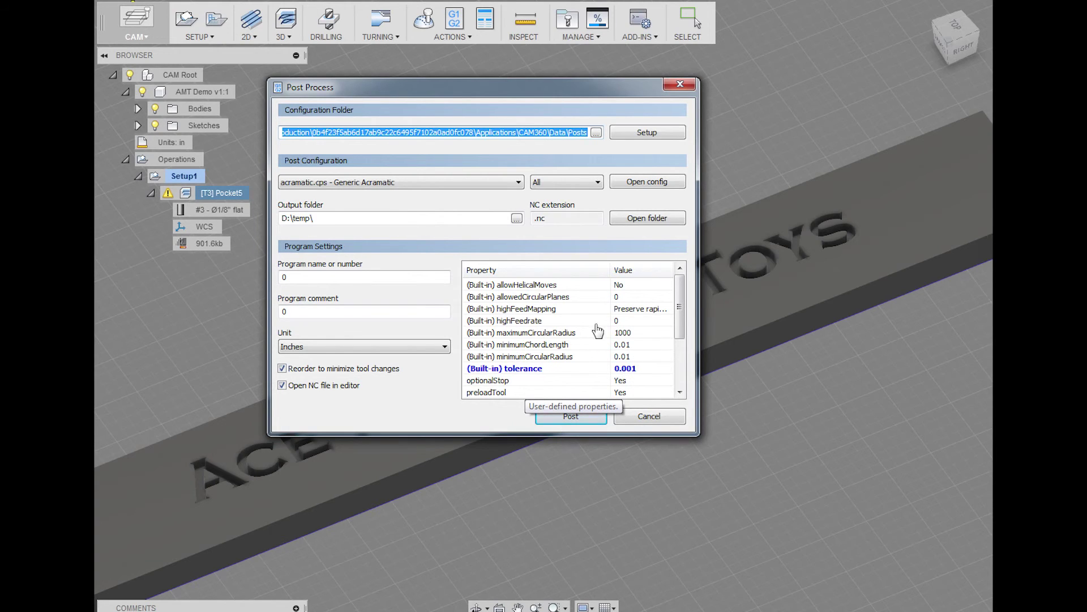
left_click(580, 420)
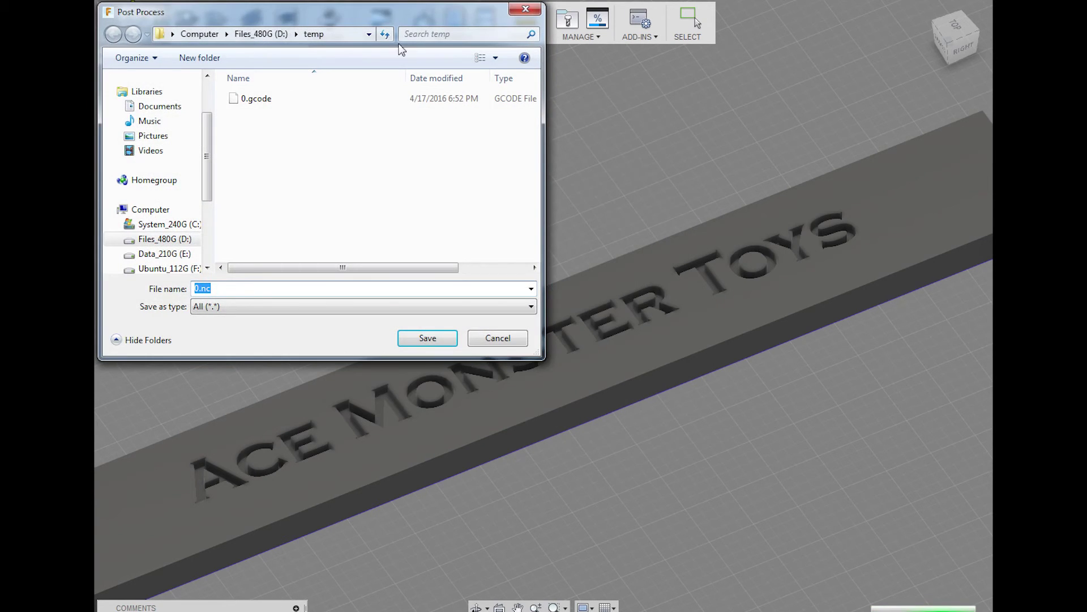
left_click_drag(404, 18, 560, 50)
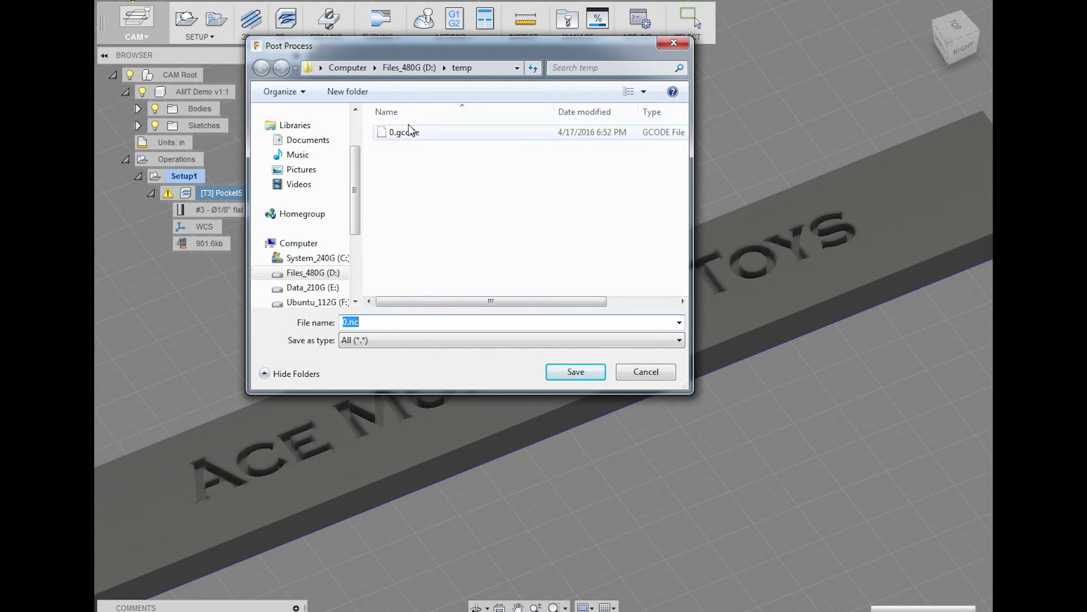
left_click(374, 322)
left_click(576, 373)
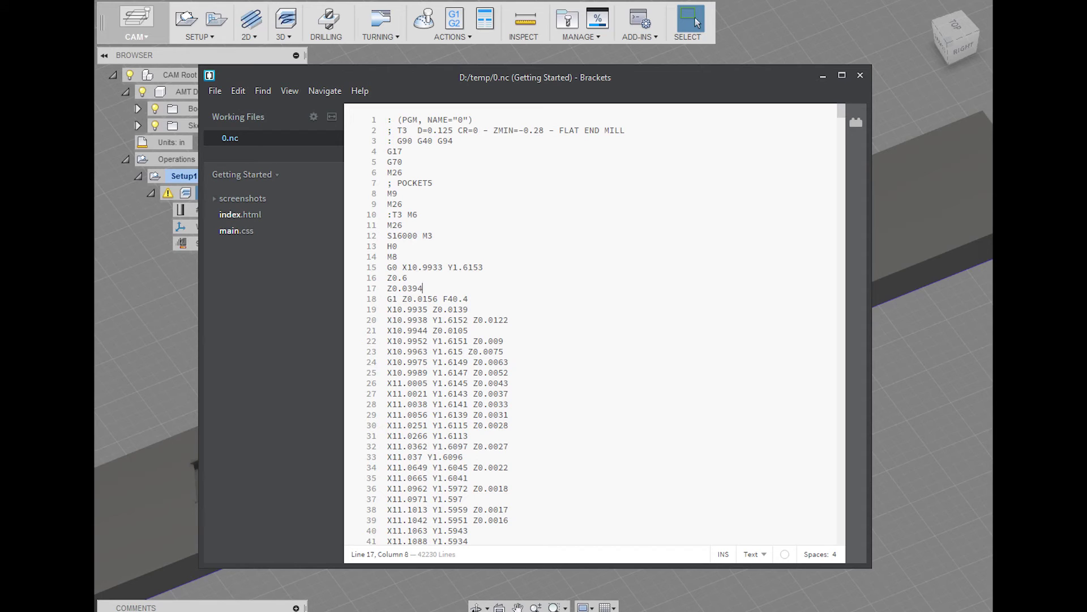
Delete 0.nc's 14 header lines and blank first line so it starts at G0 X10.9933 Y1.6153, then save.
key("shift+Up")
key("shift+Up")
key("shift+Up")
key("shift+Up")
key("shift+Up")
key("shift+Up")
key("shift+Up")
key("shift+Up")
key("shift+Up")
key("shift+Up")
key("shift+Up")
key("shift+Up")
key("shift+Up")
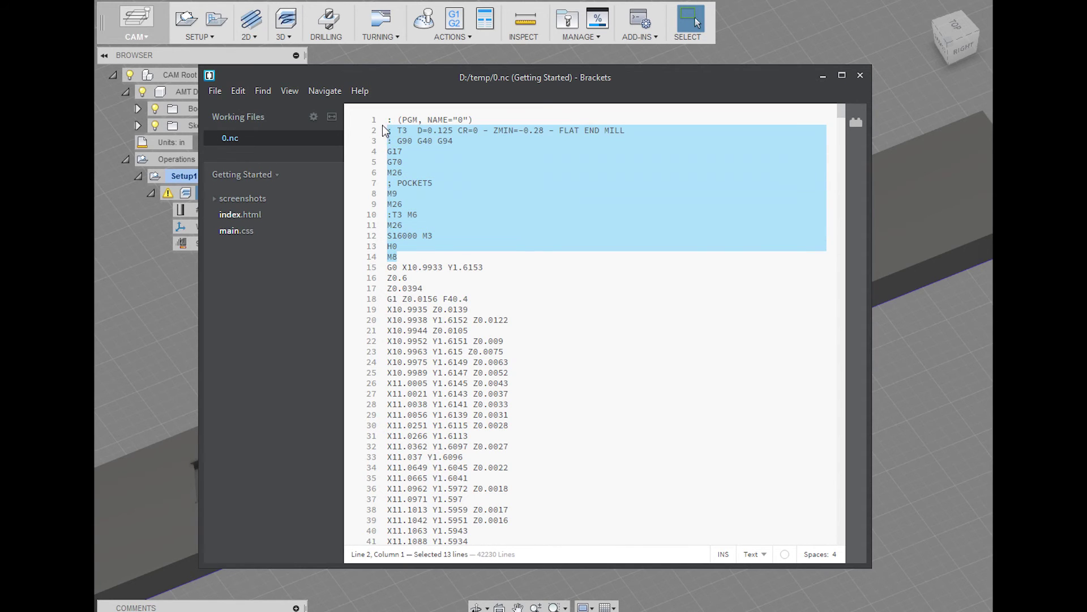
key("shift+Home")
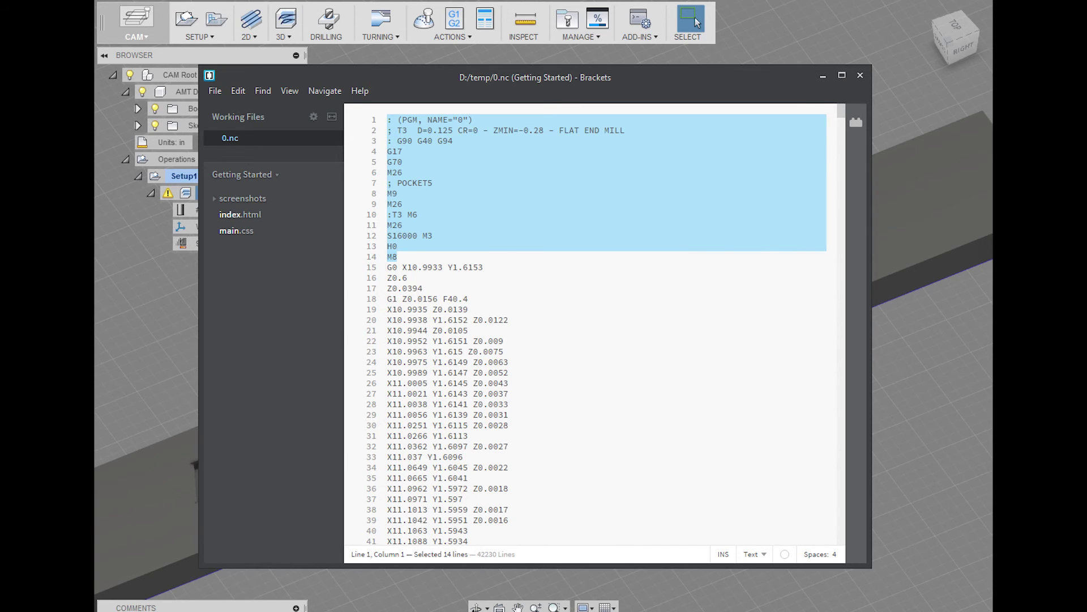
key("Delete")
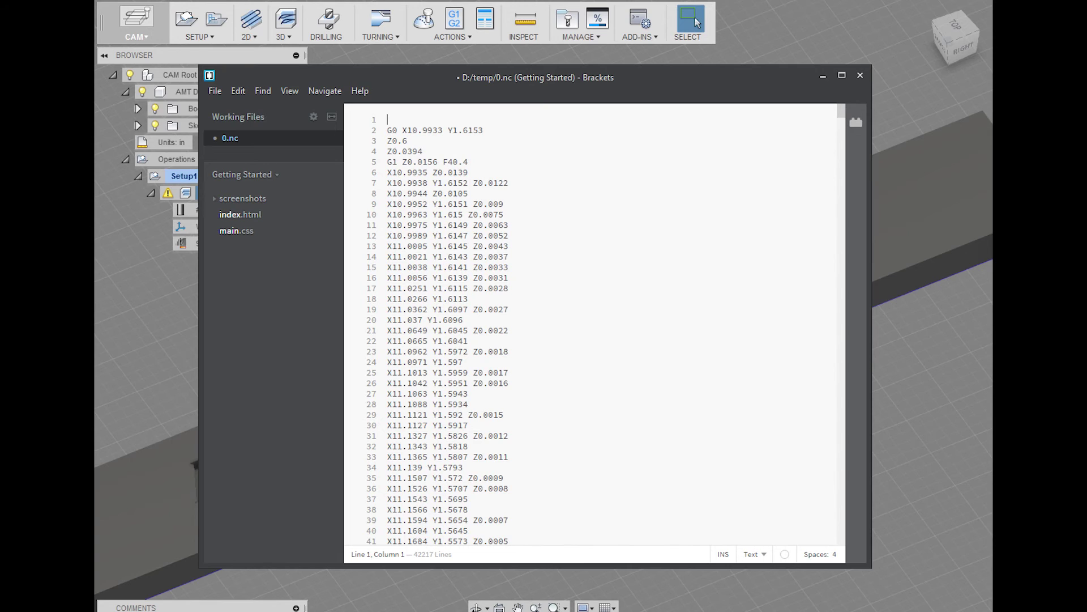
key("ctrl+s")
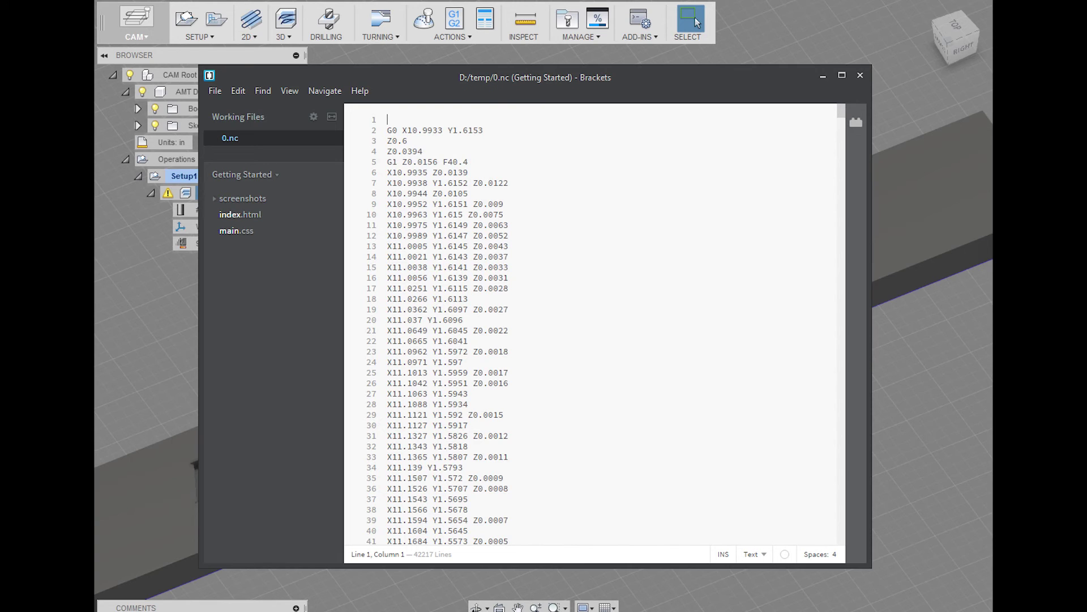
key("Delete")
key("ctrl+s")
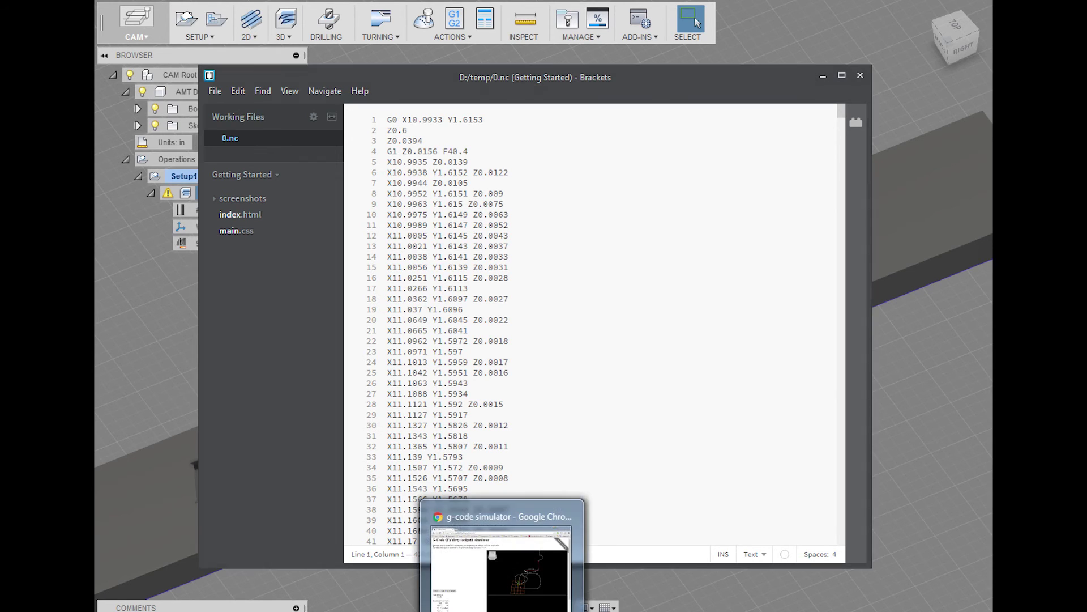
Load 0.nc into the Chrome web G-code simulator.
left_click(497, 558)
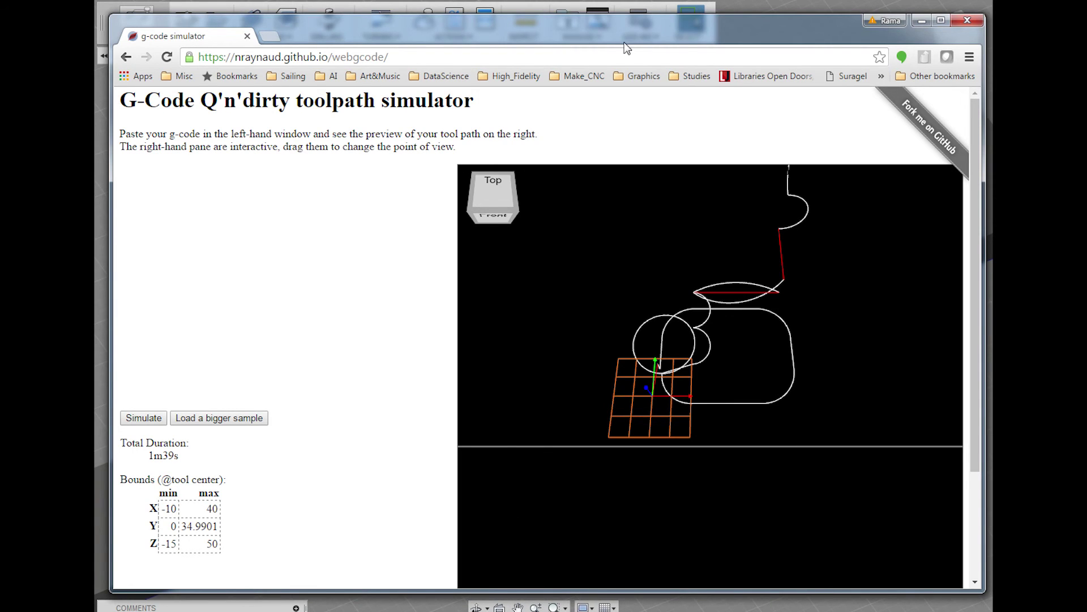
left_click_drag(620, 36, 617, 22)
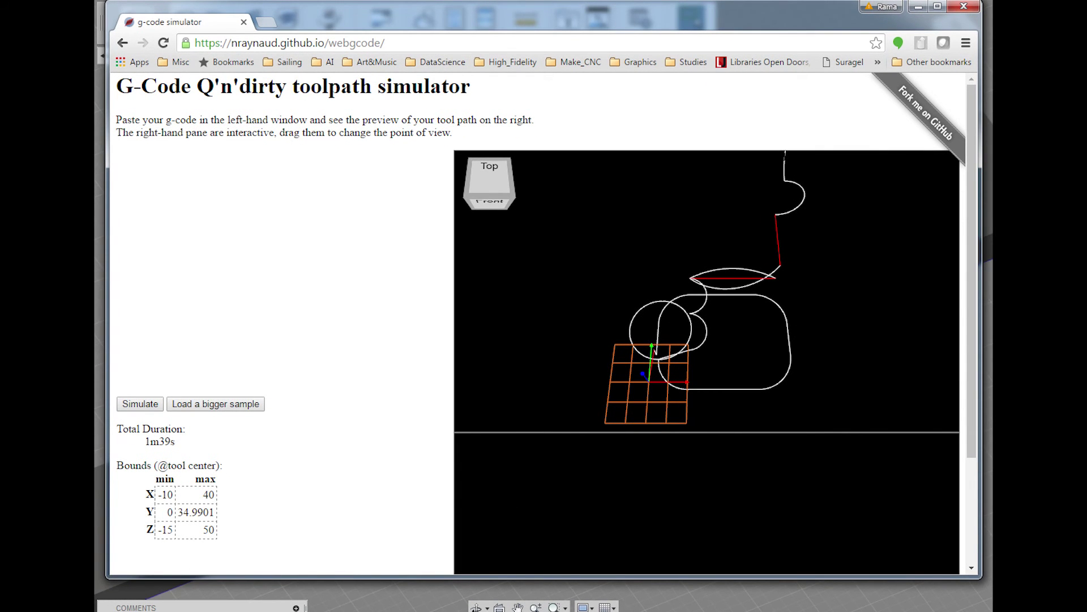
left_click_drag(386, 43, 194, 43)
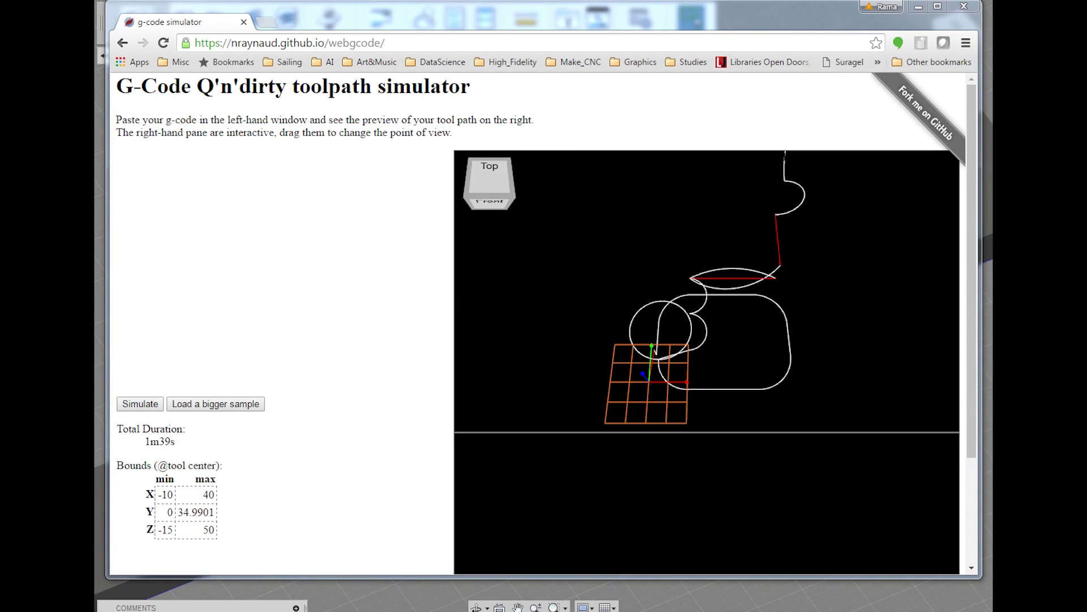
left_click_drag(882, 453, 612, 329)
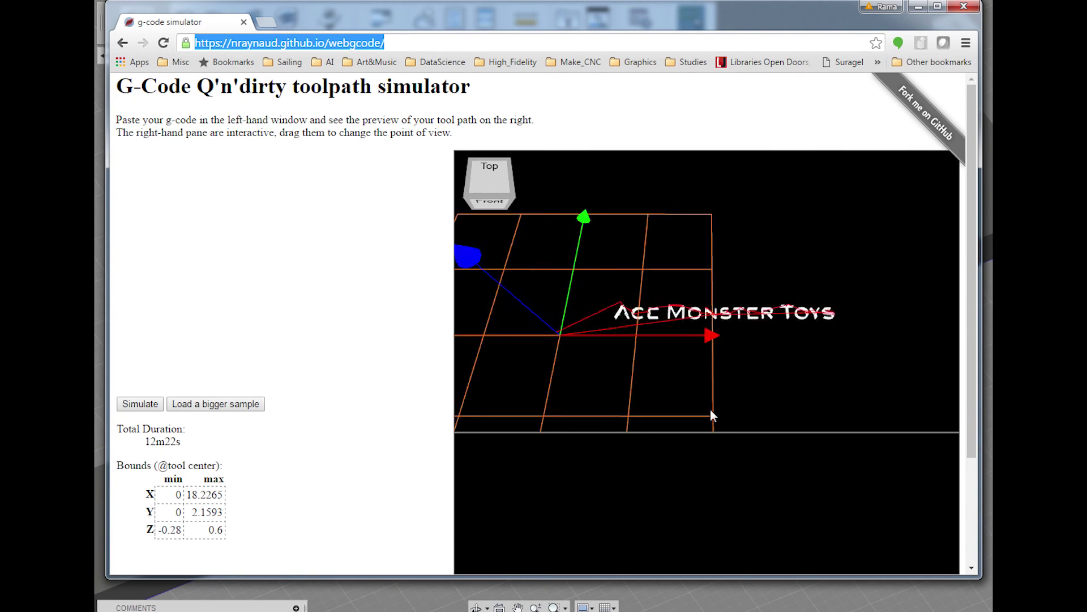
Orbit and zoom the 3D preview to inspect the Ace Monster Toys lettering toolpath.
middle_click_drag(690, 366, 690, 350)
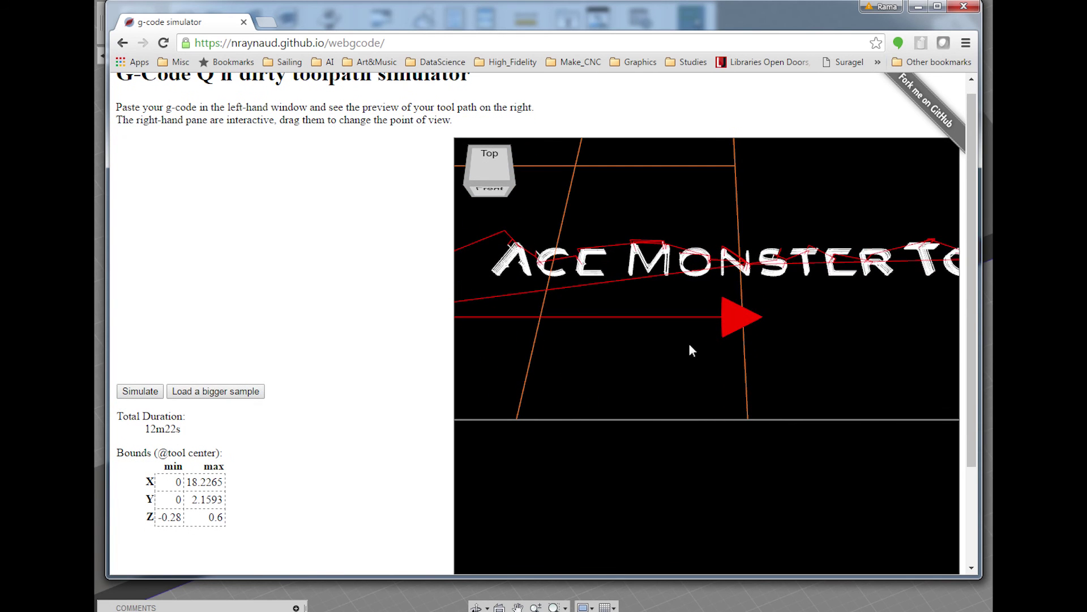
left_click_drag(687, 340, 726, 320)
scroll(727, 321, "up", 5)
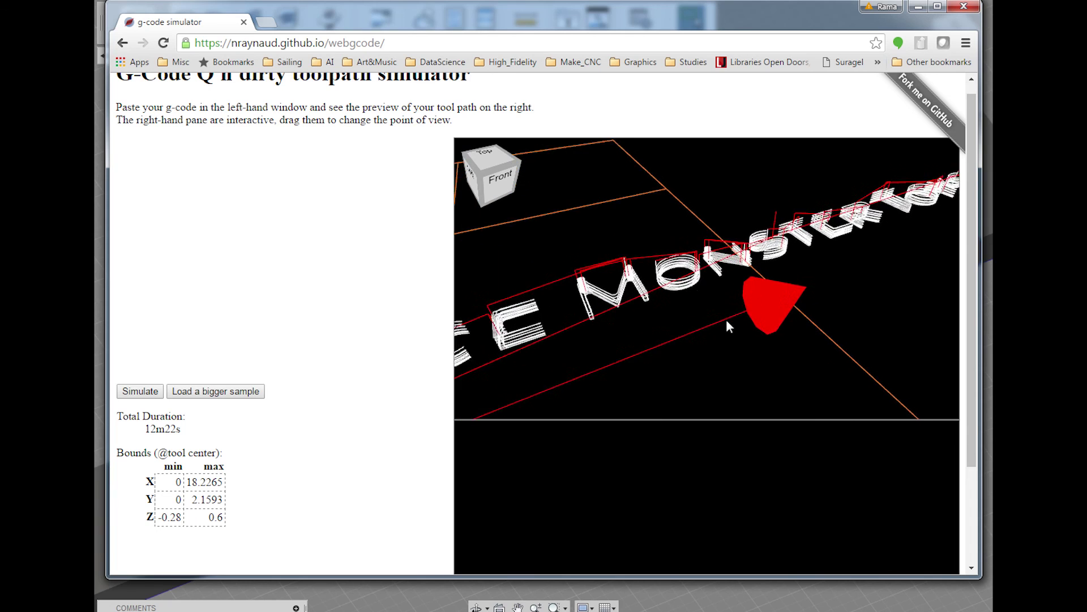
scroll(726, 322, "up", 2)
left_click_drag(726, 322, 636, 274)
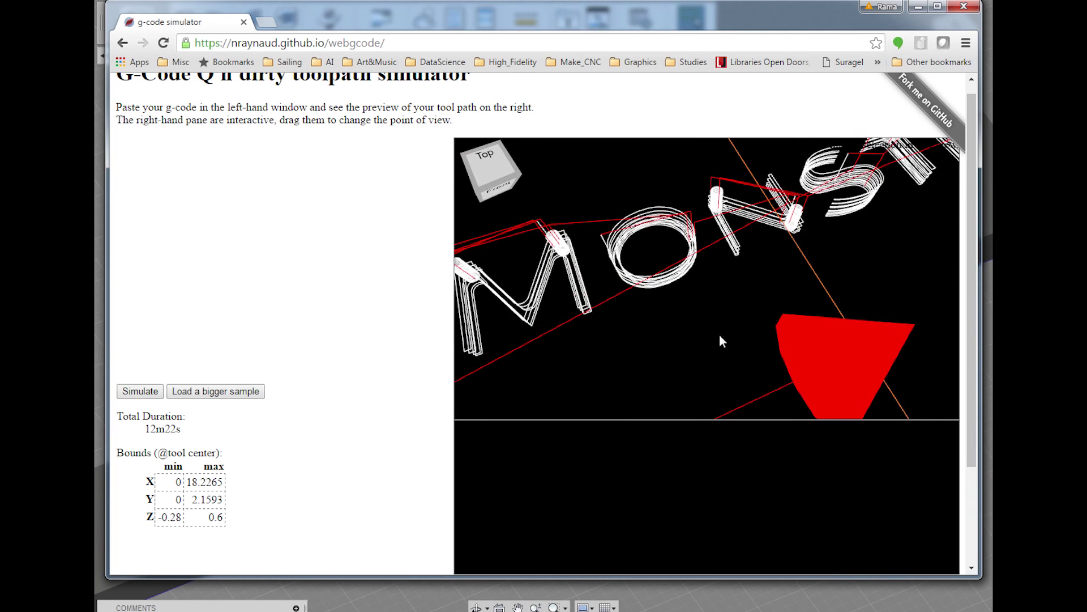
scroll(720, 321, "down", 4)
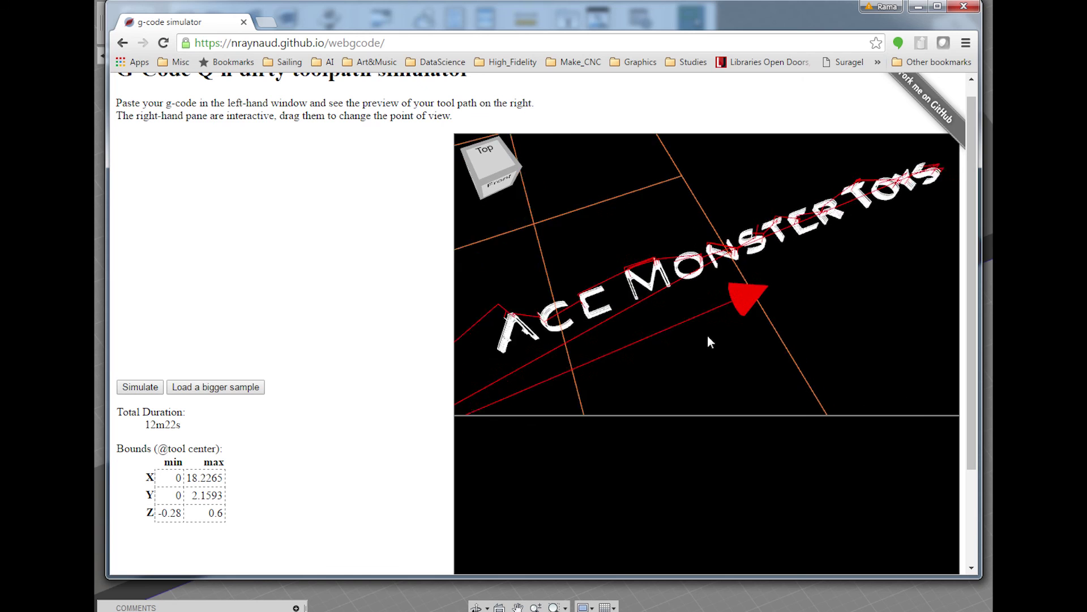
scroll(707, 336, "down", 2)
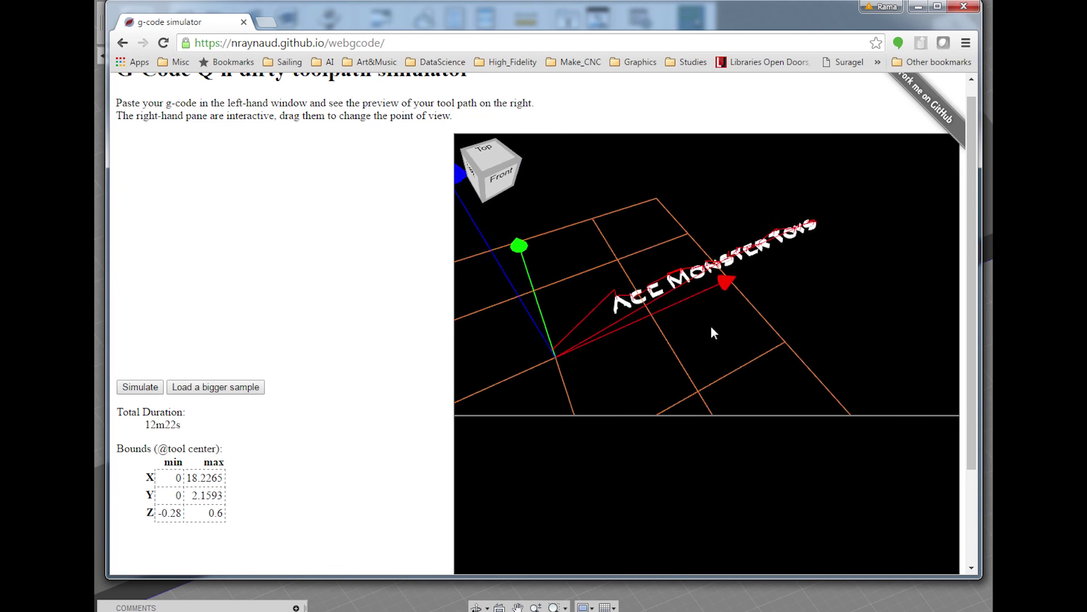